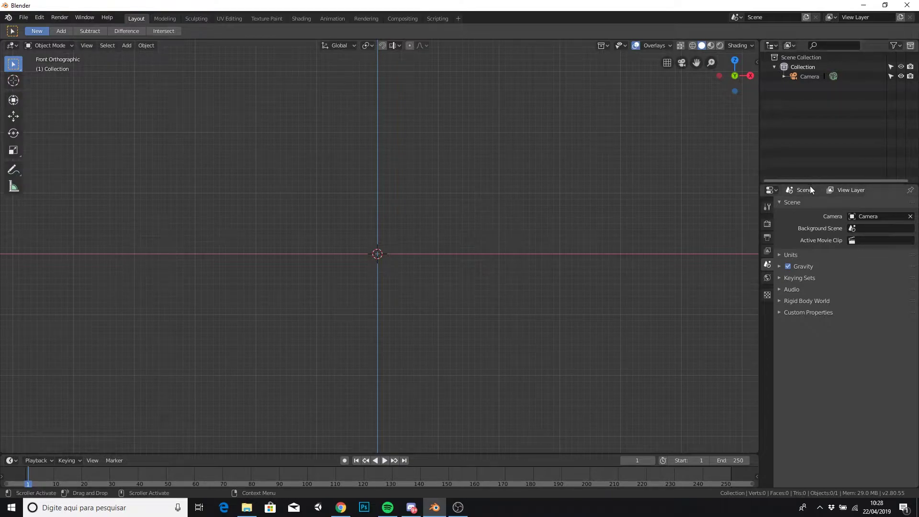
Drag the Outliner/Properties border upward so the Properties editor is taller.
{"action": "left_click_drag", "start_coordinate": [810, 184], "coordinate": [811, 147]}
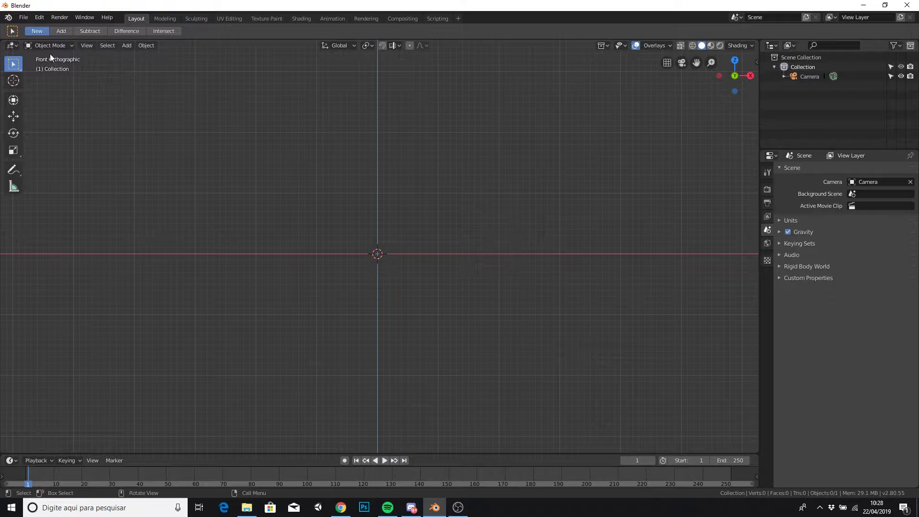
Open Blender's Preferences window from the Edit menu and centre it on screen.
{"action": "left_click", "coordinate": [62, 17]}
{"action": "left_click", "coordinate": [43, 17]}
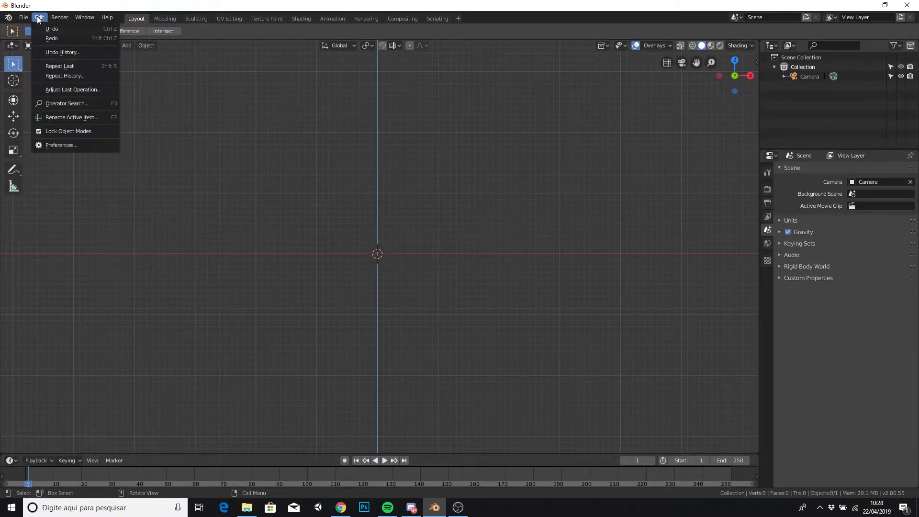
{"action": "left_click", "coordinate": [65, 145]}
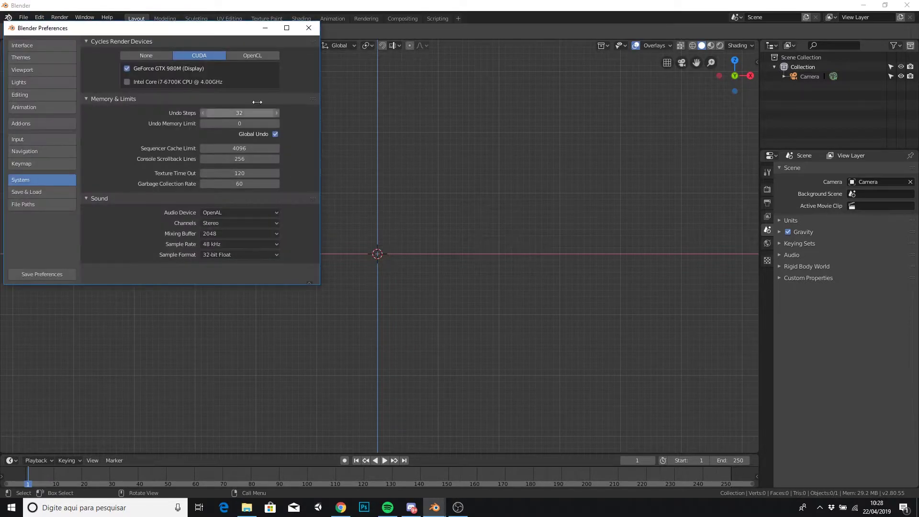
{"action": "left_click_drag", "start_coordinate": [246, 29], "coordinate": [435, 78]}
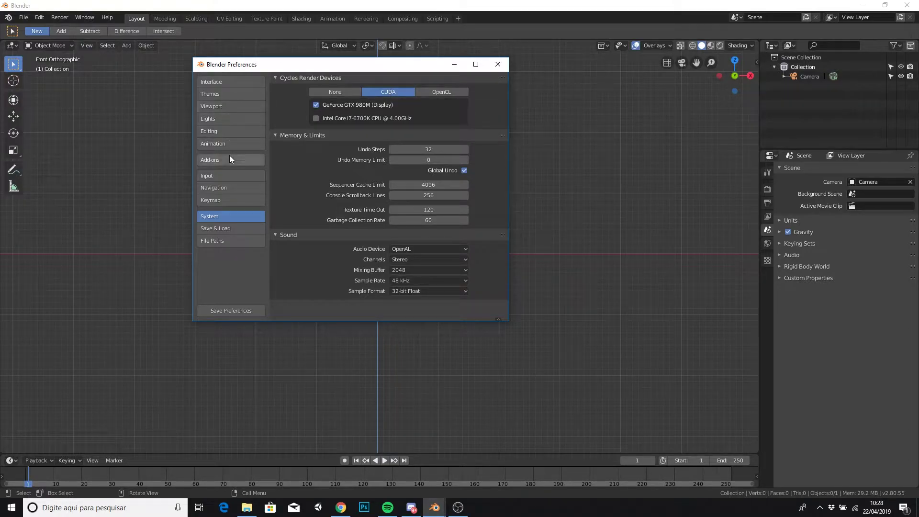
Set the Interface Resolution Scale to 1.30.
{"action": "left_click", "coordinate": [238, 83]}
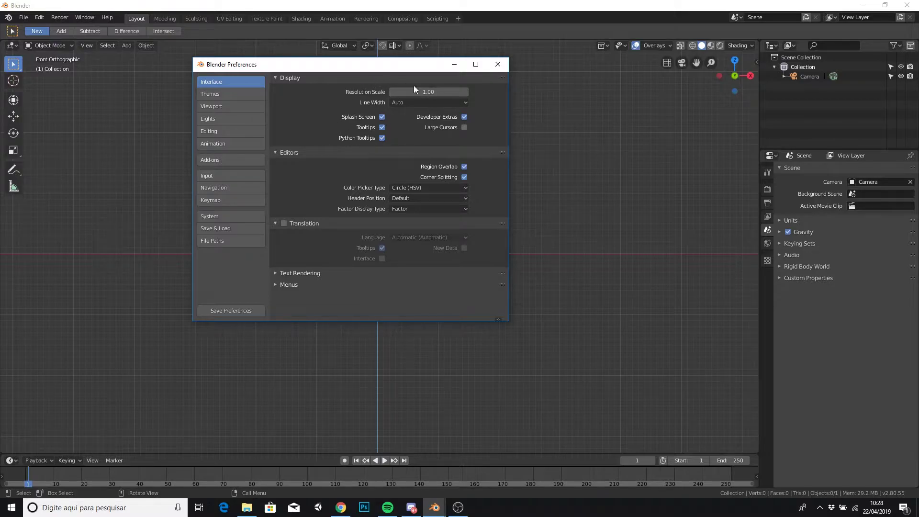
{"action": "left_click_drag", "start_coordinate": [426, 92], "coordinate": [434, 96]}
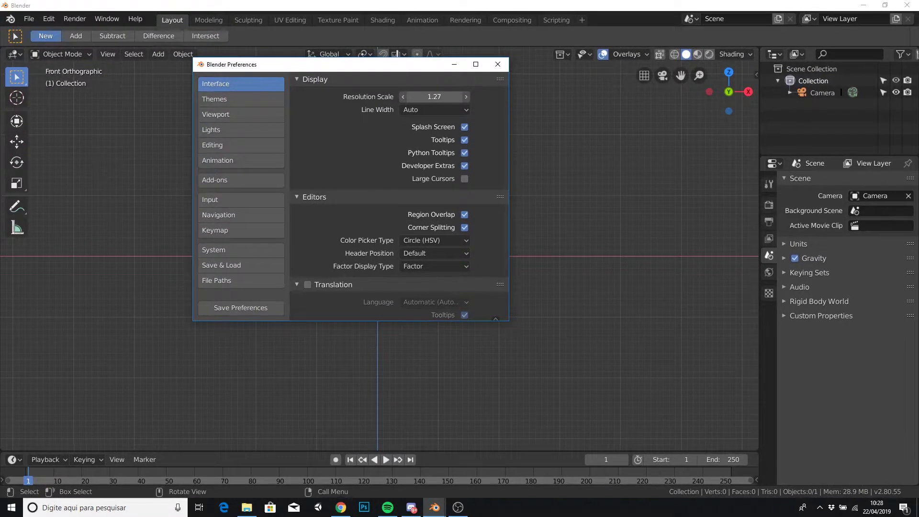
{"action": "mouse_move", "coordinate": [434, 96]}
{"action": "left_mouse_down"}
{"action": "mouse_move", "coordinate": [443, 96]}
{"action": "mouse_move", "coordinate": [424, 93]}
{"action": "left_mouse_up"}
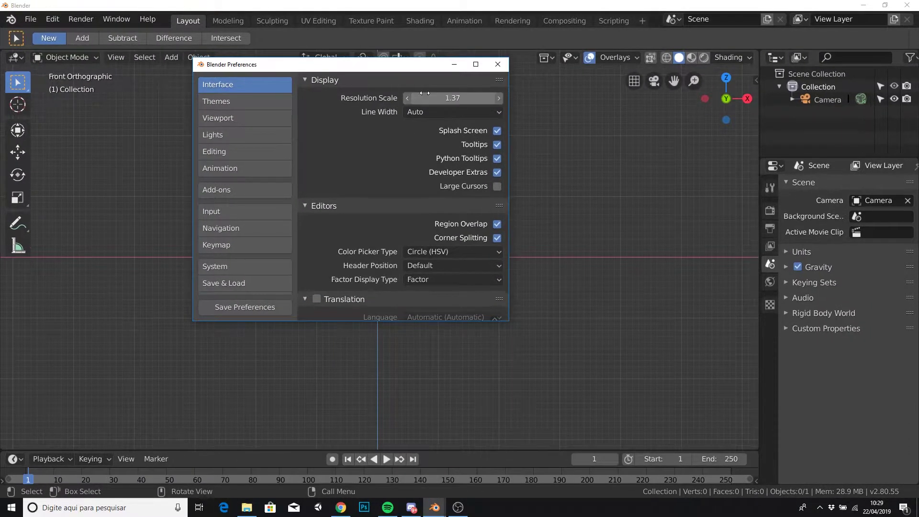
{"action": "left_click", "coordinate": [442, 98]}
{"action": "key", "text": "BackSpace"}
{"action": "key", "text": "BackSpace"}
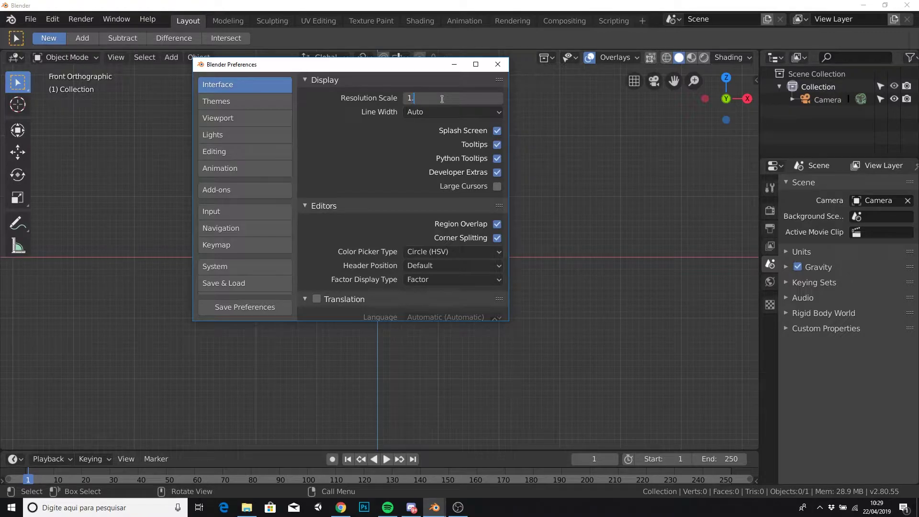
{"action": "type", "text": "3"}
{"action": "key", "text": "Return"}
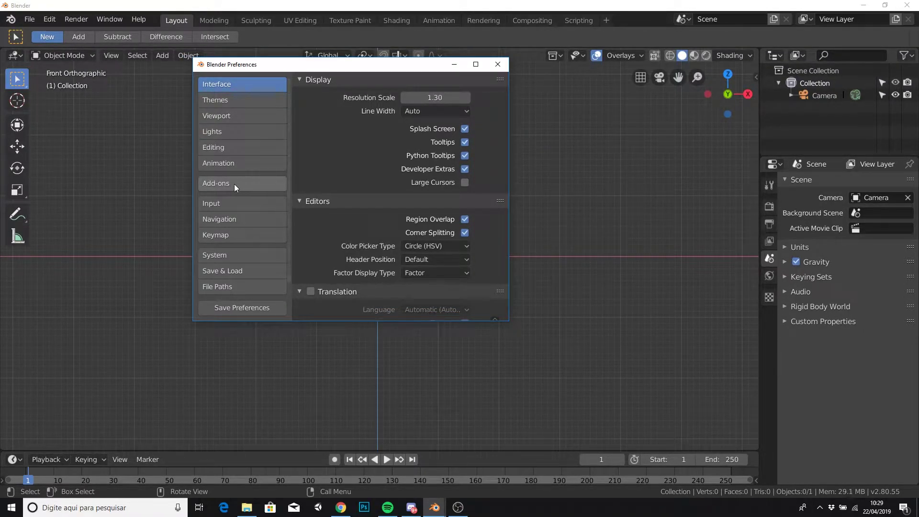
Filter the add-ons by Add Mesh and enable Add Mesh: Extra Objects.
{"action": "left_click", "coordinate": [234, 184]}
{"action": "left_click", "coordinate": [356, 98]}
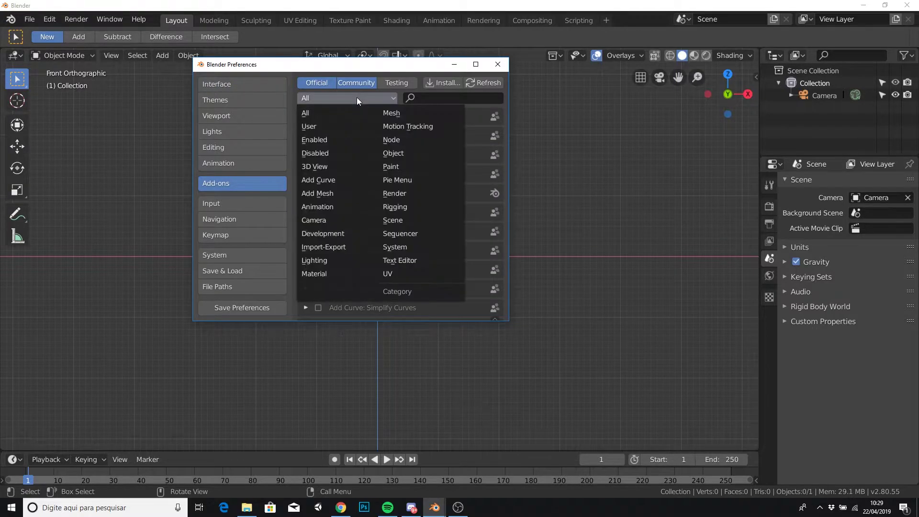
{"action": "left_click", "coordinate": [329, 191]}
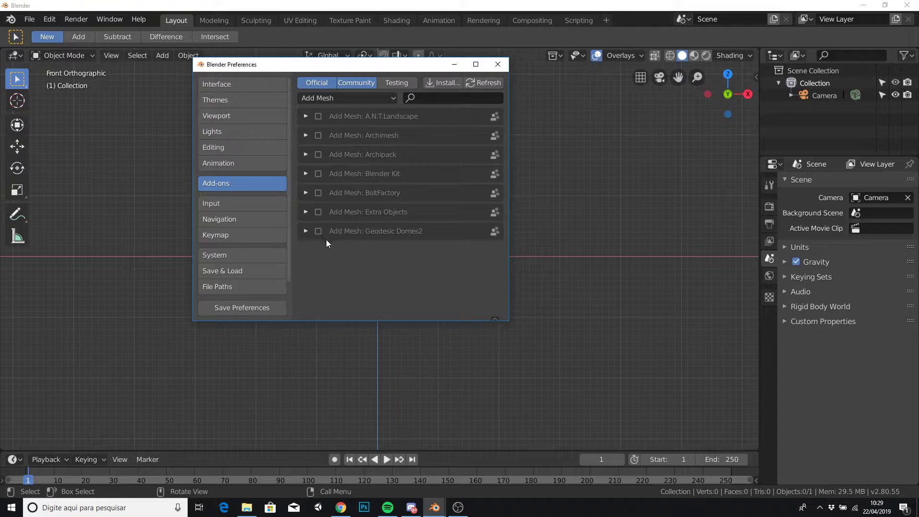
{"action": "left_click", "coordinate": [318, 212]}
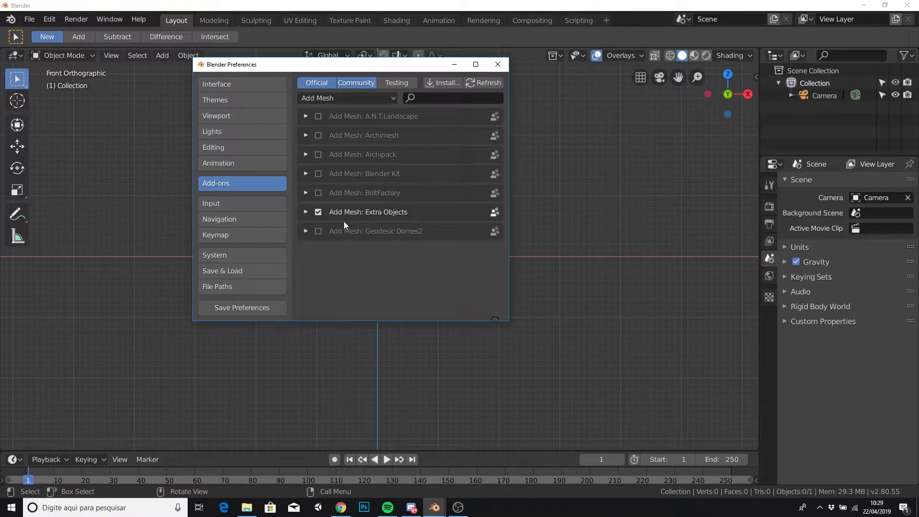
Close Preferences and switch over to the Chrome browser.
{"action": "left_click", "coordinate": [498, 65]}
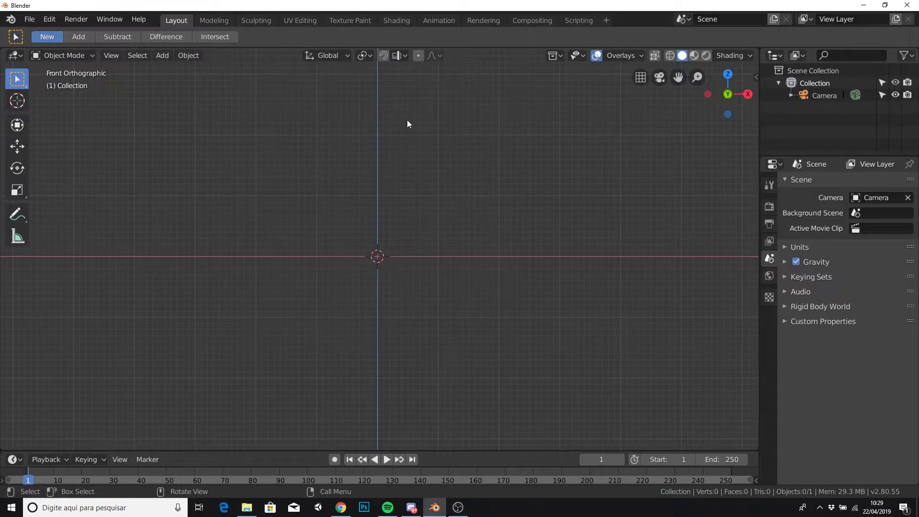
{"action": "middle_click_drag", "start_coordinate": [362, 194], "coordinate": [361, 255], "text": "shift"}
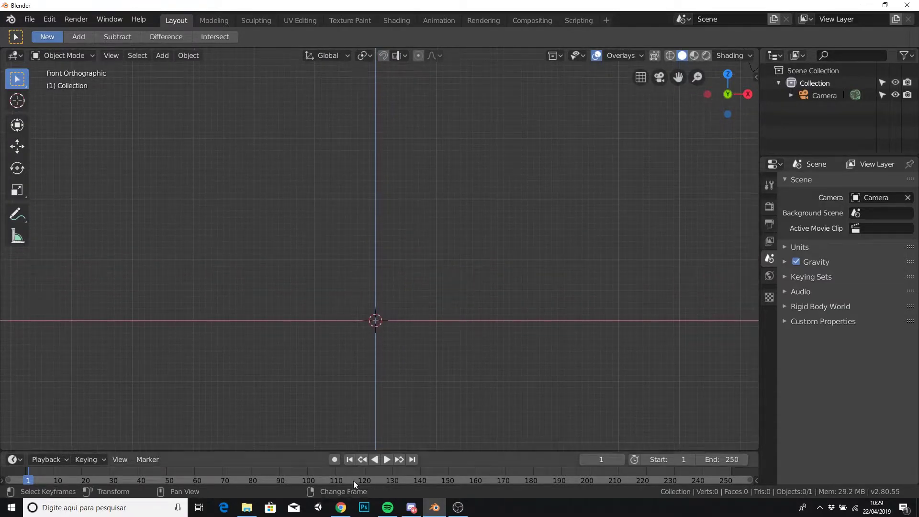
{"action": "left_click", "coordinate": [344, 509]}
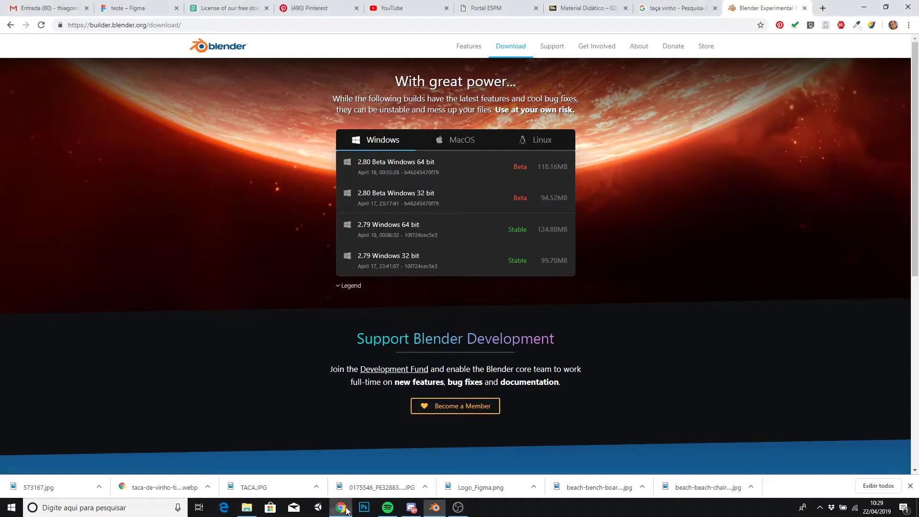
Browse the 'taça vinho' image results and the BARONE 385ml glass preview, then return to Blender.
{"action": "left_click", "coordinate": [674, 8]}
{"action": "scroll", "coordinate": [365, 168], "scroll_direction": "up", "scroll_amount": 5}
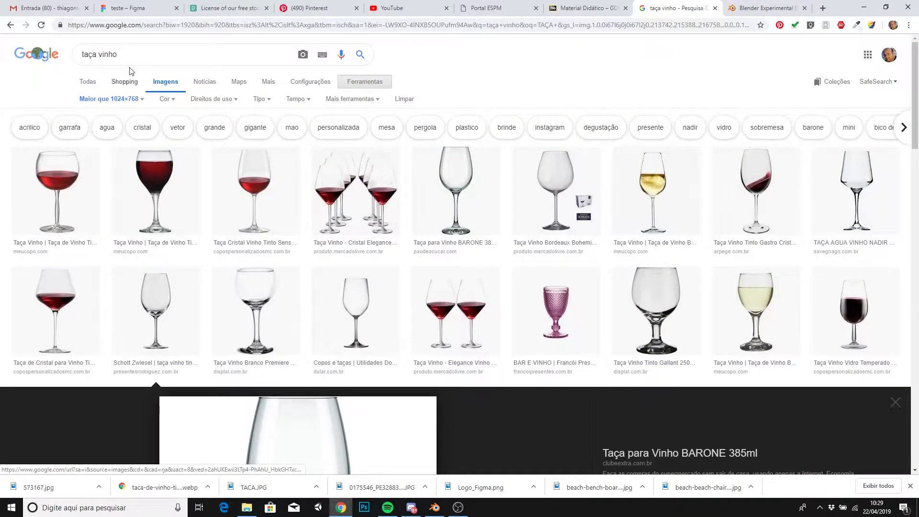
{"action": "scroll", "coordinate": [287, 170], "scroll_direction": "down", "scroll_amount": 7}
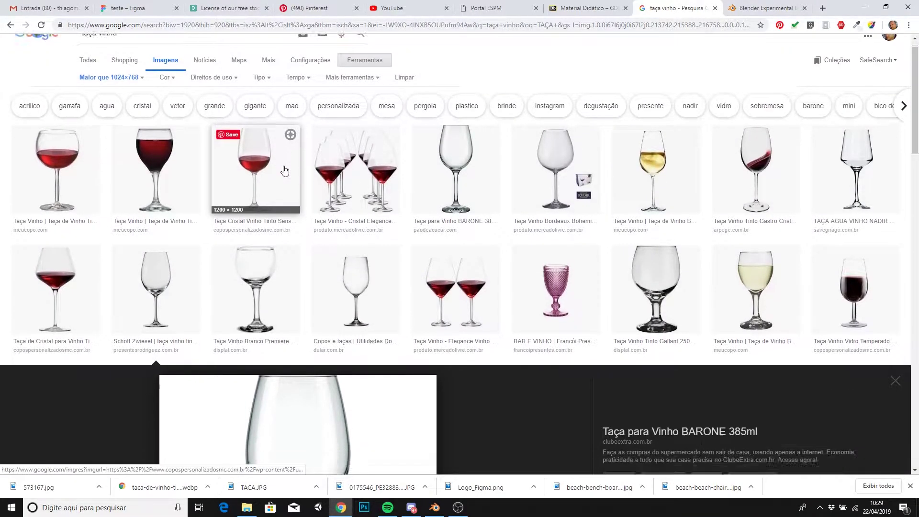
{"action": "scroll", "coordinate": [284, 170], "scroll_direction": "down", "scroll_amount": 2}
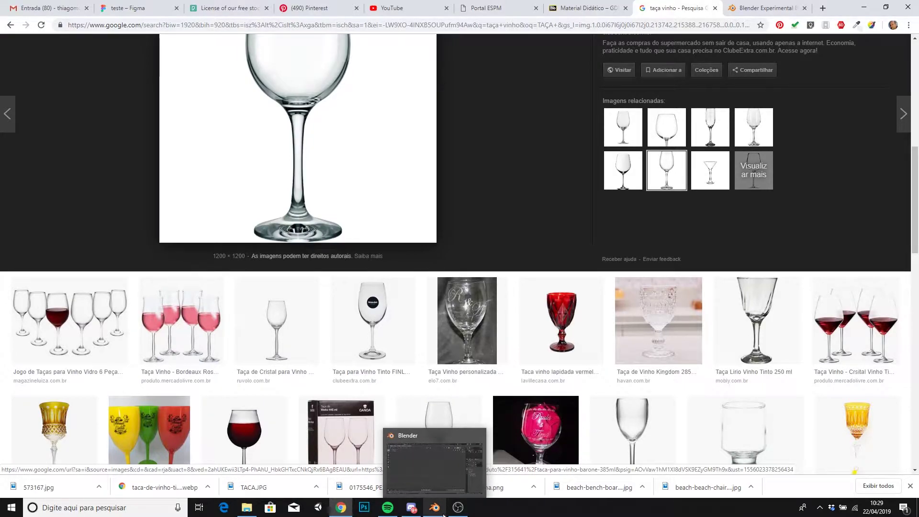
{"action": "left_click", "coordinate": [435, 507]}
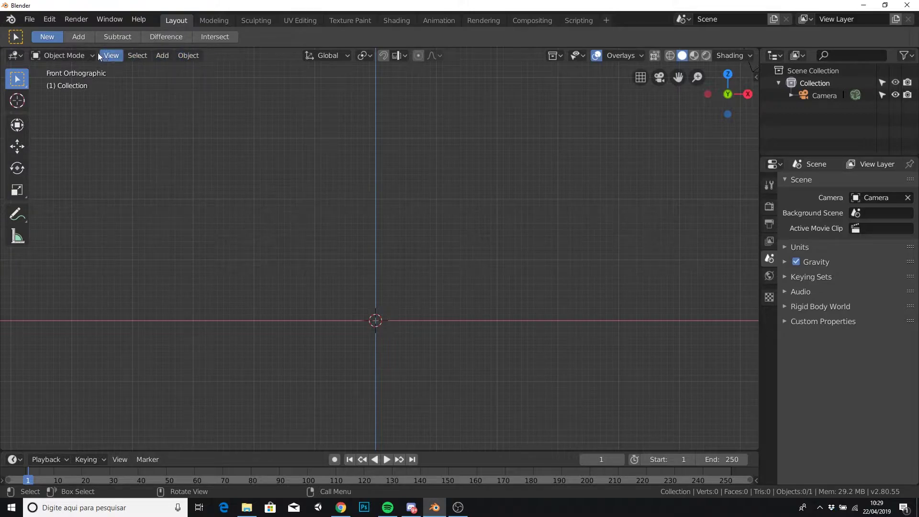
Load 573167.jpg as a reference image in the front view, picking it from the thumbnail view.
{"action": "left_click", "coordinate": [163, 56]}
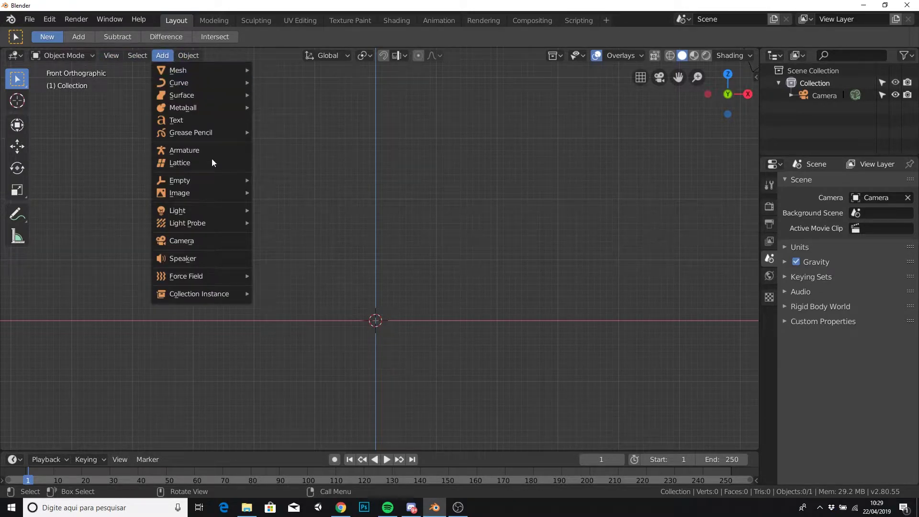
{"action": "mouse_move", "coordinate": [179, 192]}
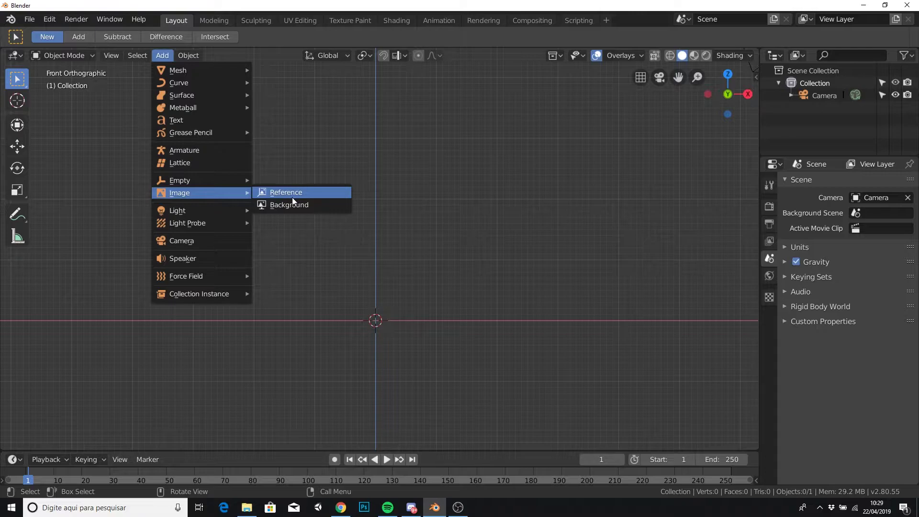
{"action": "left_click", "coordinate": [291, 196]}
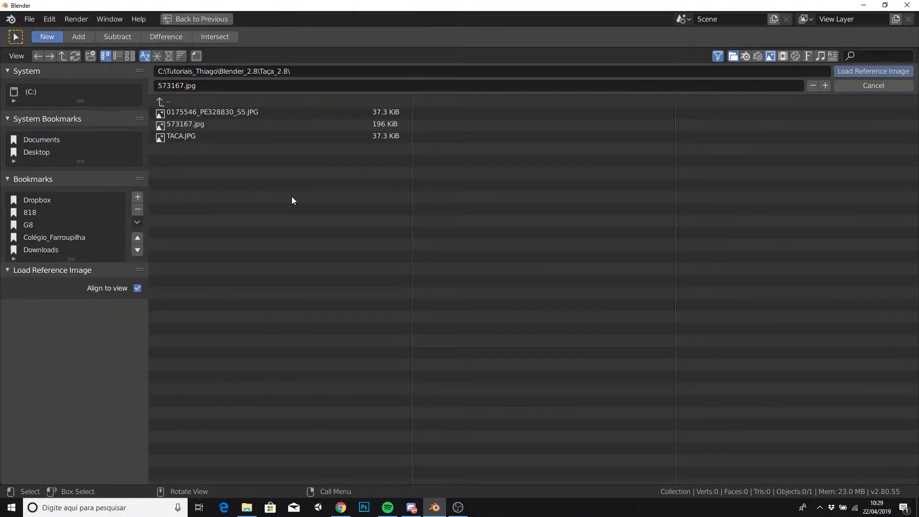
{"action": "left_click", "coordinate": [130, 56]}
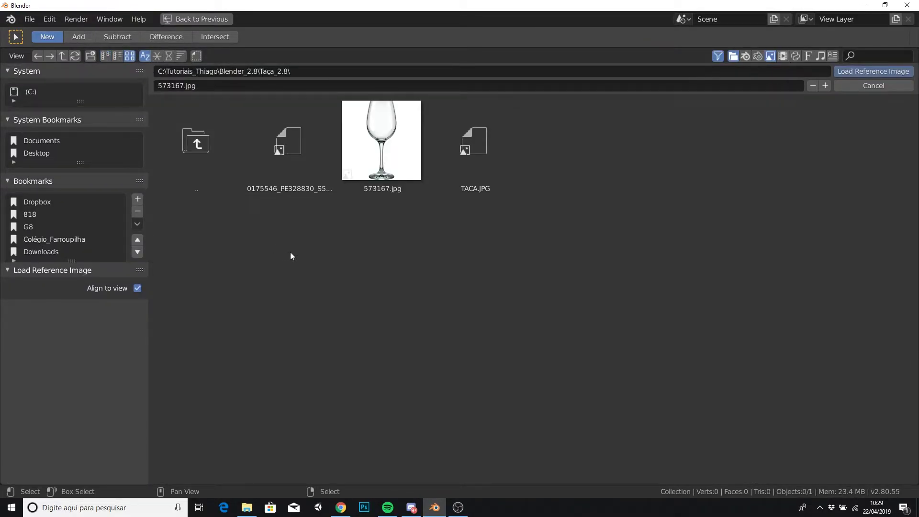
{"action": "double_click", "coordinate": [367, 158]}
{"action": "scroll", "coordinate": [392, 211], "scroll_direction": "down", "scroll_amount": 2}
{"action": "scroll", "coordinate": [392, 212], "scroll_direction": "up", "scroll_amount": 1}
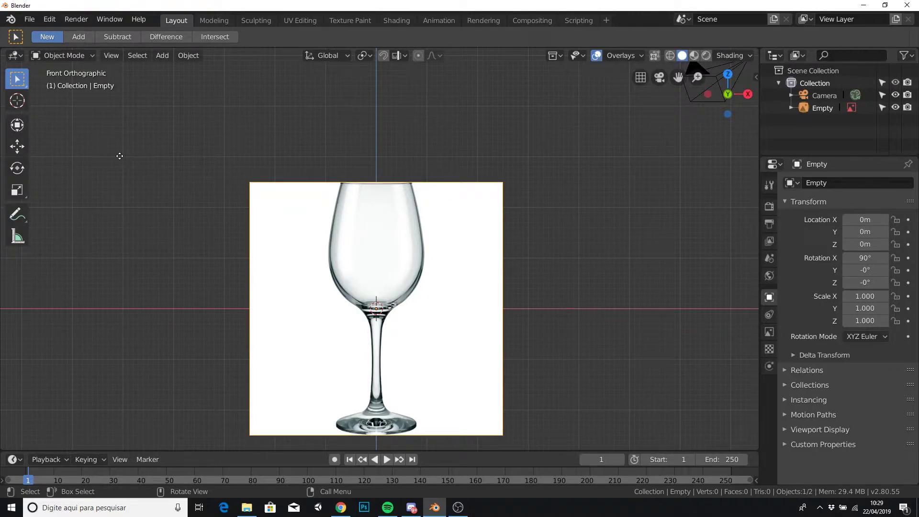
Move the reference image up to Z 2.2115 m so the glass base meets the ground, then make it unselectable.
{"action": "left_click", "coordinate": [20, 146]}
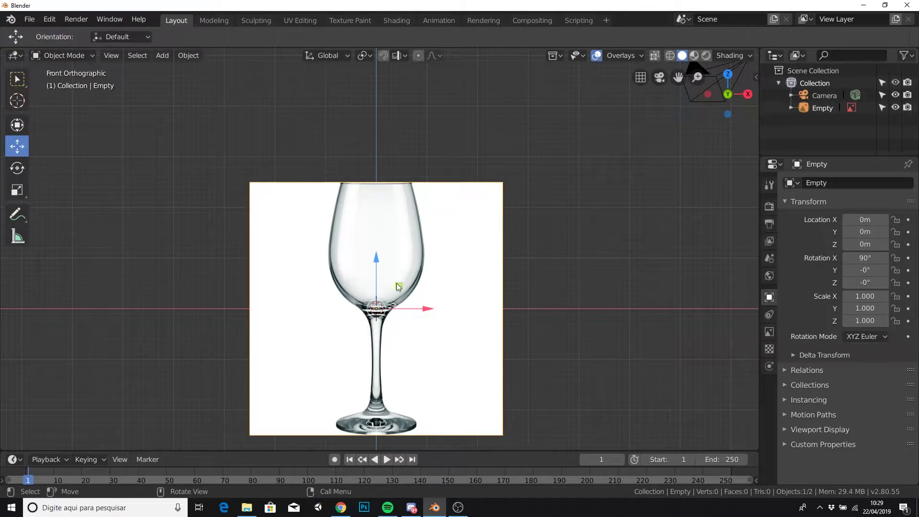
{"action": "left_click_drag", "start_coordinate": [376, 266], "coordinate": [380, 154]}
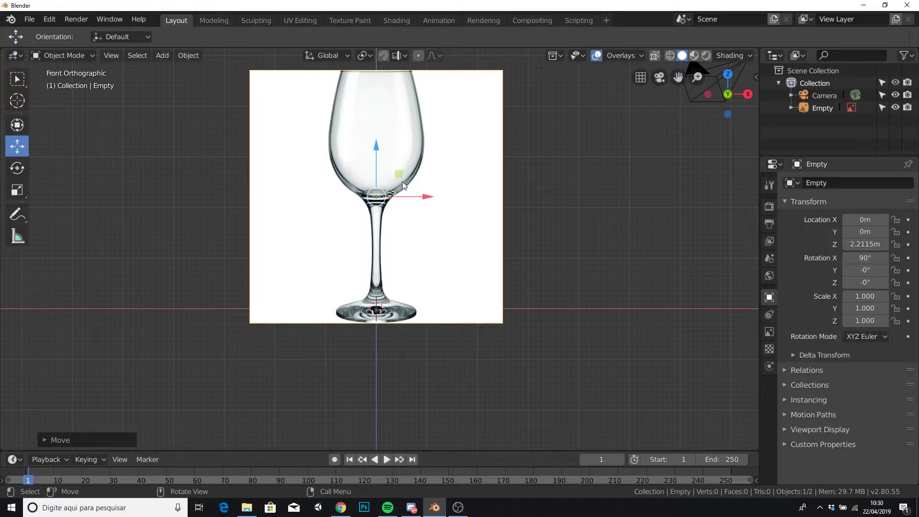
{"action": "middle_click_drag", "start_coordinate": [402, 182], "coordinate": [399, 209], "text": "shift"}
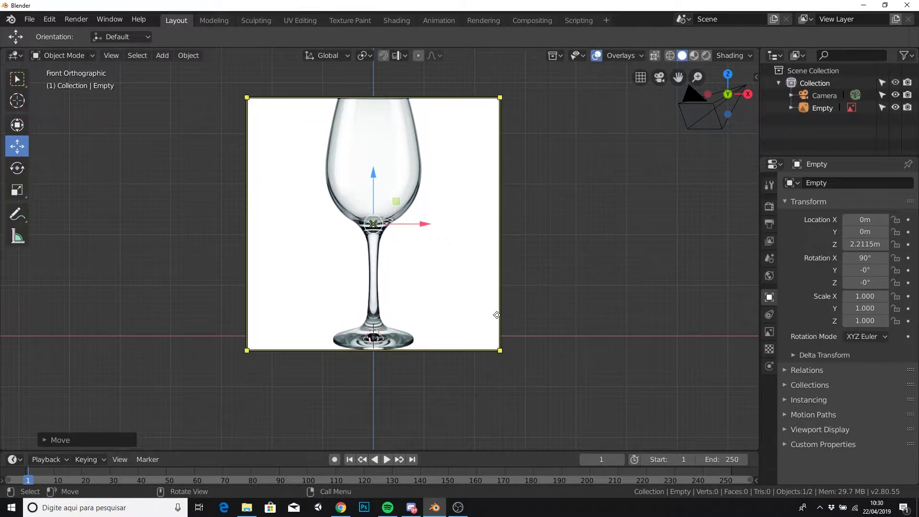
{"action": "scroll", "coordinate": [441, 277], "scroll_direction": "up", "scroll_amount": 1}
{"action": "middle_click_drag", "start_coordinate": [441, 277], "coordinate": [439, 300], "text": "shift"}
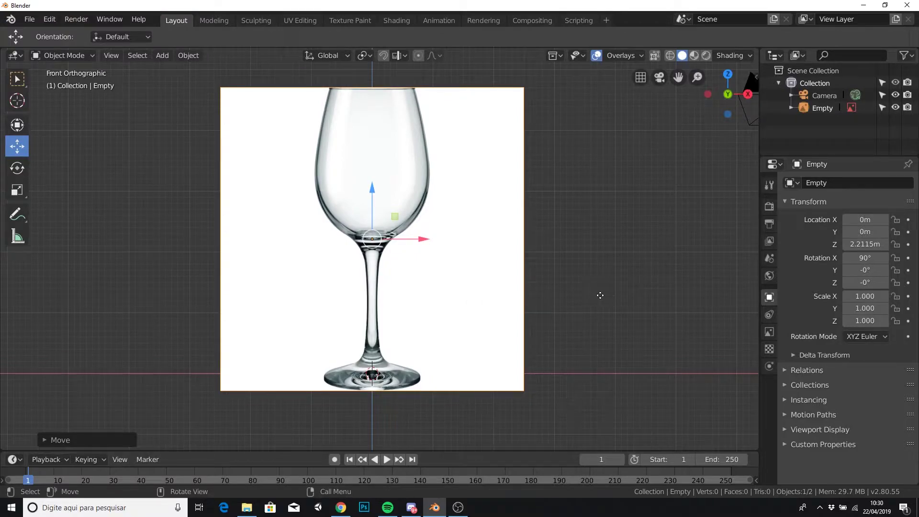
{"action": "left_click", "coordinate": [881, 108]}
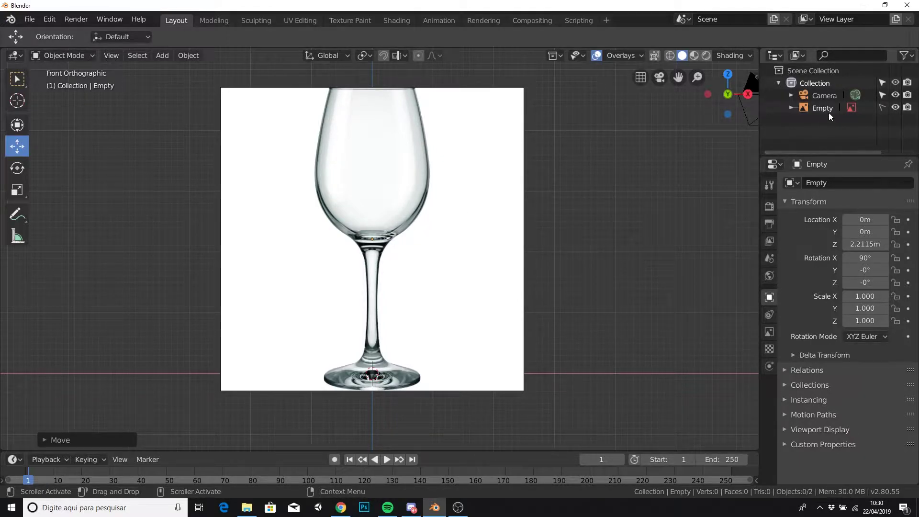
Enable Use Alpha on the reference image and set its Transparency to 0.280.
{"action": "left_click", "coordinate": [770, 334]}
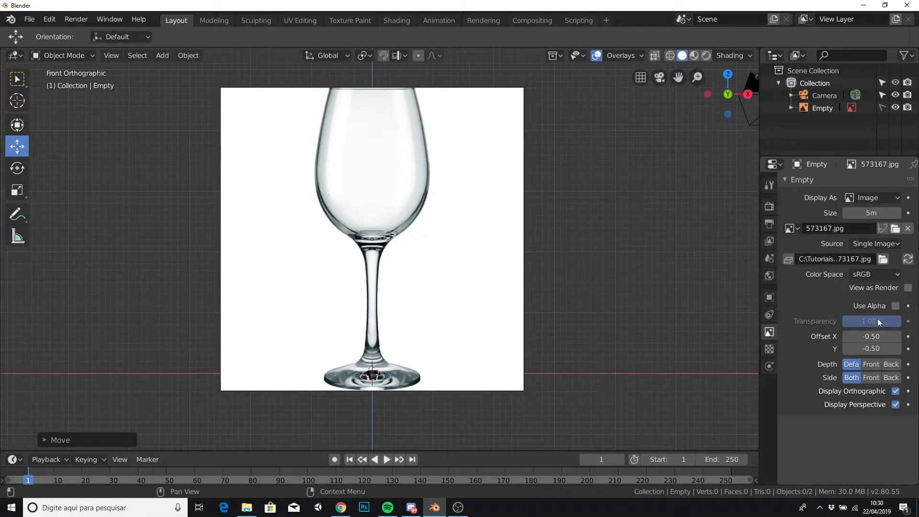
{"action": "left_click", "coordinate": [895, 305]}
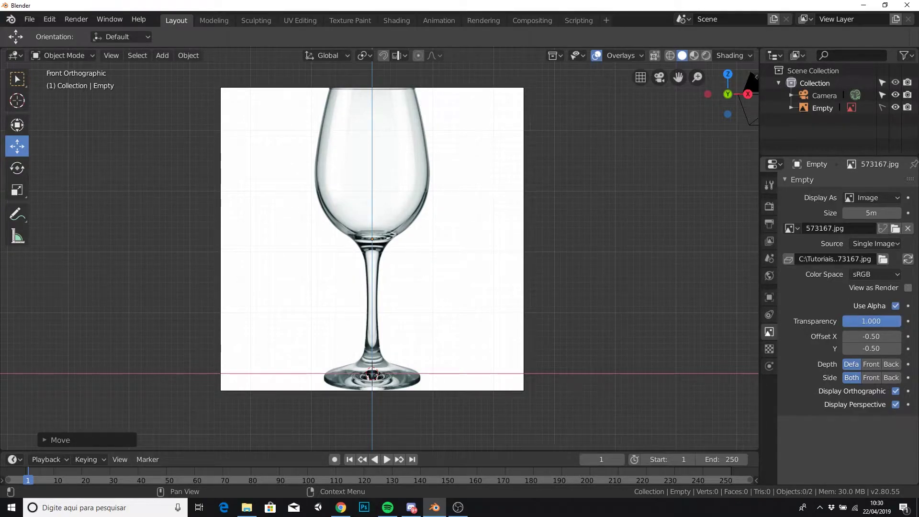
{"action": "left_click_drag", "start_coordinate": [871, 321], "coordinate": [841, 321]}
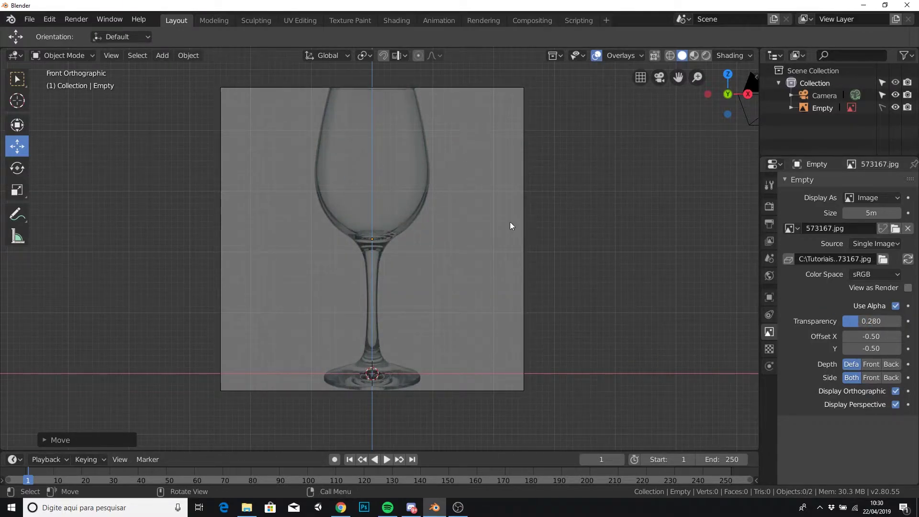
{"action": "scroll", "coordinate": [487, 272], "scroll_direction": "up", "scroll_amount": 1}
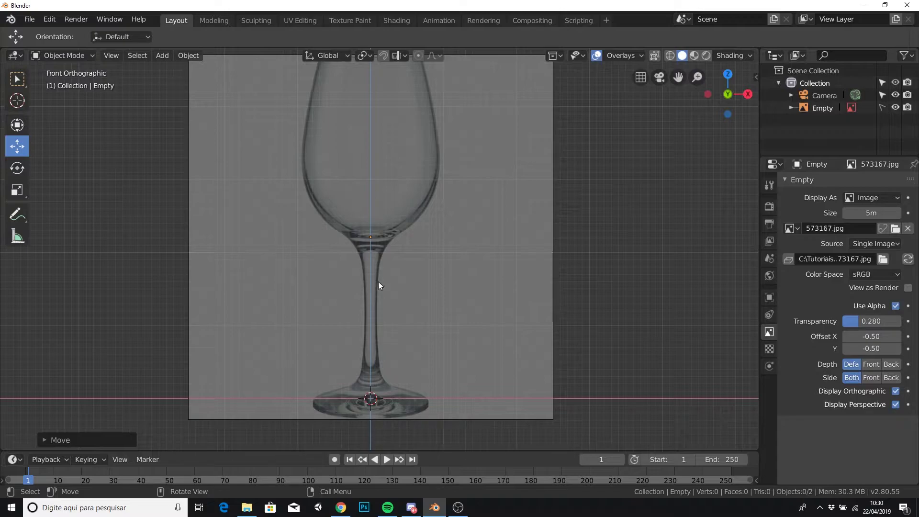
Zoom in and place the 3D cursor at the centre where the bowl meets the stem.
{"action": "scroll", "coordinate": [377, 301], "scroll_direction": "up", "scroll_amount": 3}
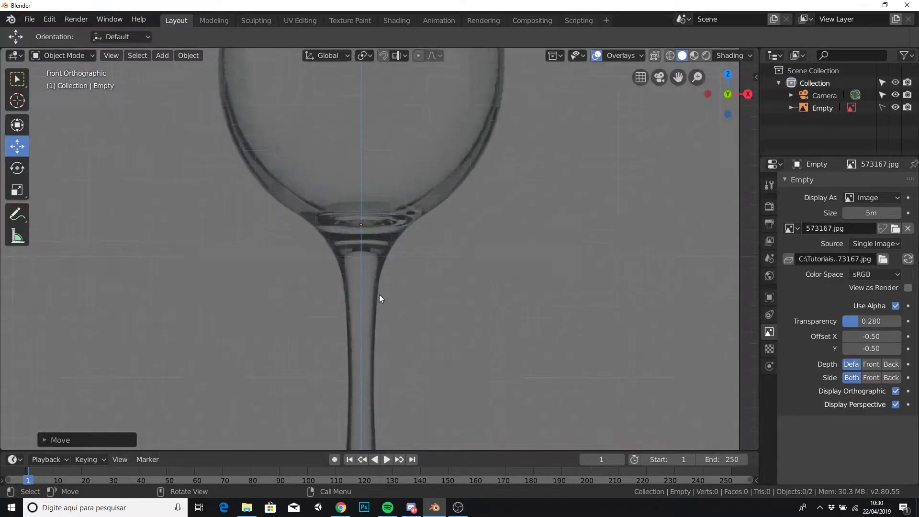
{"action": "scroll", "coordinate": [379, 296], "scroll_direction": "up", "scroll_amount": 3}
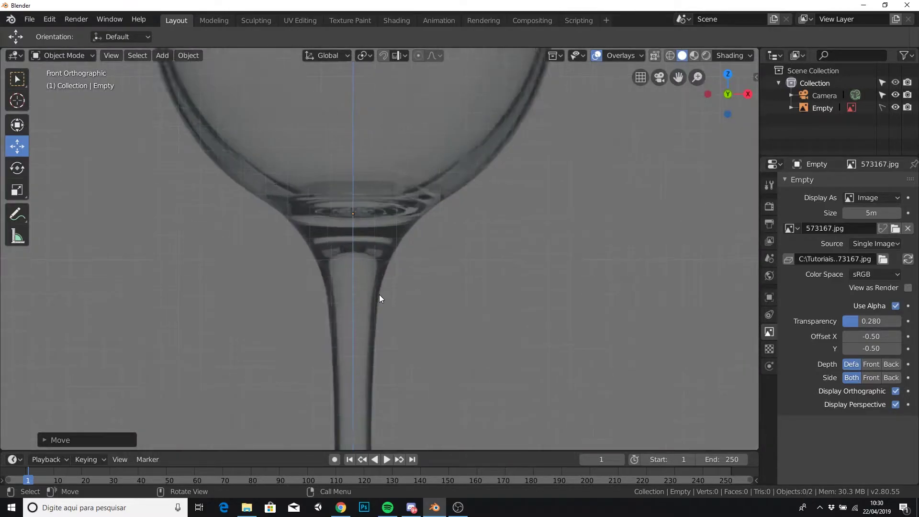
{"action": "left_click", "coordinate": [17, 100]}
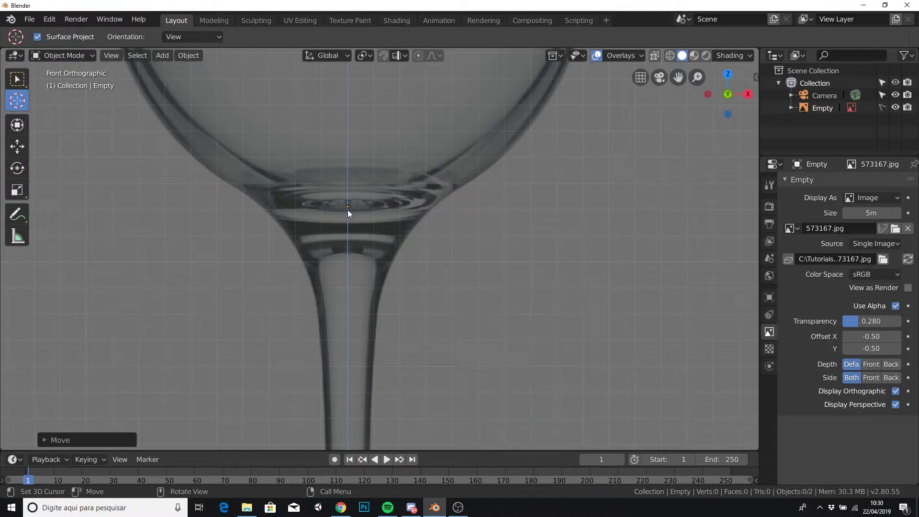
{"action": "left_click", "coordinate": [348, 209]}
{"action": "left_click", "coordinate": [19, 147]}
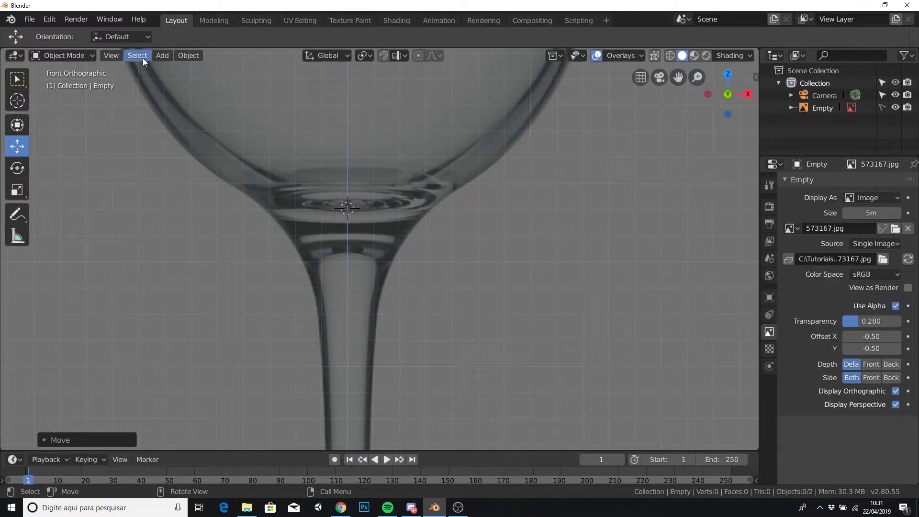
{"action": "left_click", "coordinate": [161, 56]}
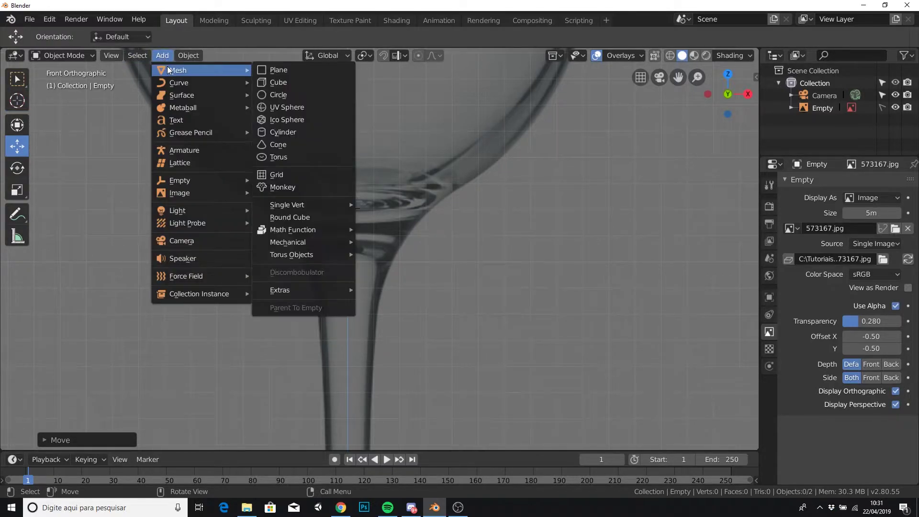
{"action": "mouse_move", "coordinate": [178, 69]}
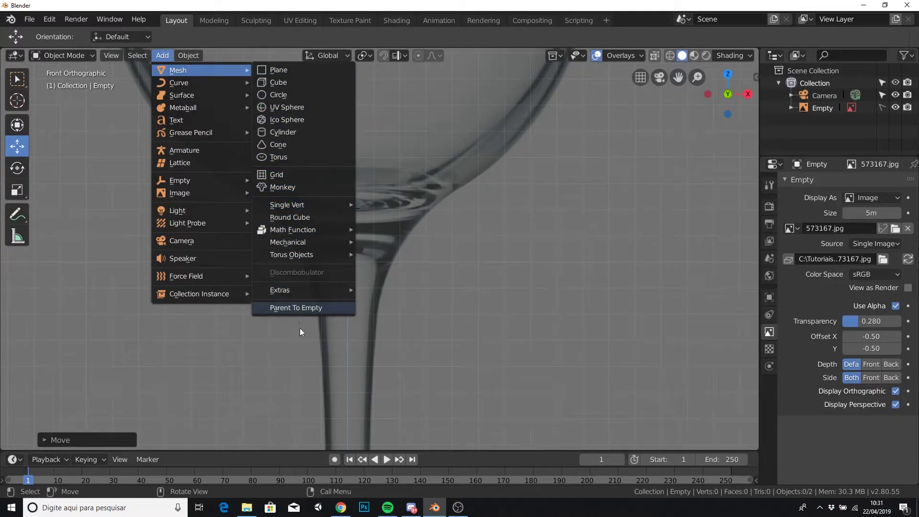
{"action": "mouse_move", "coordinate": [287, 204]}
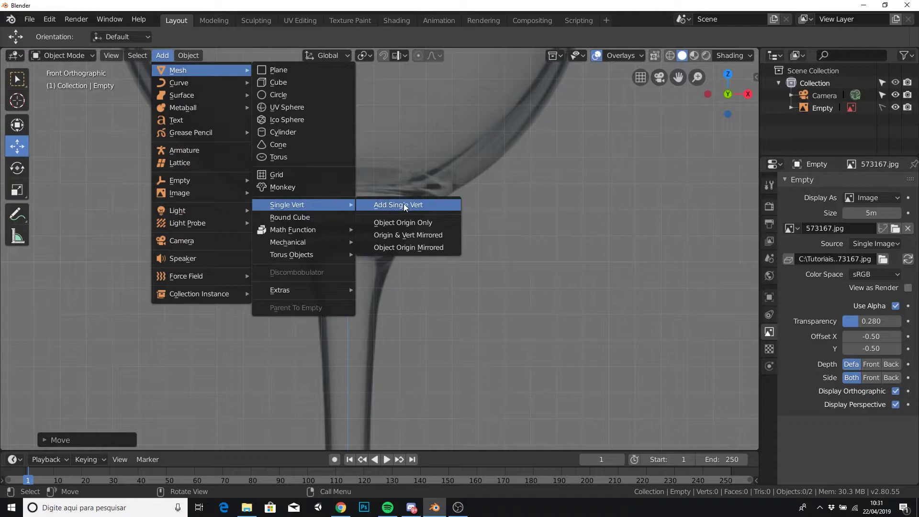
Add a Single Vert at the cursor and extrude vertices along the bowl bottom and curve.
{"action": "left_click", "coordinate": [402, 204]}
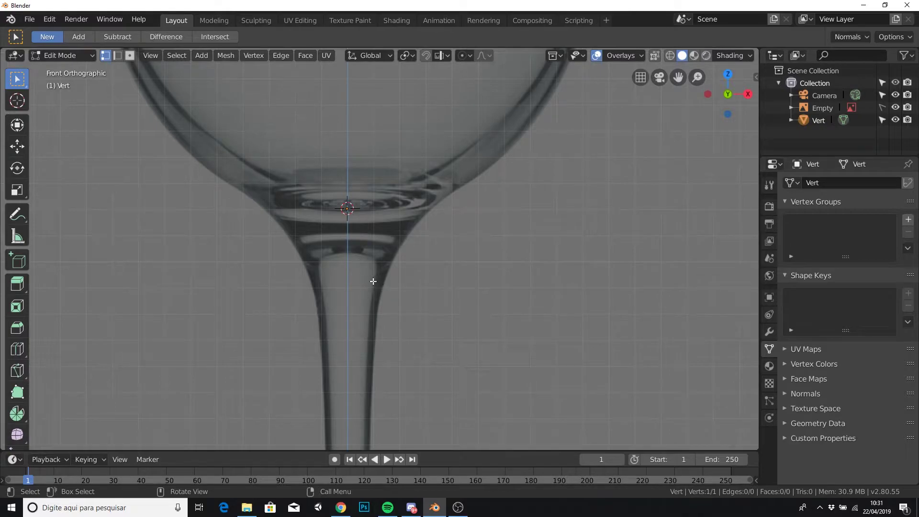
{"action": "key", "text": "e"}
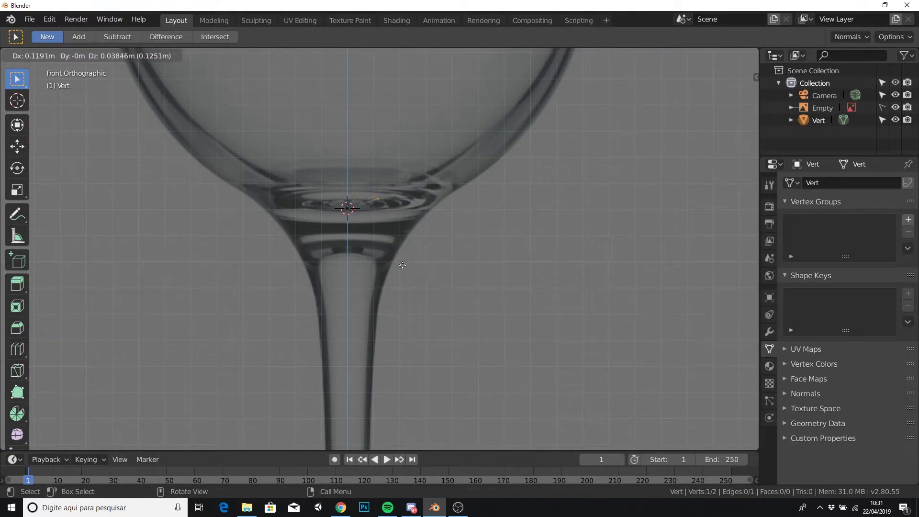
{"action": "left_click", "coordinate": [409, 270]}
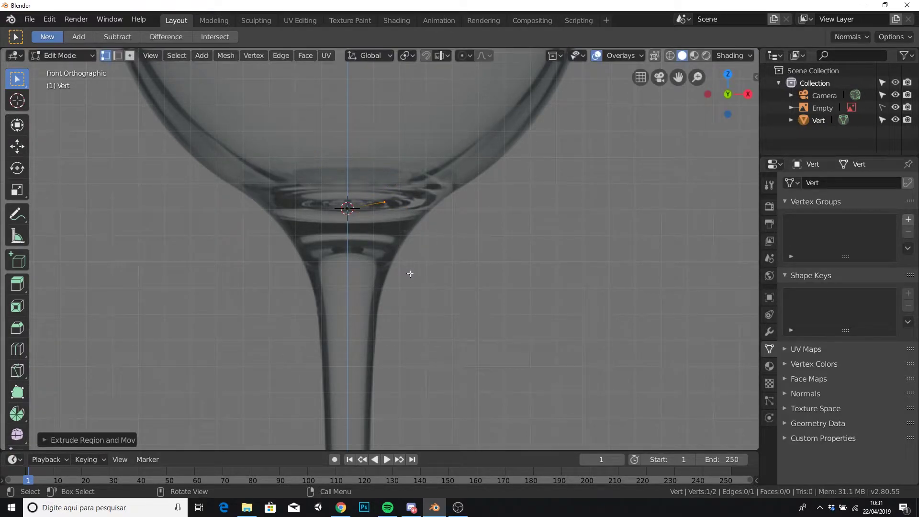
{"action": "key", "text": "e"}
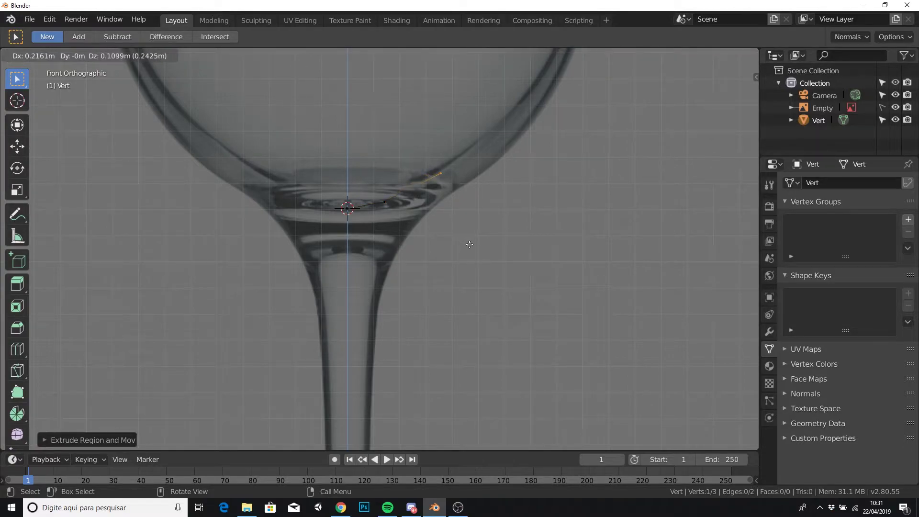
{"action": "left_click", "coordinate": [470, 242]}
{"action": "scroll", "coordinate": [447, 242], "scroll_direction": "down", "scroll_amount": 3}
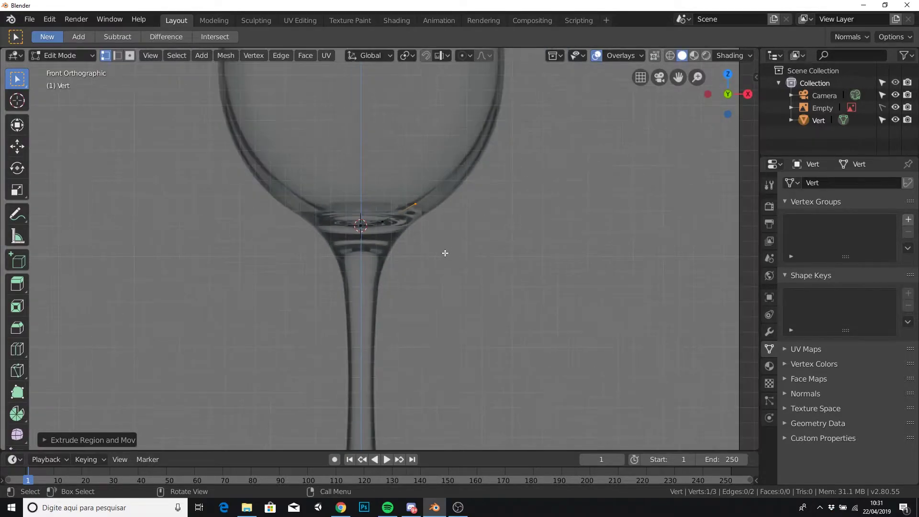
{"action": "key", "text": "e"}
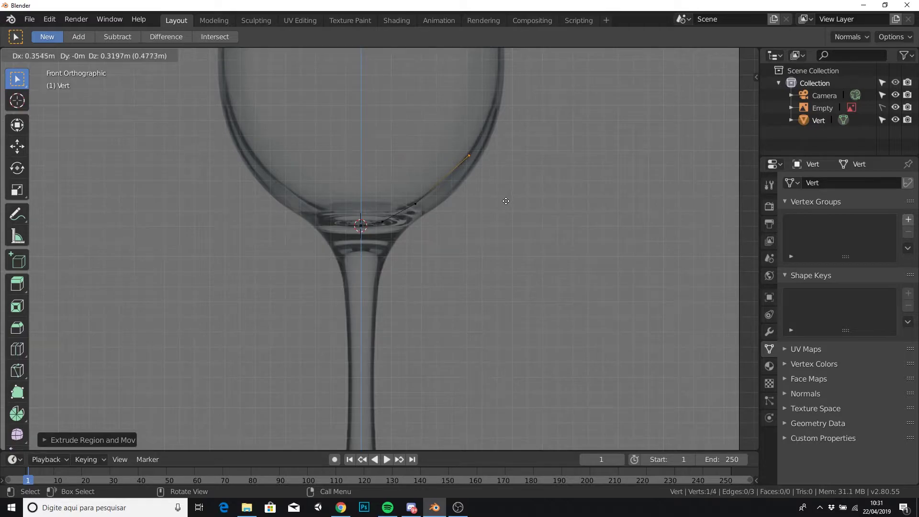
{"action": "left_click", "coordinate": [505, 201]}
Extrude further vertices up the bowl's inner right wall to the rim.
{"action": "scroll", "coordinate": [505, 201], "scroll_direction": "down", "scroll_amount": 2}
{"action": "middle_click_drag", "start_coordinate": [467, 180], "coordinate": [377, 240], "text": "shift"}
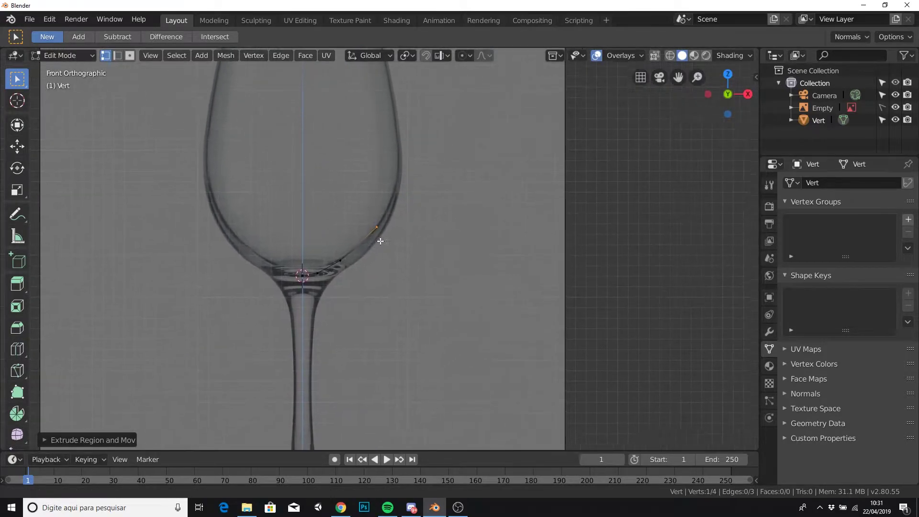
{"action": "key", "text": "e"}
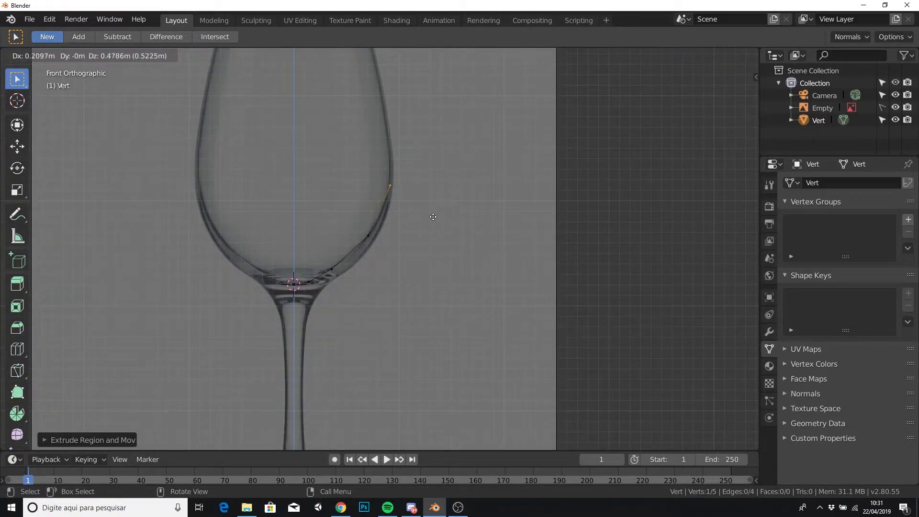
{"action": "left_click", "coordinate": [430, 217]}
{"action": "middle_click_drag", "start_coordinate": [406, 191], "coordinate": [402, 300], "text": "shift"}
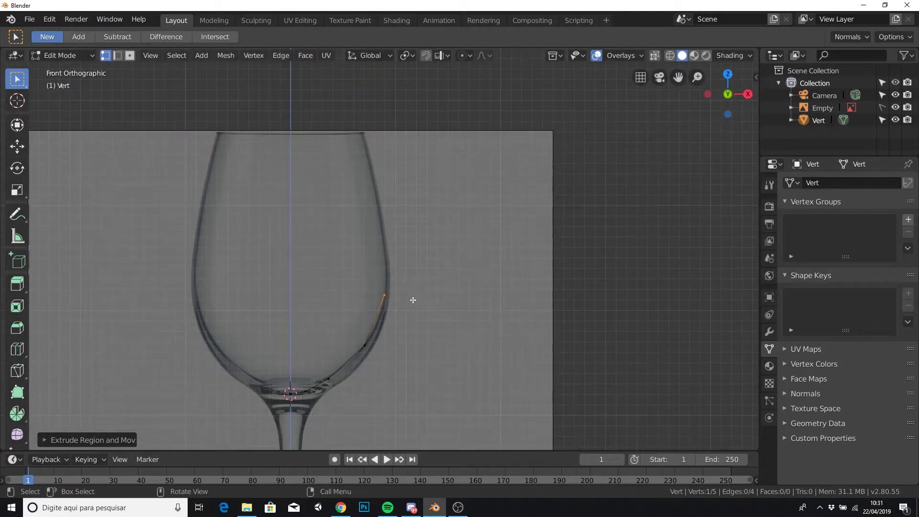
{"action": "key", "text": "e"}
{"action": "left_click", "coordinate": [411, 225]}
{"action": "key", "text": "e"}
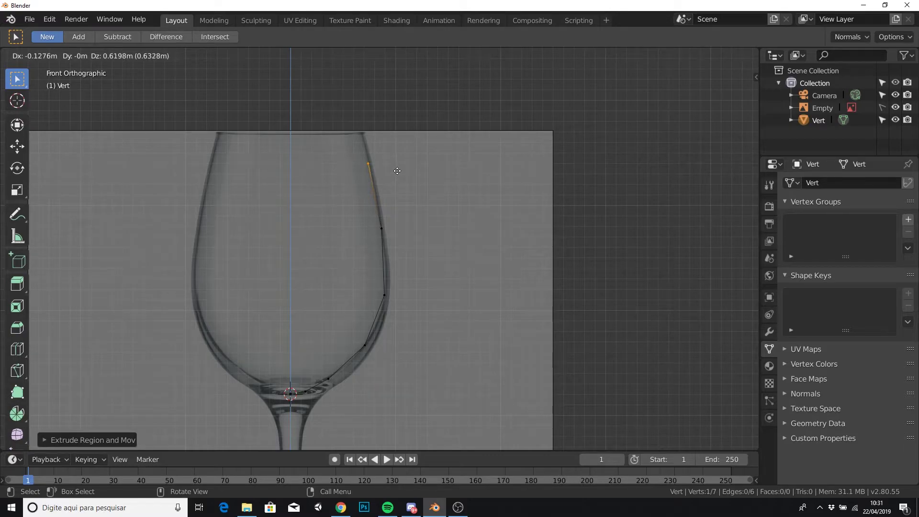
{"action": "left_click", "coordinate": [397, 171]}
{"action": "key", "text": "e"}
{"action": "left_click", "coordinate": [390, 160]}
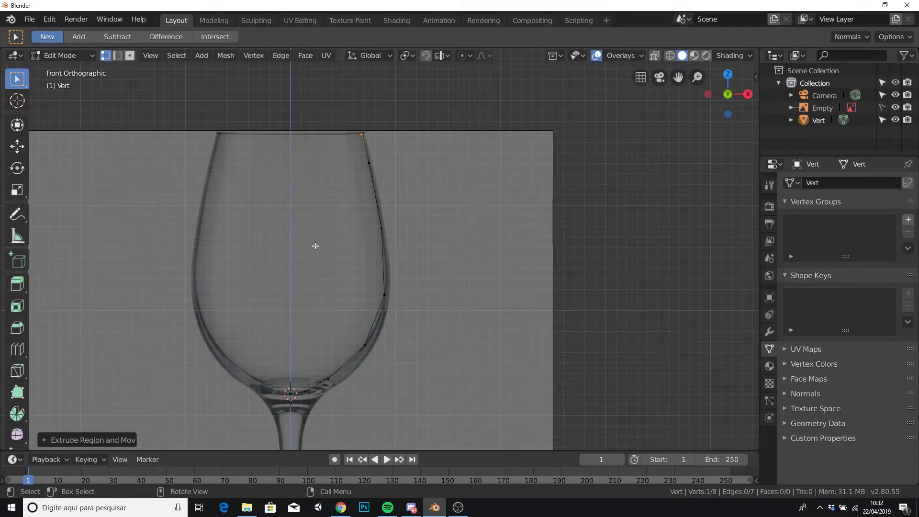
Zoom and pan the view to frame the glass's rim corner closely.
{"action": "scroll", "coordinate": [314, 246], "scroll_direction": "up", "scroll_amount": 4}
{"action": "middle_click_drag", "start_coordinate": [347, 177], "coordinate": [366, 334], "text": "shift"}
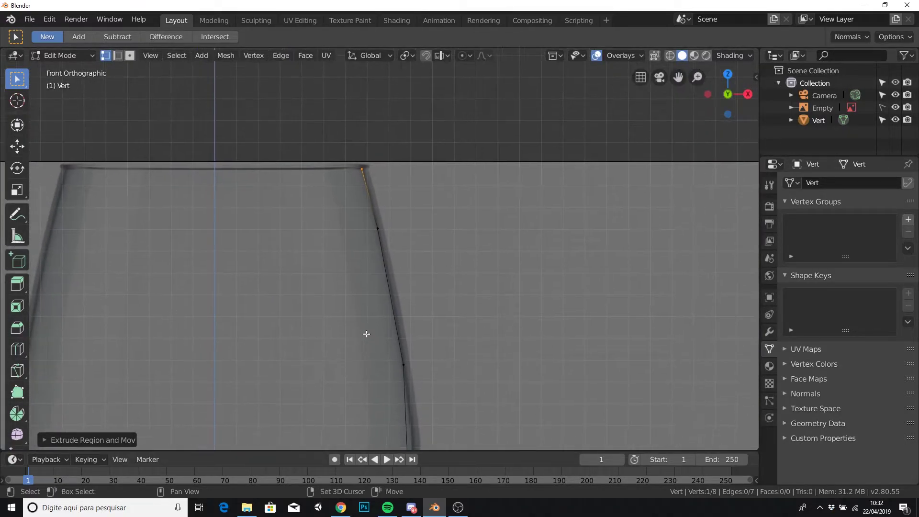
{"action": "scroll", "coordinate": [377, 258], "scroll_direction": "up", "scroll_amount": 2}
{"action": "scroll", "coordinate": [377, 258], "scroll_direction": "down", "scroll_amount": 3}
{"action": "scroll", "coordinate": [378, 260], "scroll_direction": "up", "scroll_amount": 6}
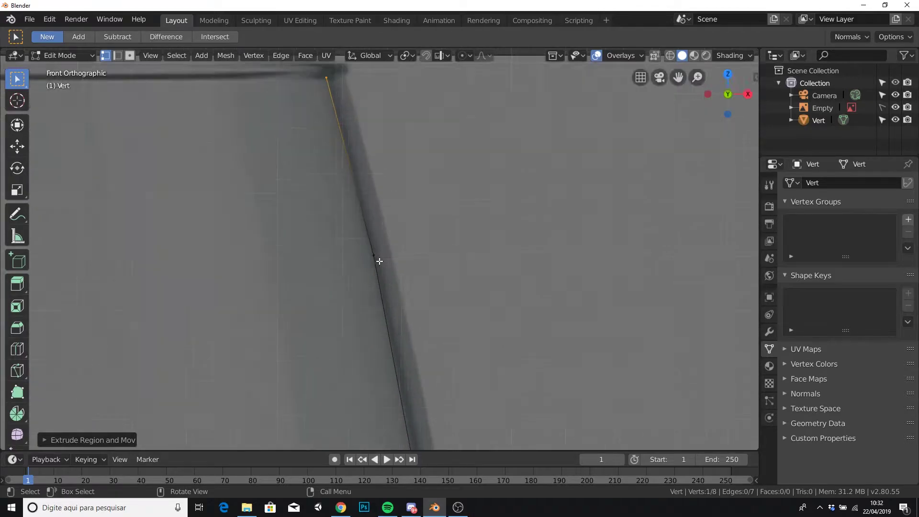
{"action": "scroll", "coordinate": [379, 261], "scroll_direction": "down", "scroll_amount": 5}
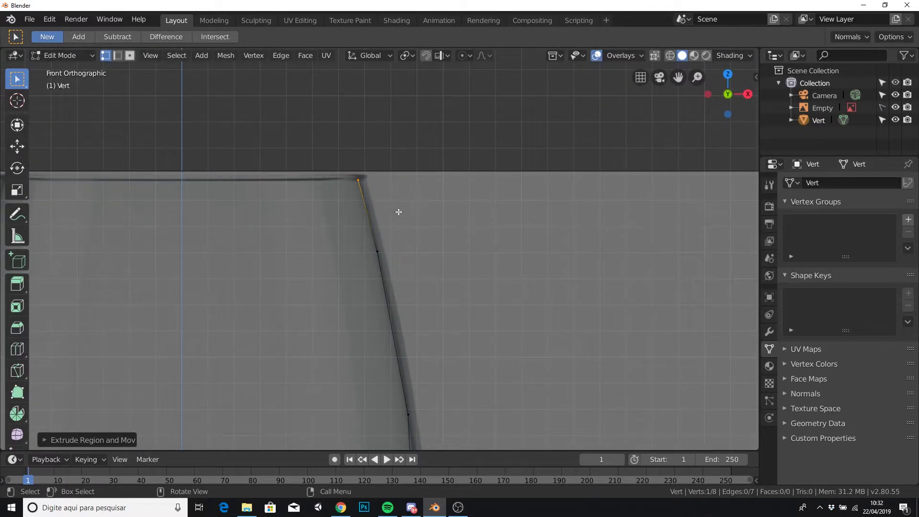
{"action": "mouse_move", "coordinate": [398, 211]}
{"action": "middle_mouse_down", "text": "shift"}
{"action": "mouse_move", "coordinate": [332, 213]}
{"action": "mouse_move", "coordinate": [418, 201]}
{"action": "middle_mouse_up", "text": "shift"}
{"action": "scroll", "coordinate": [375, 238], "scroll_direction": "up", "scroll_amount": 2}
{"action": "middle_click_drag", "start_coordinate": [375, 238], "coordinate": [307, 201], "text": "shift"}
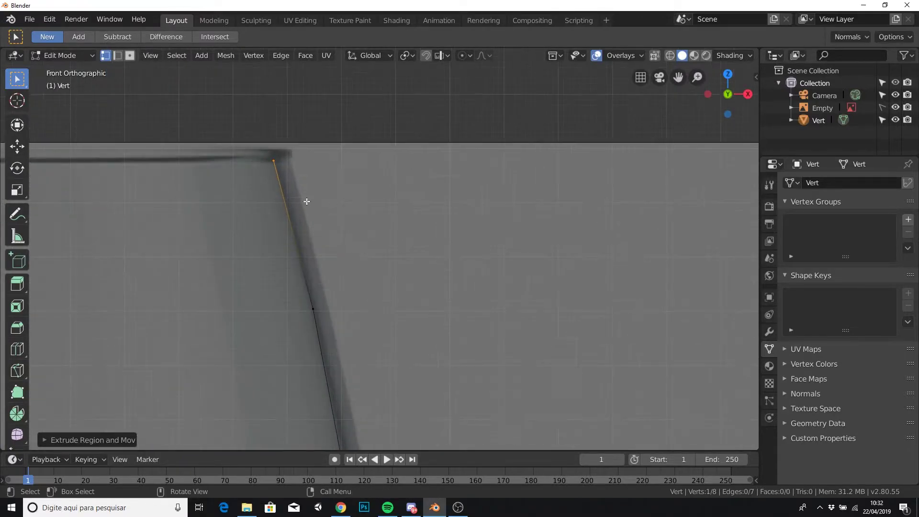
Extrude vertices across the rim thickness and onto the top of the outer wall.
{"action": "key", "text": "e"}
{"action": "left_click", "coordinate": [288, 155]}
{"action": "key", "text": "e"}
{"action": "left_click", "coordinate": [306, 153]}
{"action": "key", "text": "e"}
{"action": "left_click", "coordinate": [311, 160]}
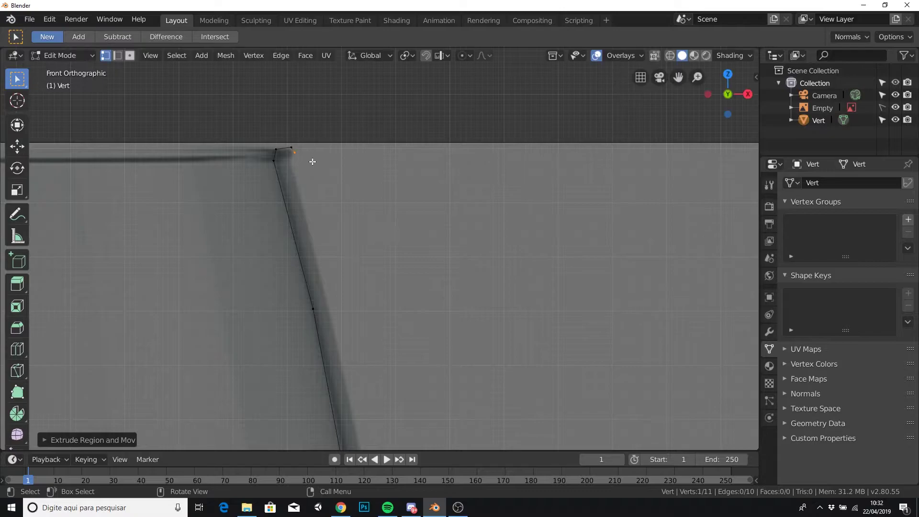
{"action": "key", "text": "e"}
{"action": "left_click", "coordinate": [306, 171]}
{"action": "key", "text": "e"}
{"action": "left_click", "coordinate": [306, 172]}
{"action": "key", "text": "e"}
{"action": "left_click", "coordinate": [310, 201]}
Continue extruding vertices down the outer bowl wall past its widest bulge.
{"action": "scroll", "coordinate": [313, 202], "scroll_direction": "down", "scroll_amount": 4}
{"action": "key", "text": "e"}
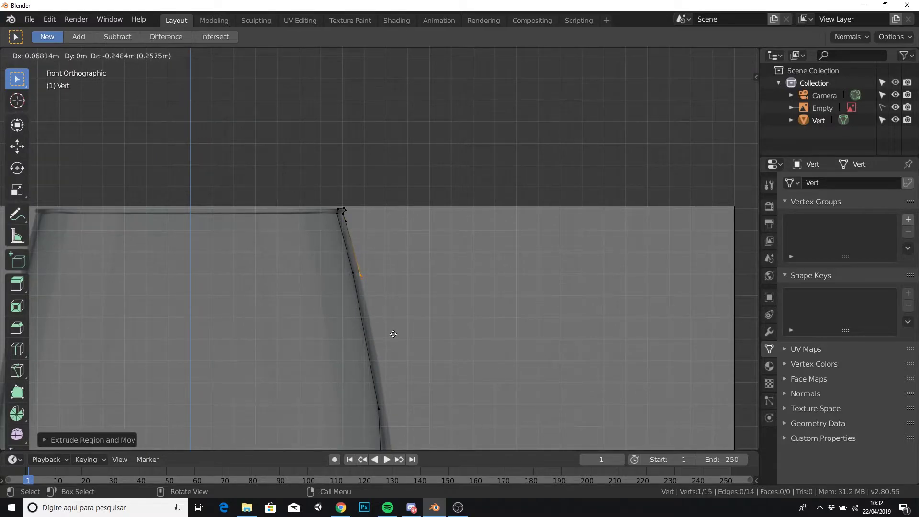
{"action": "left_click", "coordinate": [393, 334]}
{"action": "middle_click_drag", "start_coordinate": [436, 326], "coordinate": [432, 119], "text": "shift"}
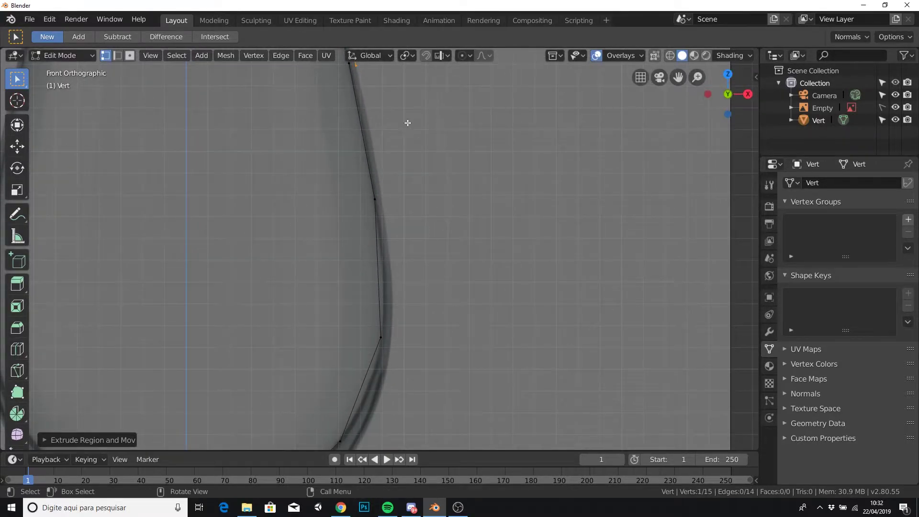
{"action": "key", "text": "e"}
{"action": "left_click", "coordinate": [433, 255]}
{"action": "key", "text": "e"}
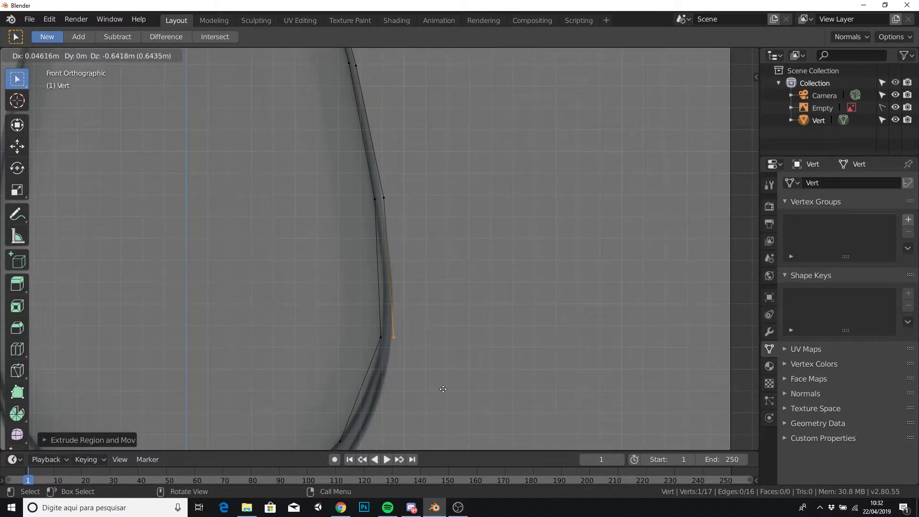
{"action": "left_click", "coordinate": [443, 389]}
{"action": "scroll", "coordinate": [474, 360], "scroll_direction": "down", "scroll_amount": 5}
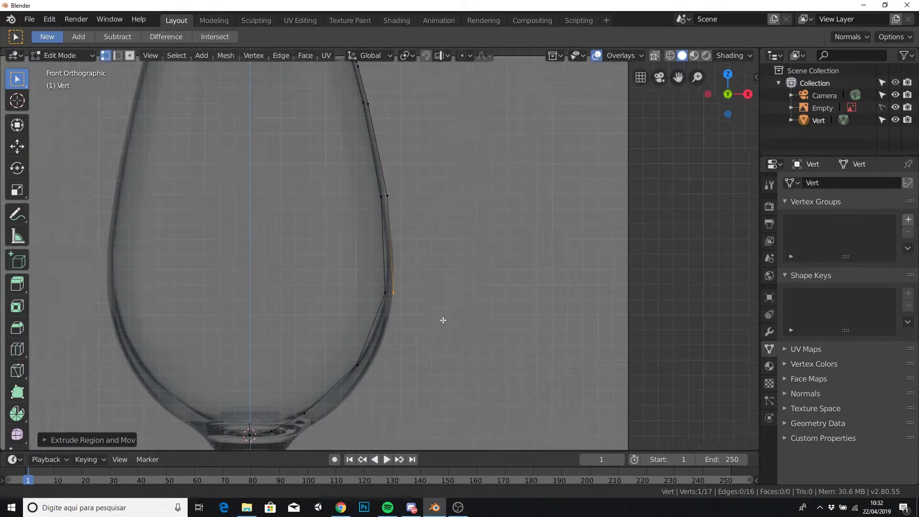
{"action": "middle_click_drag", "start_coordinate": [468, 364], "coordinate": [470, 189], "text": "shift"}
Extrude vertices along the bowl's underside to the top of the stem.
{"action": "key", "text": "e"}
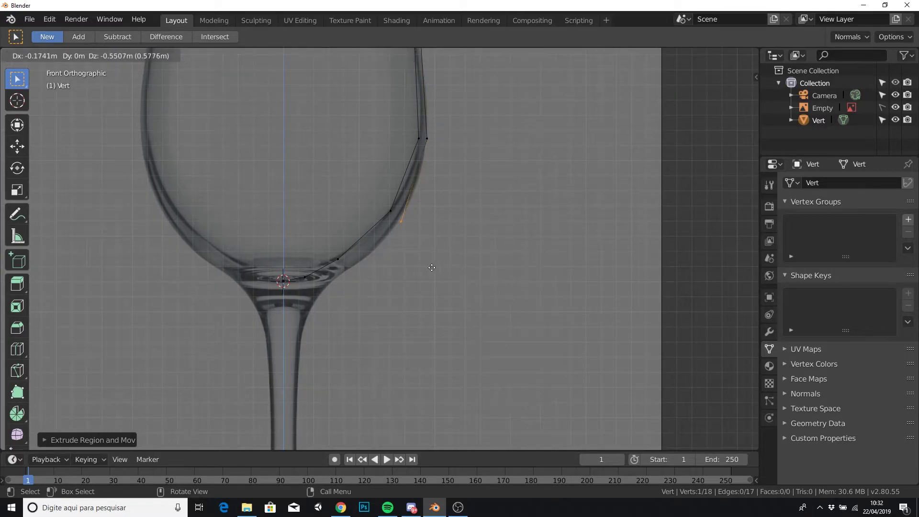
{"action": "left_click", "coordinate": [438, 256]}
{"action": "key", "text": "e"}
{"action": "left_click", "coordinate": [392, 265]}
{"action": "key", "text": "e"}
{"action": "left_click", "coordinate": [353, 299]}
{"action": "key", "text": "e"}
{"action": "left_click", "coordinate": [318, 323]}
{"action": "key", "text": "e"}
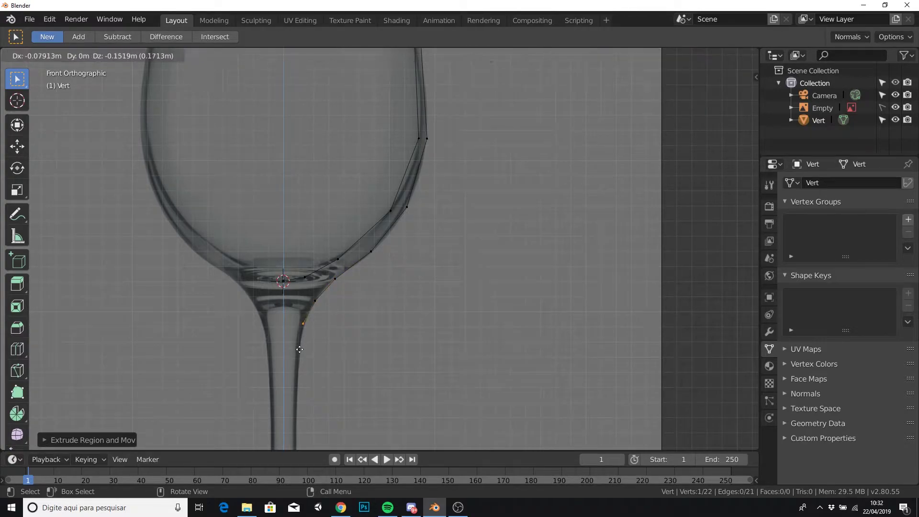
{"action": "left_click", "coordinate": [300, 359]}
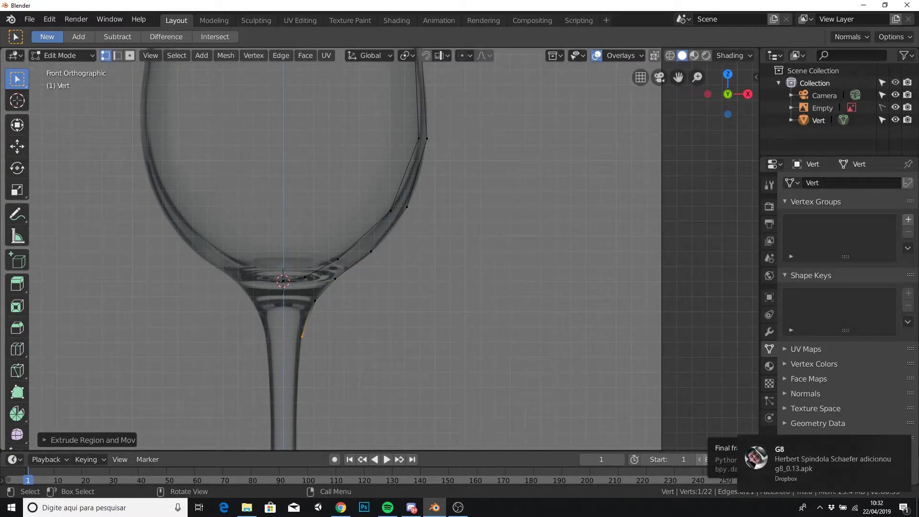
Extrude five vertices down the stem outline to where the stem meets the base.
{"action": "scroll", "coordinate": [344, 378], "scroll_direction": "down", "scroll_amount": 6, "text": "shift"}
{"action": "scroll", "coordinate": [391, 190], "scroll_direction": "down", "scroll_amount": 3, "text": "shift"}
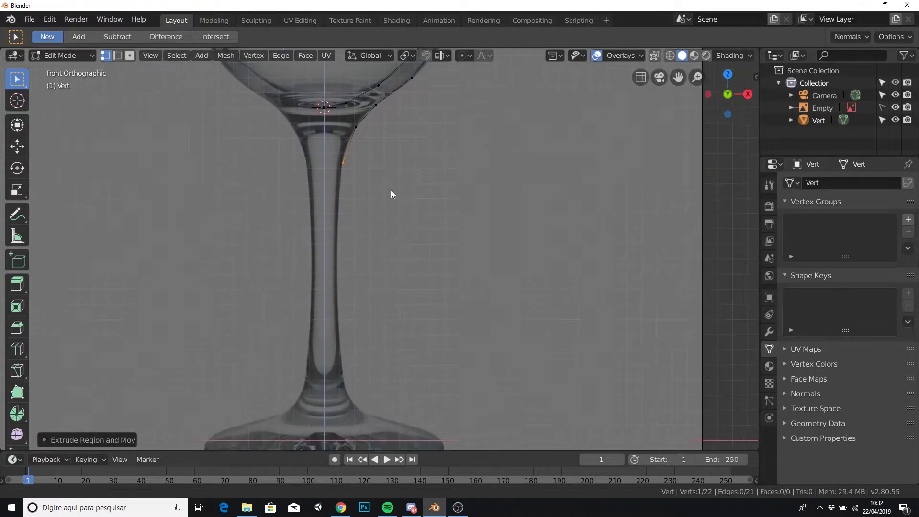
{"action": "key", "text": "e"}
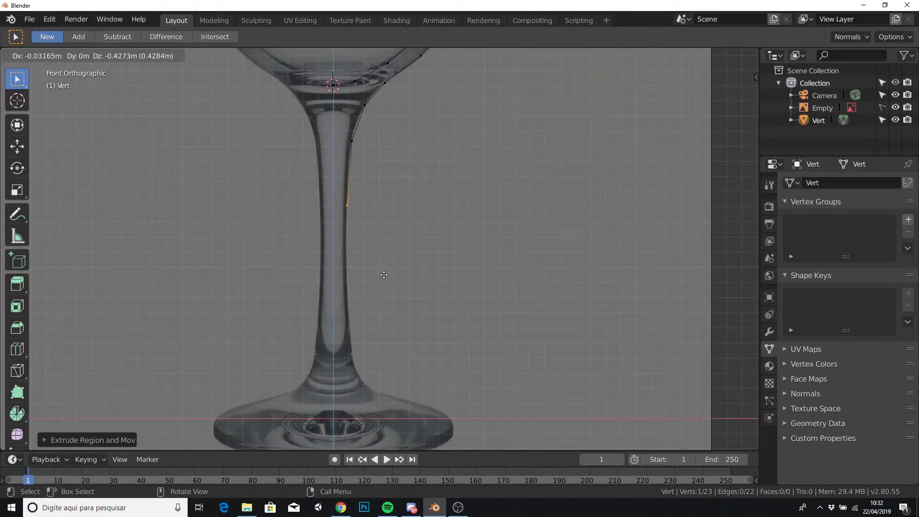
{"action": "left_click", "coordinate": [384, 278]}
{"action": "key", "text": "e"}
{"action": "left_click", "coordinate": [392, 312]}
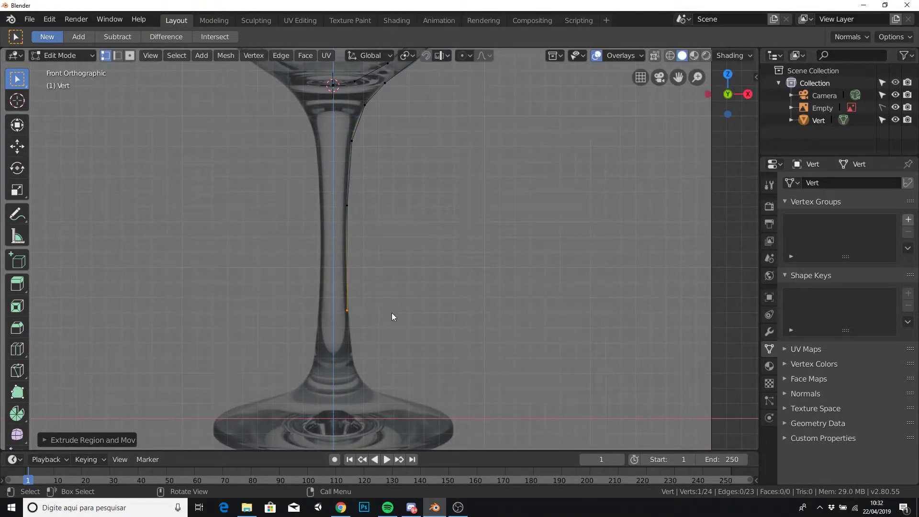
{"action": "key", "text": "e"}
{"action": "left_click", "coordinate": [392, 360]}
{"action": "key", "text": "e"}
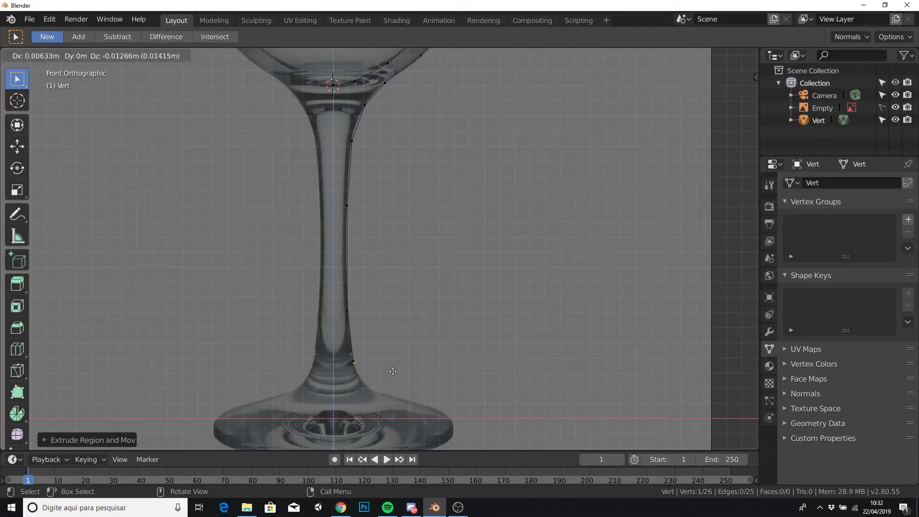
{"action": "left_click", "coordinate": [393, 380]}
{"action": "key", "text": "e"}
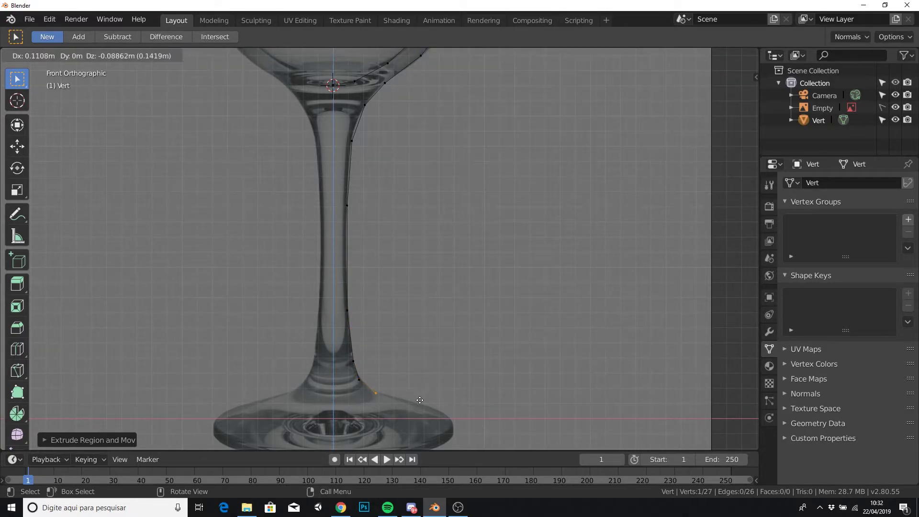
{"action": "left_click", "coordinate": [409, 394]}
Extrude the outline along the base's upper slope out to its outer rim corner.
{"action": "mouse_move", "coordinate": [411, 395]}
{"action": "middle_mouse_down", "text": "shift"}
{"action": "mouse_move", "coordinate": [450, 348]}
{"action": "mouse_move", "coordinate": [450, 289]}
{"action": "middle_mouse_up", "text": "shift"}
{"action": "scroll", "coordinate": [450, 289], "scroll_direction": "up", "scroll_amount": 3}
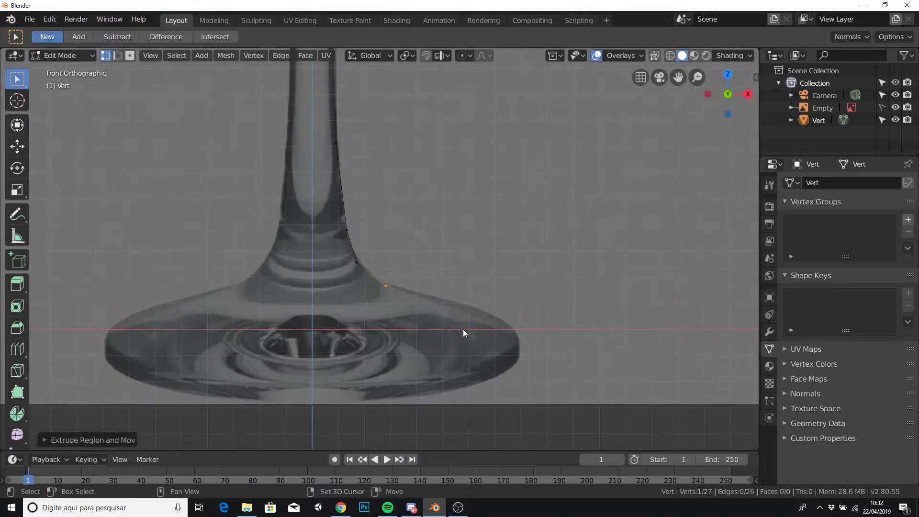
{"action": "middle_click_drag", "start_coordinate": [463, 329], "coordinate": [392, 301], "text": "shift"}
{"action": "key", "text": "e"}
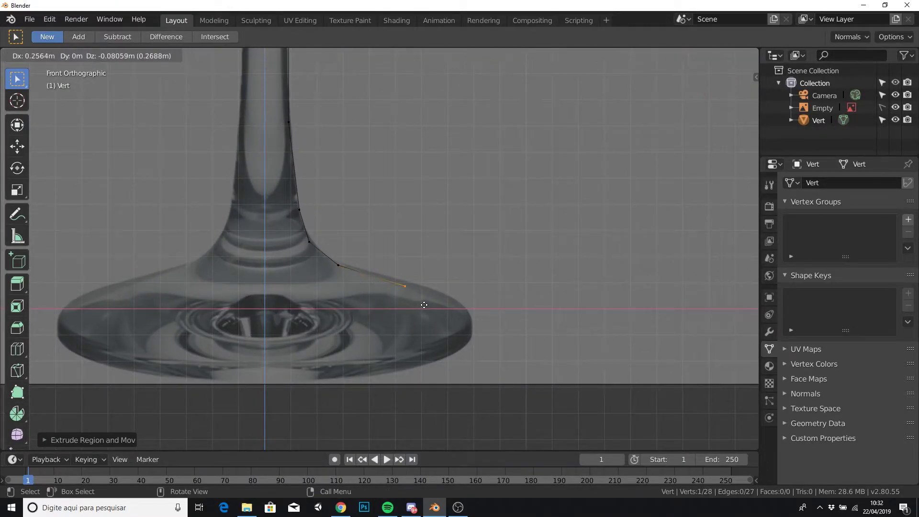
{"action": "left_click", "coordinate": [421, 309]}
{"action": "key", "text": "e"}
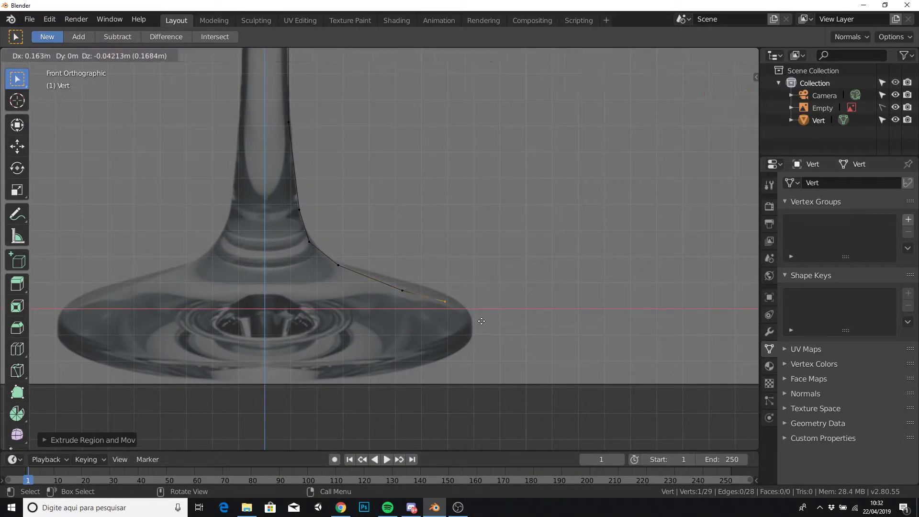
{"action": "left_click", "coordinate": [481, 328]}
{"action": "key", "text": "e"}
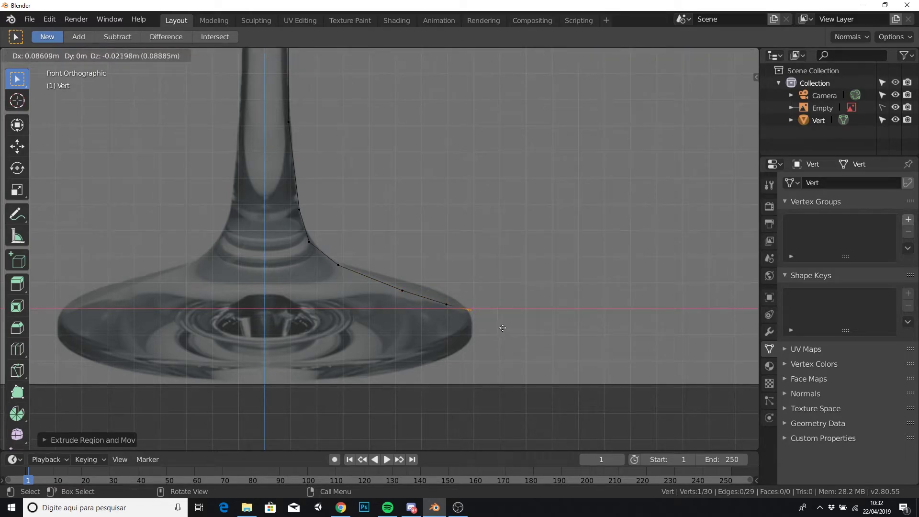
{"action": "left_click", "coordinate": [502, 327]}
{"action": "key", "text": "e"}
{"action": "left_click", "coordinate": [504, 327]}
{"action": "key", "text": "e"}
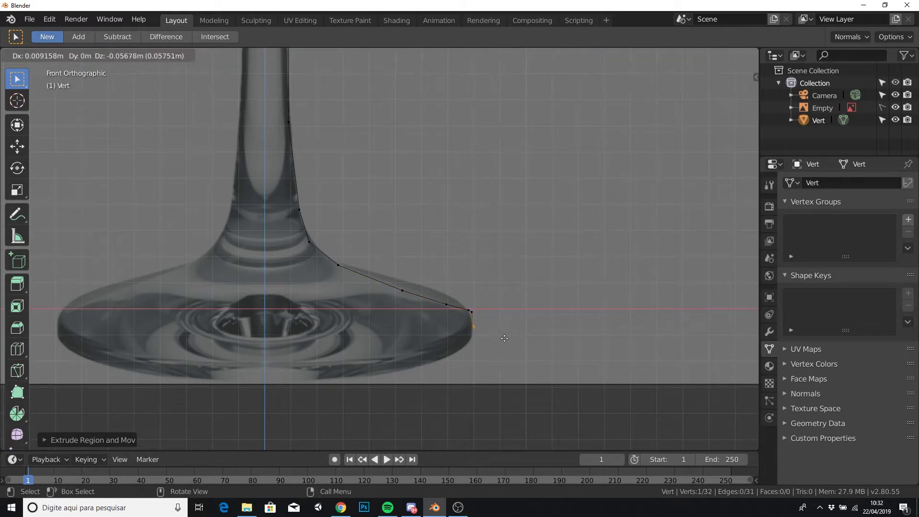
{"action": "left_click", "coordinate": [452, 334]}
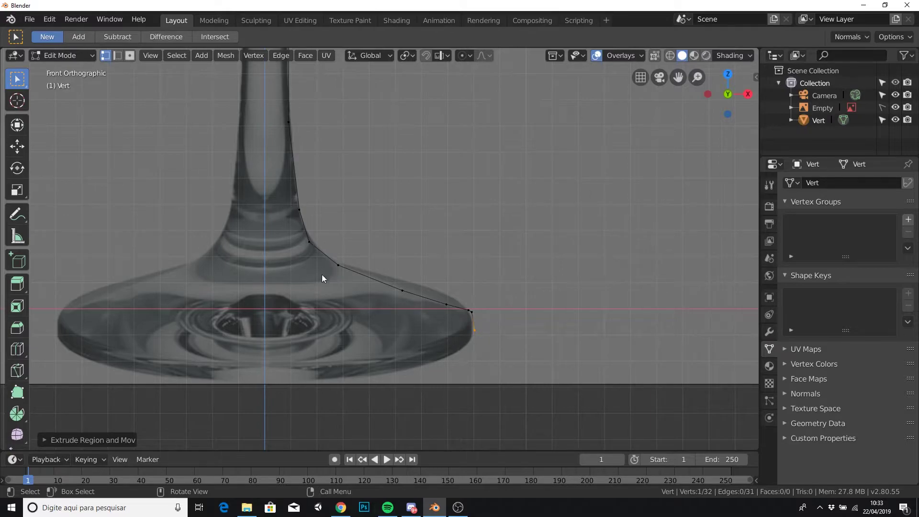
Extrude vertices back along the base underside to the centre line, then select all 39 vertices.
{"action": "key", "text": "e"}
{"action": "left_click", "coordinate": [473, 337]}
{"action": "key", "text": "e"}
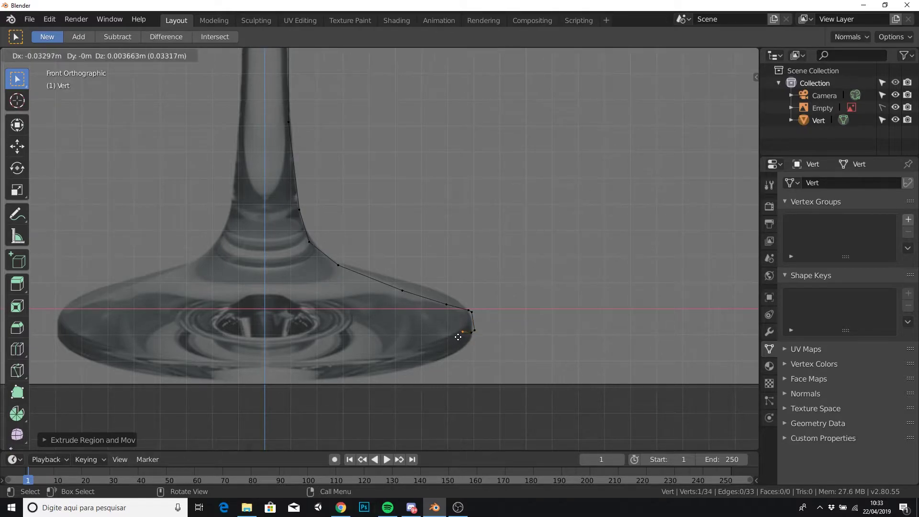
{"action": "key", "text": "e"}
{"action": "left_click", "coordinate": [426, 328]}
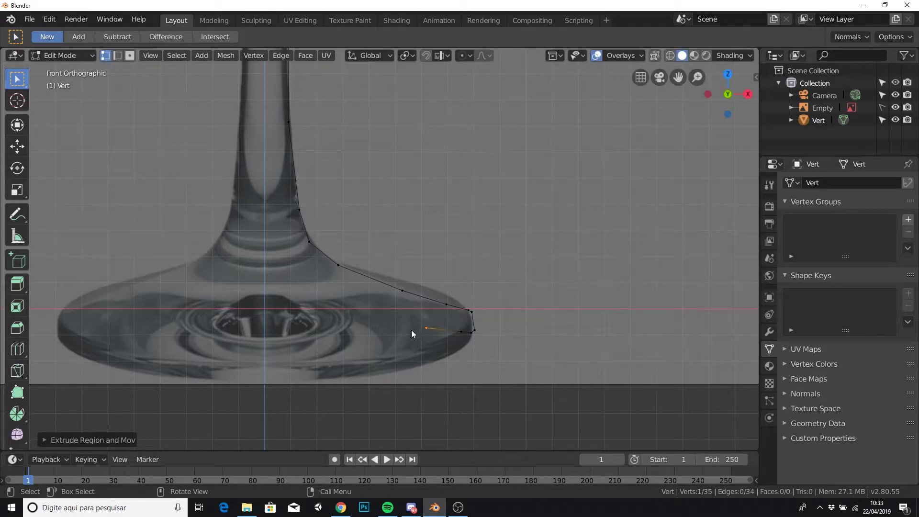
{"action": "key", "text": "e"}
{"action": "left_click", "coordinate": [338, 305]}
{"action": "key", "text": "e"}
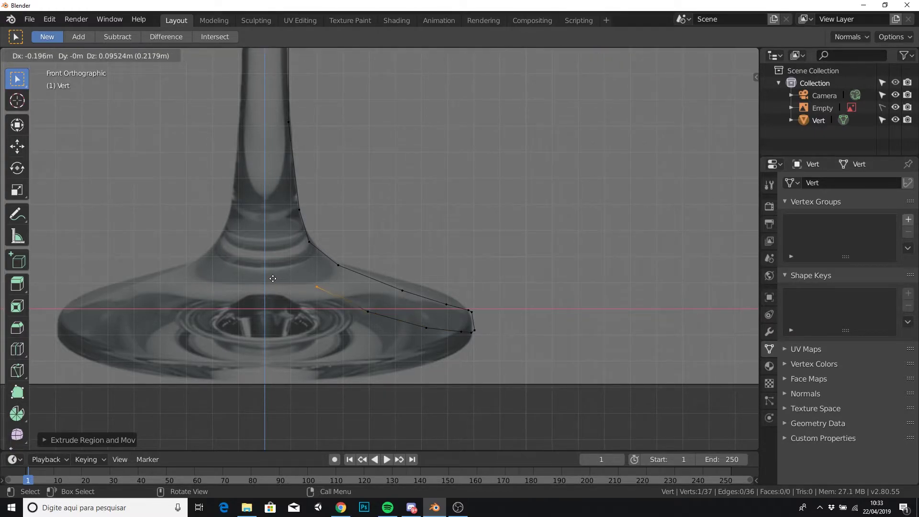
{"action": "left_click", "coordinate": [267, 286]}
{"action": "key", "text": "e"}
{"action": "left_click", "coordinate": [228, 270]}
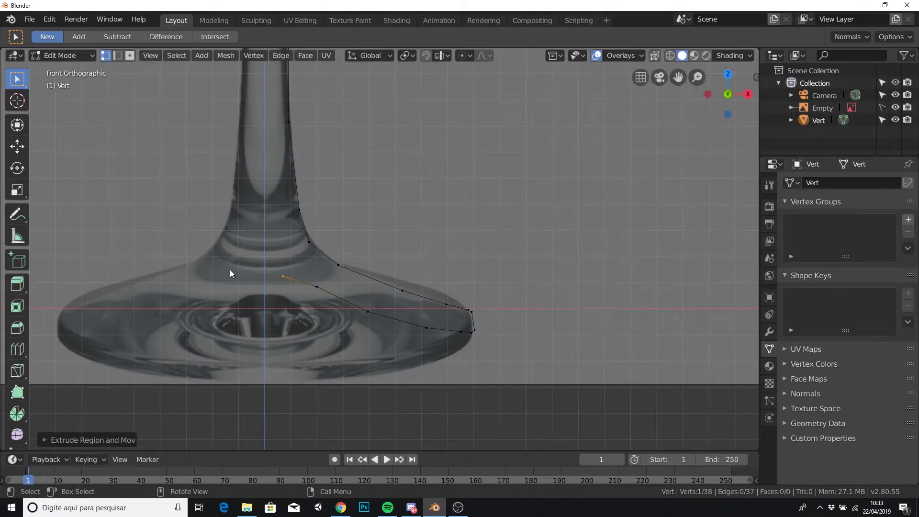
{"action": "key", "text": "e"}
{"action": "left_click", "coordinate": [233, 271]}
{"action": "key", "text": "a"}
{"action": "scroll", "coordinate": [378, 284], "scroll_direction": "down", "scroll_amount": 6}
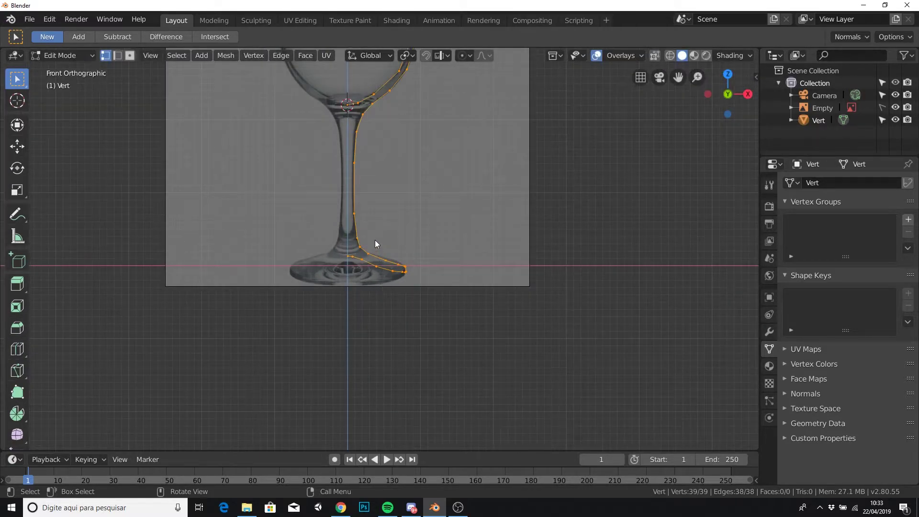
Centre the glass outline in view and switch from Edit Mode back to Object Mode.
{"action": "mouse_move", "coordinate": [375, 239]}
{"action": "middle_mouse_down", "text": "shift"}
{"action": "mouse_move", "coordinate": [369, 349]}
{"action": "mouse_move", "coordinate": [342, 397]}
{"action": "middle_mouse_up", "text": "shift"}
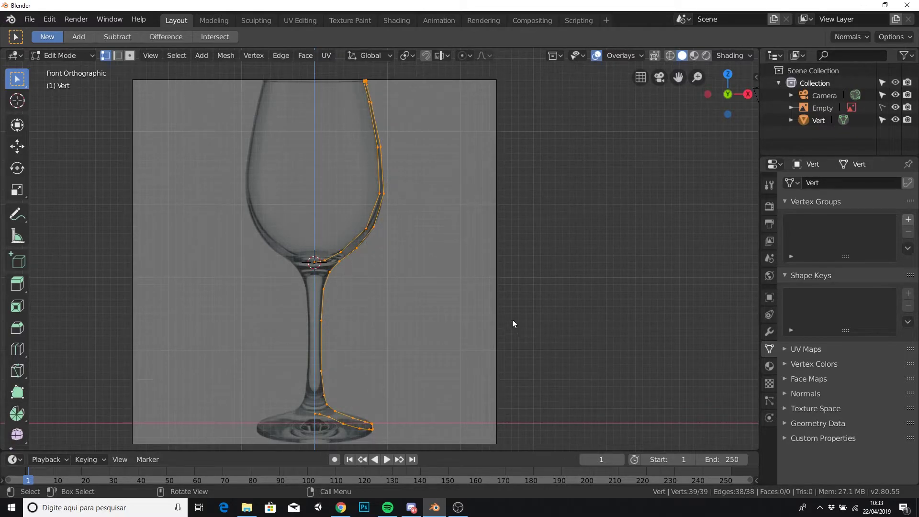
{"action": "left_click", "coordinate": [67, 56]}
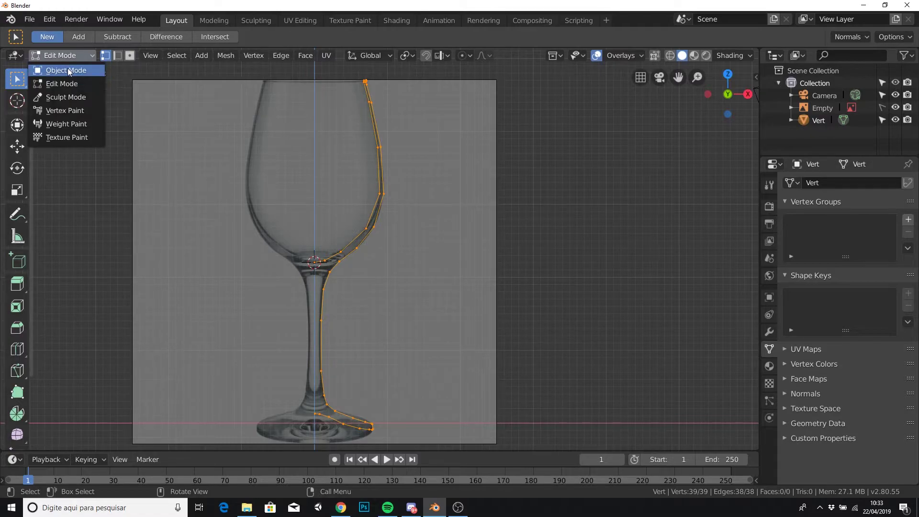
{"action": "left_click", "coordinate": [68, 69]}
Add a Screw modifier to revolve the profile into a solid 624-vertex glass, then start renaming it.
{"action": "left_click", "coordinate": [769, 332]}
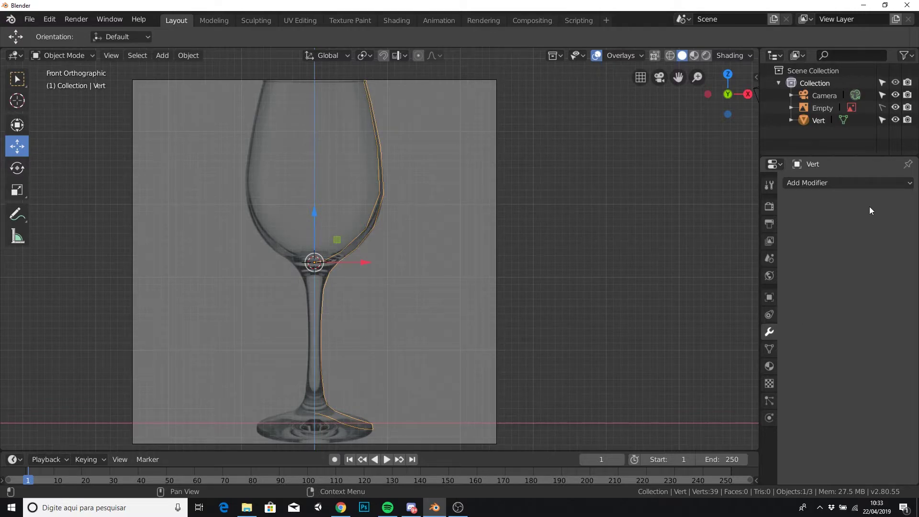
{"action": "left_click", "coordinate": [863, 185]}
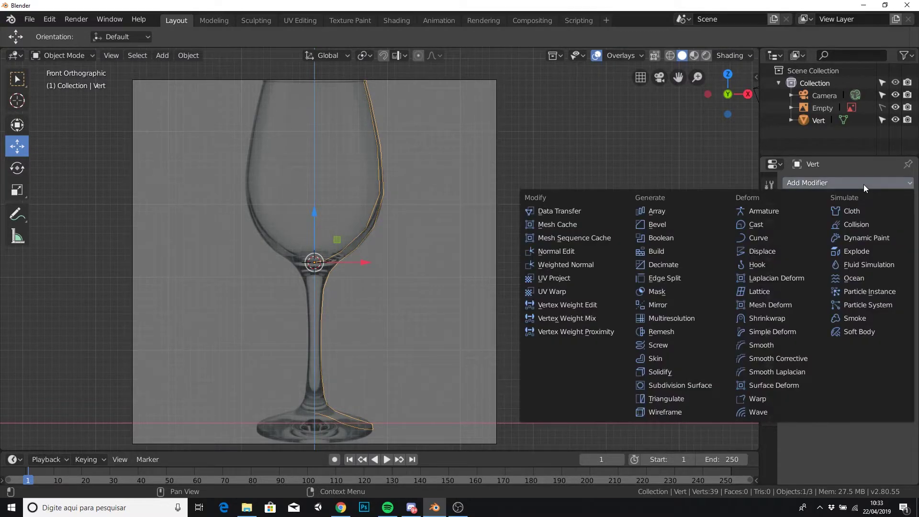
{"action": "left_click", "coordinate": [676, 344]}
{"action": "middle_click_drag", "start_coordinate": [445, 304], "coordinate": [396, 270]}
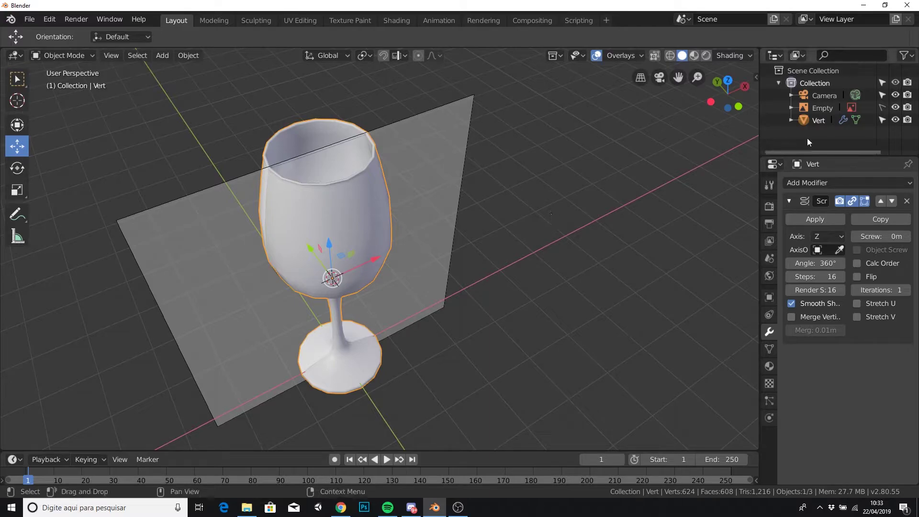
{"action": "left_click", "coordinate": [769, 296]}
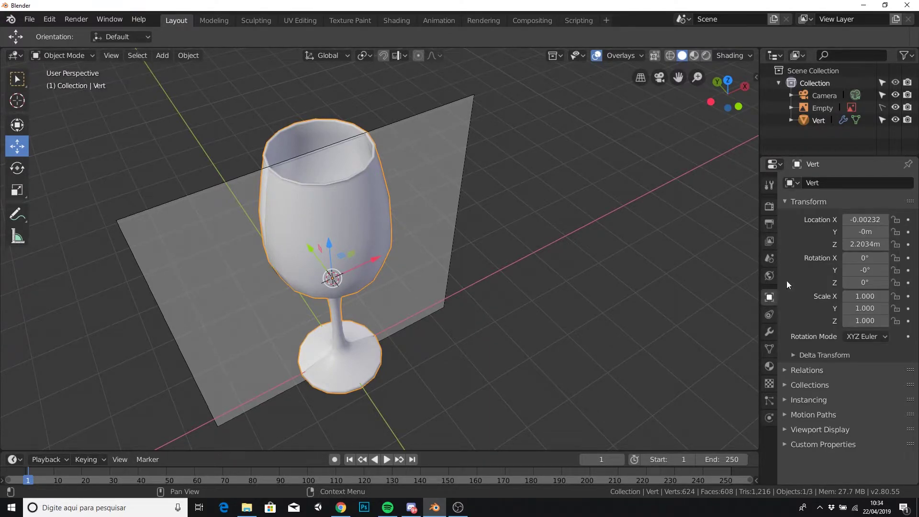
{"action": "left_click", "coordinate": [825, 182]}
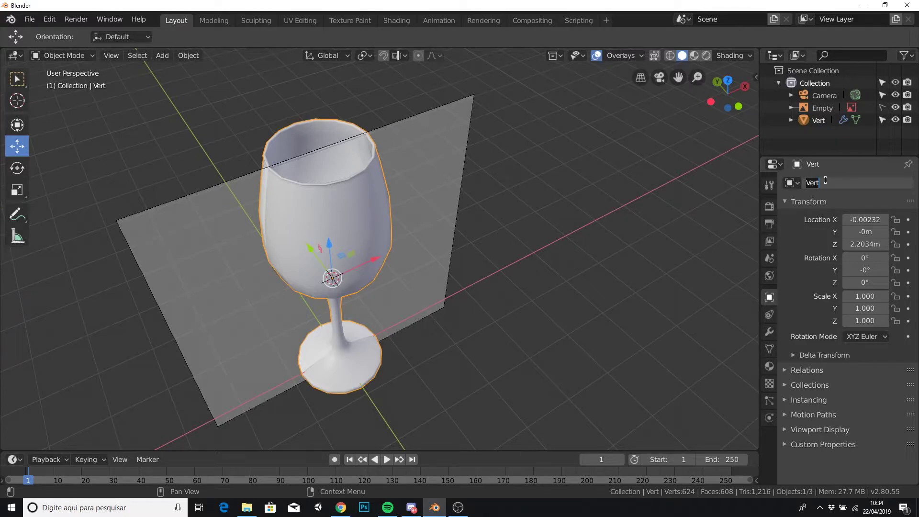
Name the glass 'taça' and hide the reference Empty in both viewport and render.
{"action": "type", "text": "taça"}
{"action": "key", "text": "Return"}
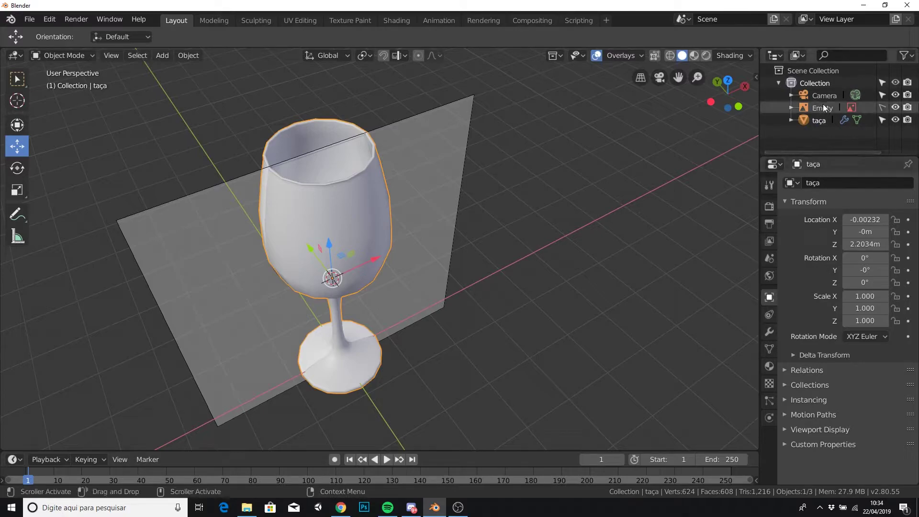
{"action": "left_click", "coordinate": [895, 107]}
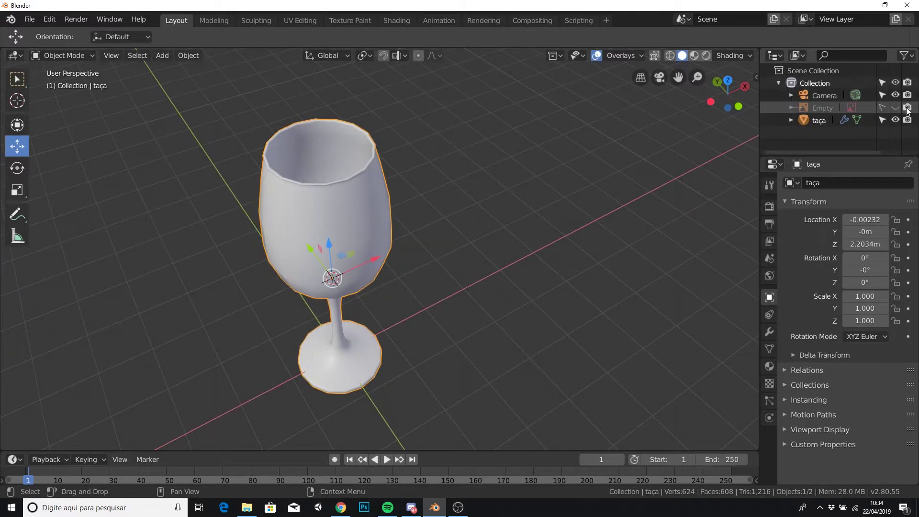
{"action": "left_click", "coordinate": [907, 107]}
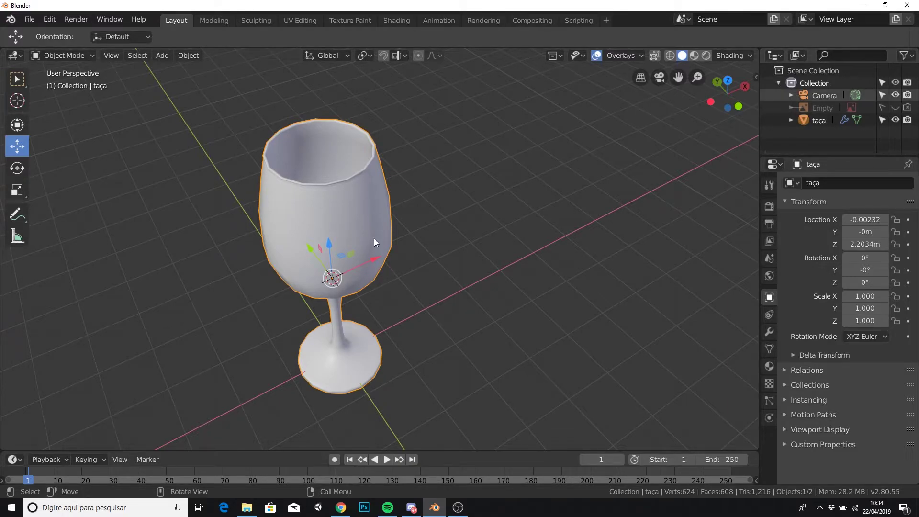
{"action": "scroll", "coordinate": [374, 238], "scroll_direction": "down", "scroll_amount": 3}
{"action": "mouse_move", "coordinate": [380, 255]}
{"action": "middle_mouse_down"}
{"action": "mouse_move", "coordinate": [337, 168]}
{"action": "mouse_move", "coordinate": [355, 216]}
{"action": "middle_mouse_up"}
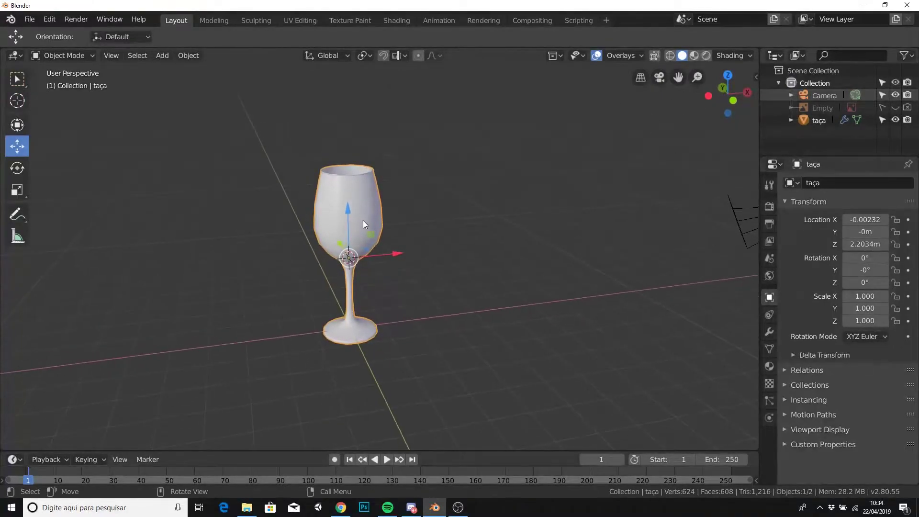
{"action": "scroll", "coordinate": [430, 224], "scroll_direction": "up", "scroll_amount": 2}
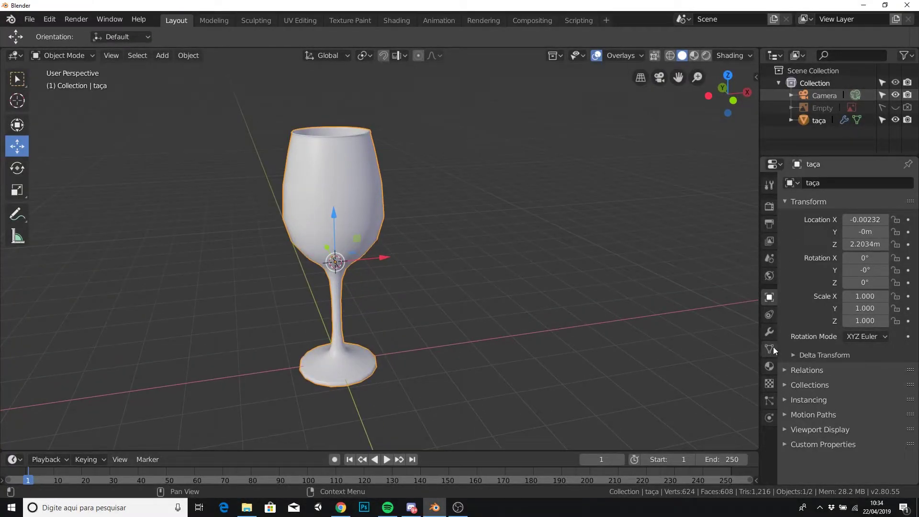
Add a Subdivision Surface modifier at viewport level 2 to smooth the glass to 9,792 vertices.
{"action": "left_click", "coordinate": [773, 333]}
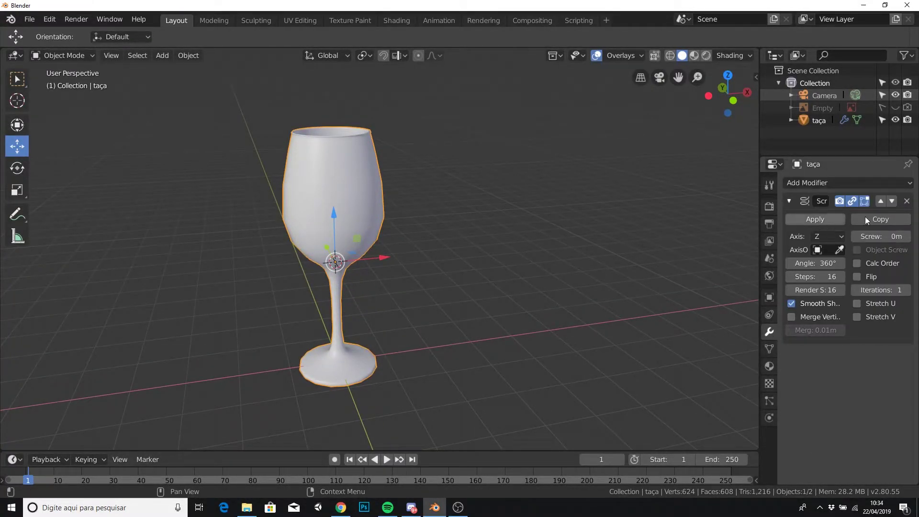
{"action": "left_click", "coordinate": [788, 201]}
{"action": "left_click", "coordinate": [822, 180]}
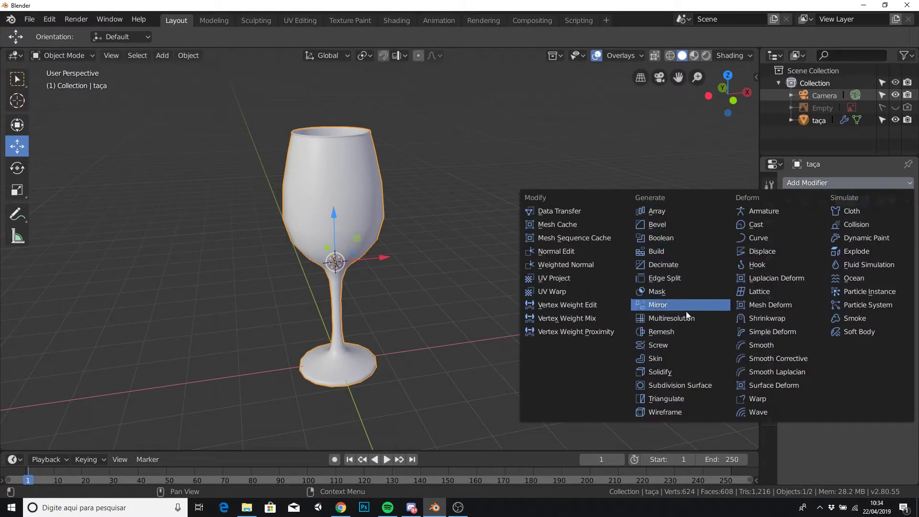
{"action": "left_click", "coordinate": [680, 385]}
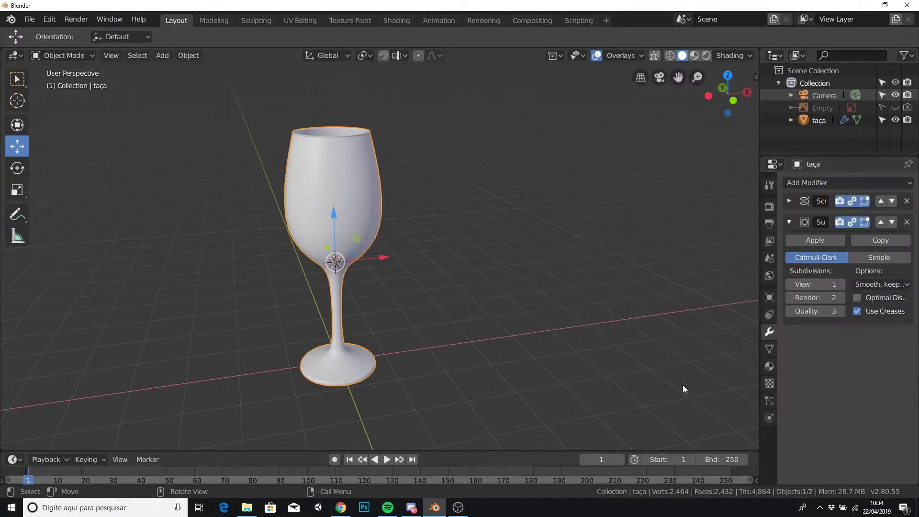
{"action": "left_click", "coordinate": [841, 284]}
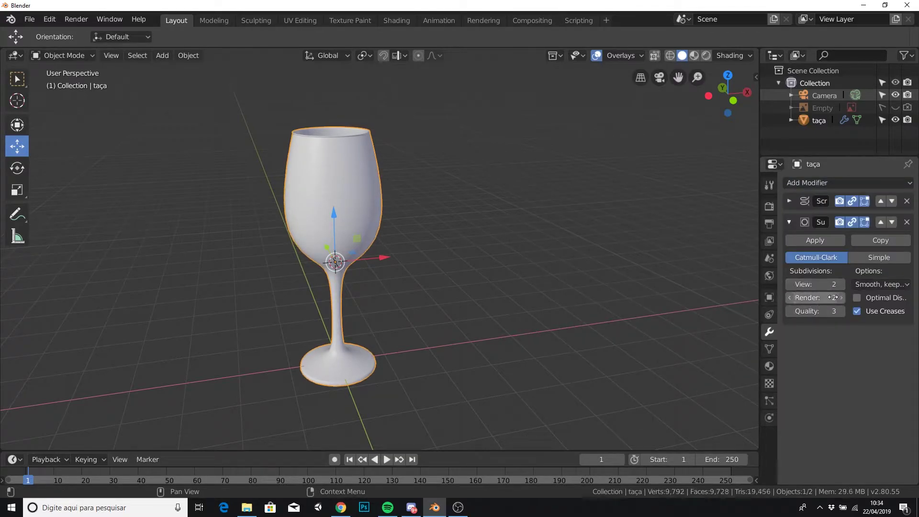
{"action": "mouse_move", "coordinate": [300, 179]}
{"action": "middle_mouse_down"}
{"action": "mouse_move", "coordinate": [322, 240]}
{"action": "mouse_move", "coordinate": [323, 107]}
{"action": "mouse_move", "coordinate": [301, 269]}
{"action": "mouse_move", "coordinate": [306, 211]}
{"action": "middle_mouse_up"}
{"action": "scroll", "coordinate": [329, 223], "scroll_direction": "up", "scroll_amount": 3}
{"action": "scroll", "coordinate": [306, 211], "scroll_direction": "down", "scroll_amount": 2}
{"action": "scroll", "coordinate": [306, 211], "scroll_direction": "down", "scroll_amount": 3}
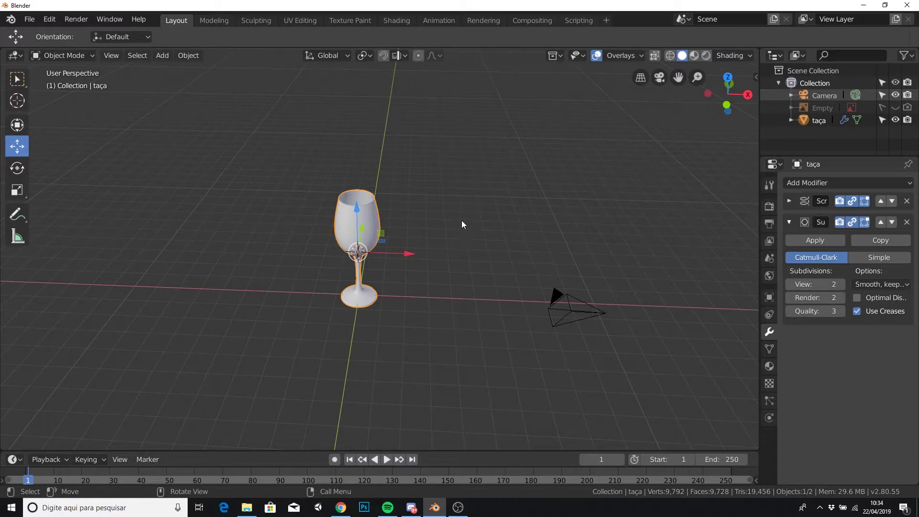
Check the glass in top, front and side orthographic views, then bring up the Add menu.
{"action": "key", "text": "KP_7"}
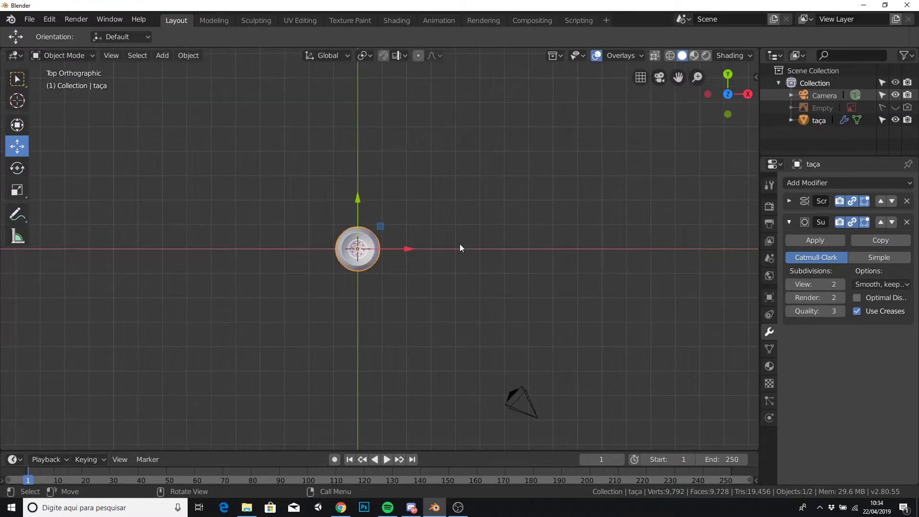
{"action": "key", "text": "KP_1"}
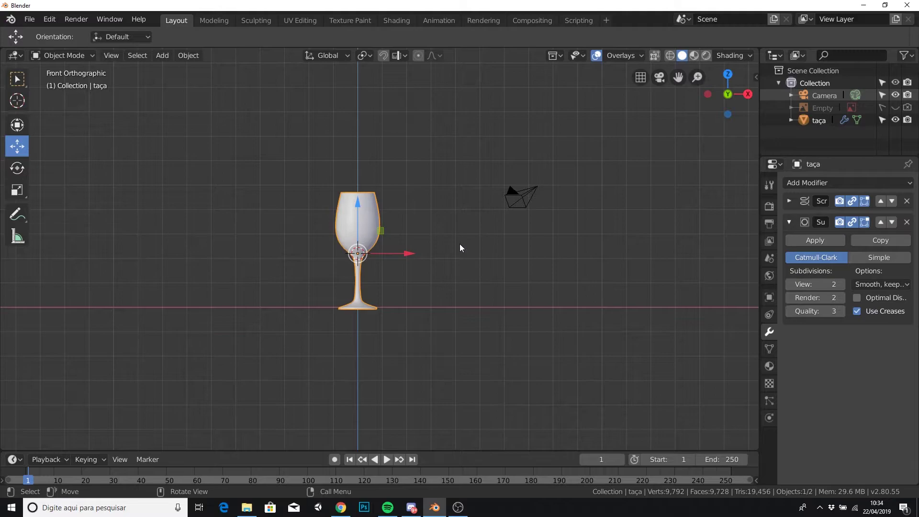
{"action": "key", "text": "KP_7"}
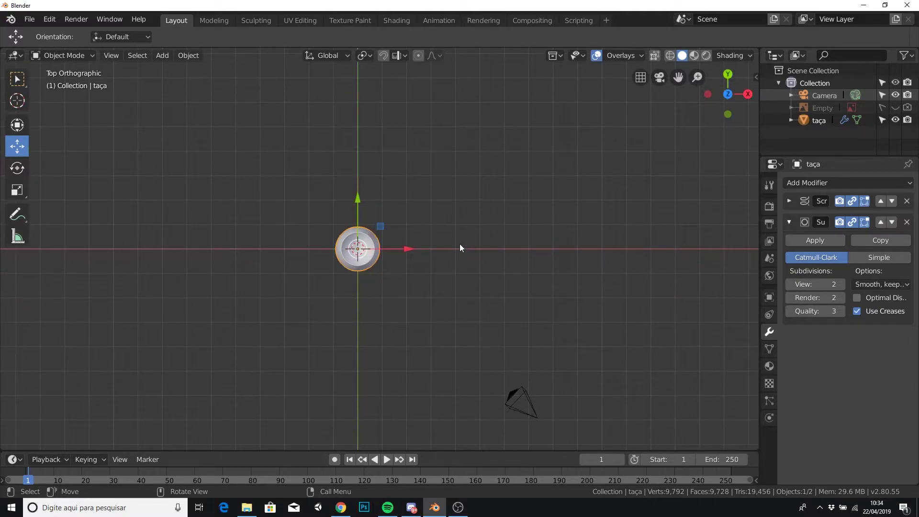
{"action": "key", "text": "KP_3"}
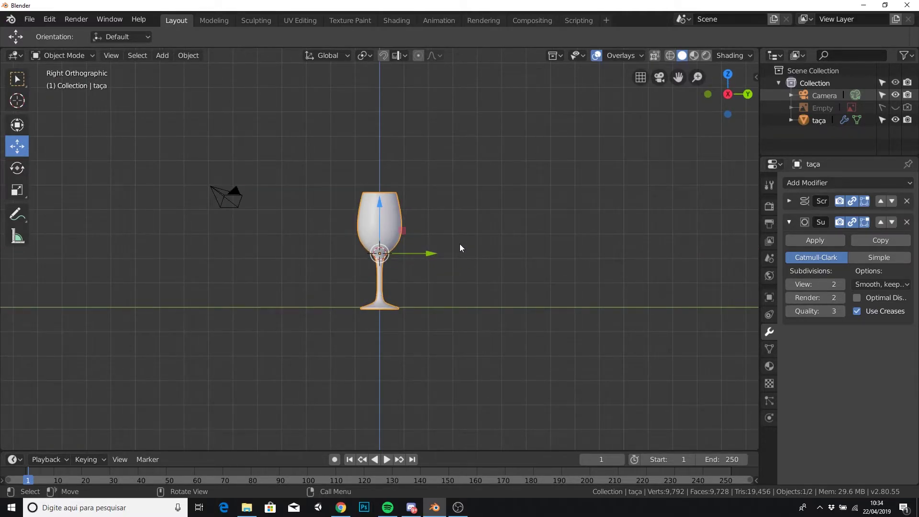
{"action": "key", "text": "KP_7"}
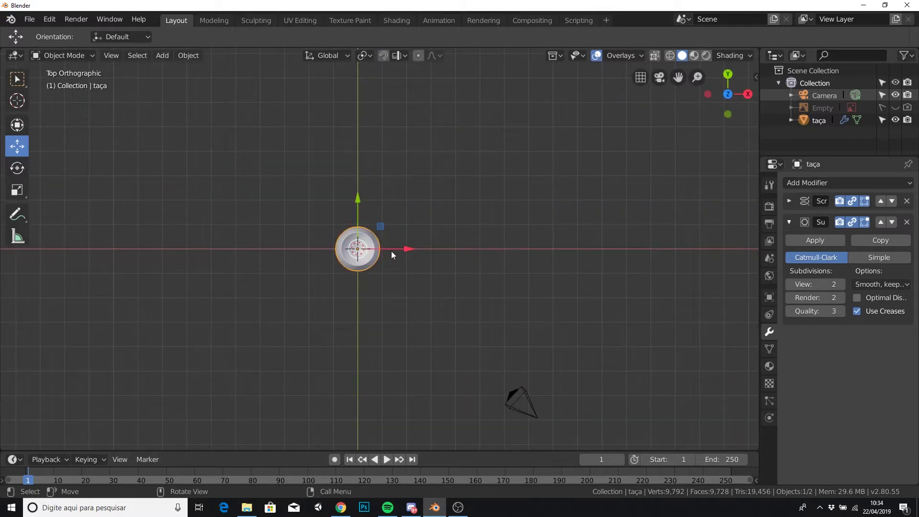
{"action": "key", "text": "shift+a"}
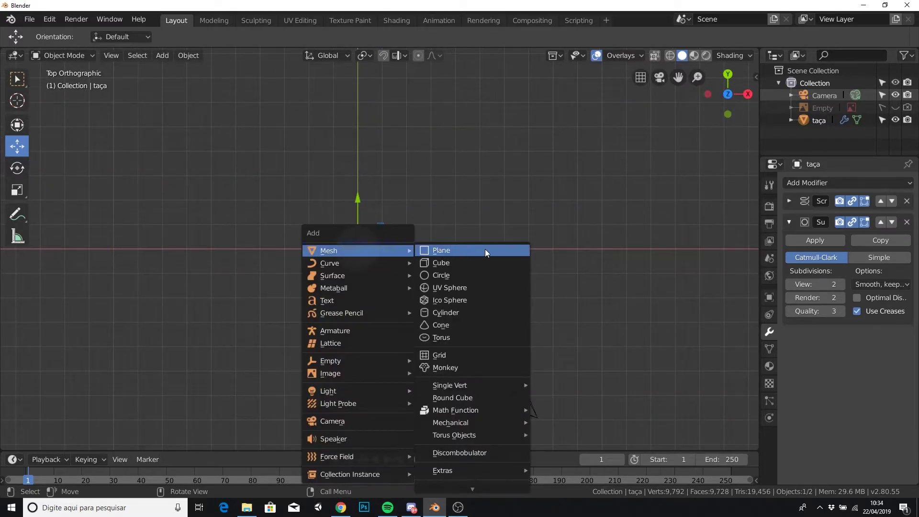
Add a plane, replacing a first attempt, and scale it up about 9.6 times.
{"action": "left_click", "coordinate": [484, 249]}
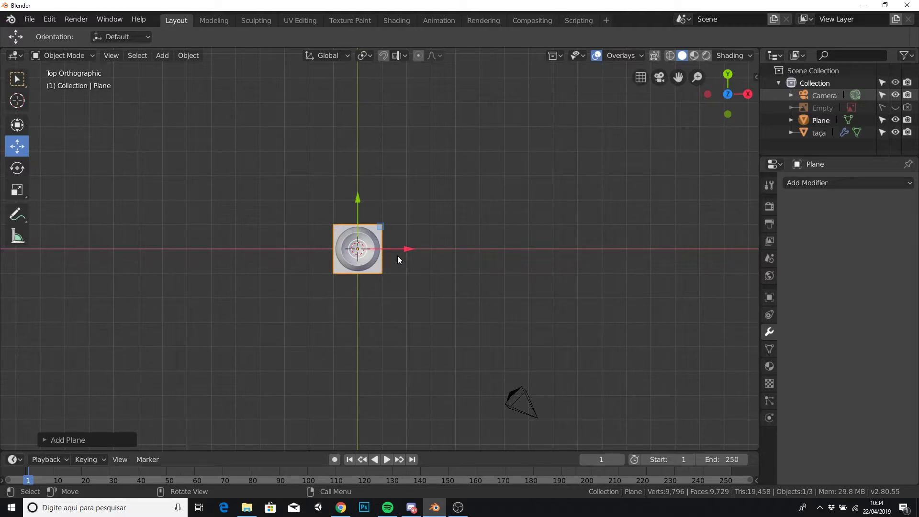
{"action": "key", "text": "Delete"}
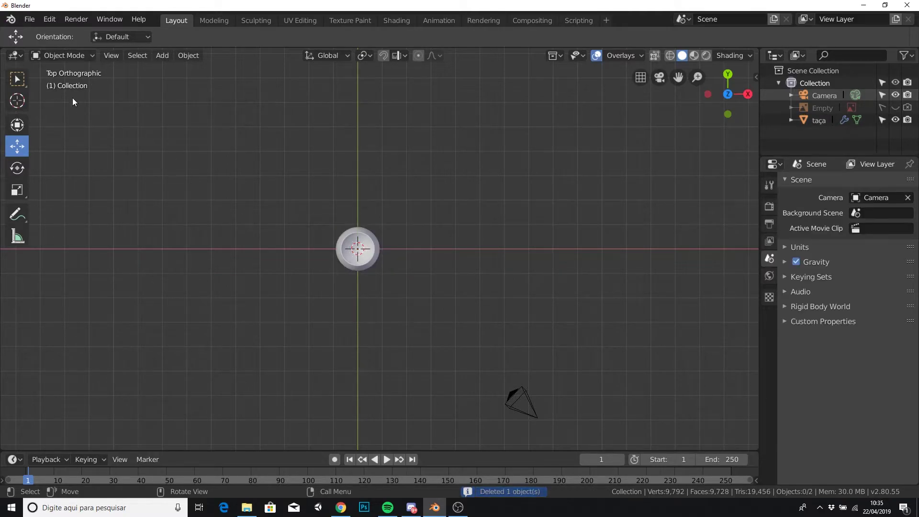
{"action": "left_click", "coordinate": [162, 55]}
{"action": "left_click", "coordinate": [268, 71]}
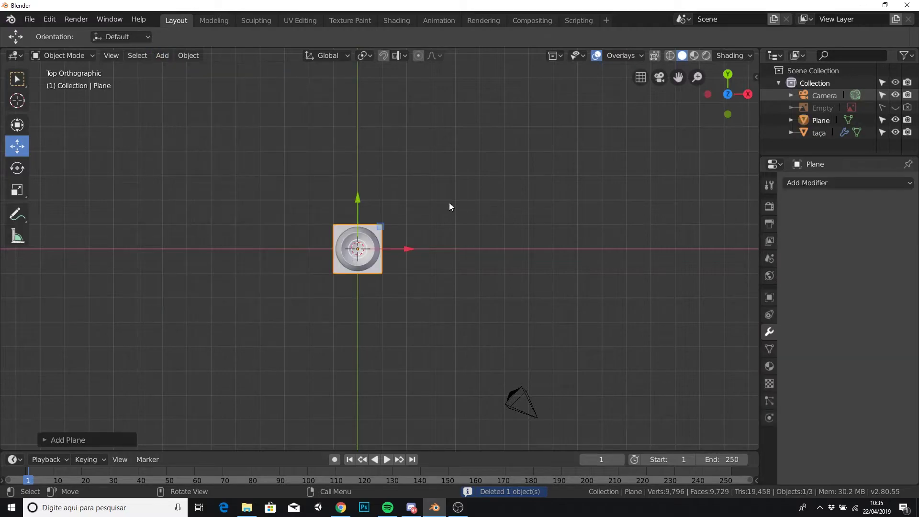
{"action": "key", "text": "s"}
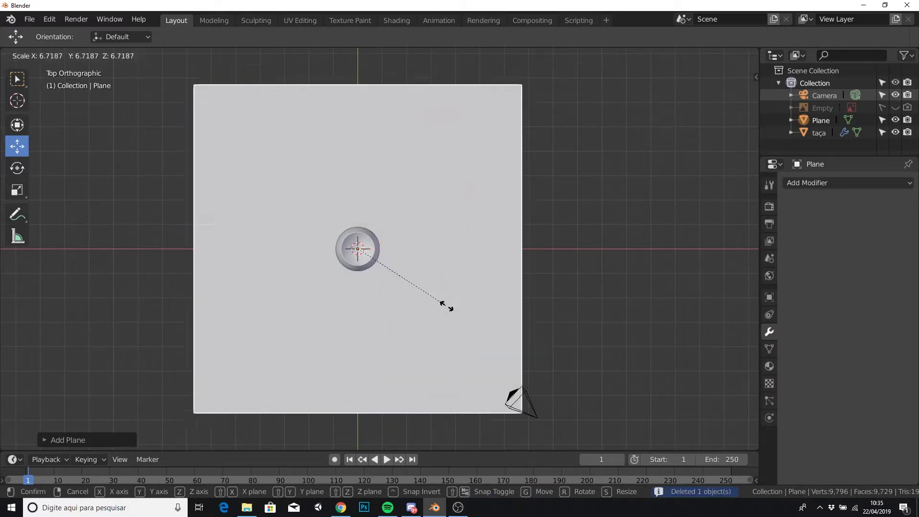
{"action": "left_click", "coordinate": [429, 277]}
{"action": "mouse_move", "coordinate": [429, 277]}
{"action": "middle_mouse_down"}
{"action": "mouse_move", "coordinate": [423, 243]}
{"action": "mouse_move", "coordinate": [403, 246]}
{"action": "mouse_move", "coordinate": [401, 230]}
{"action": "mouse_move", "coordinate": [413, 231]}
{"action": "middle_mouse_up"}
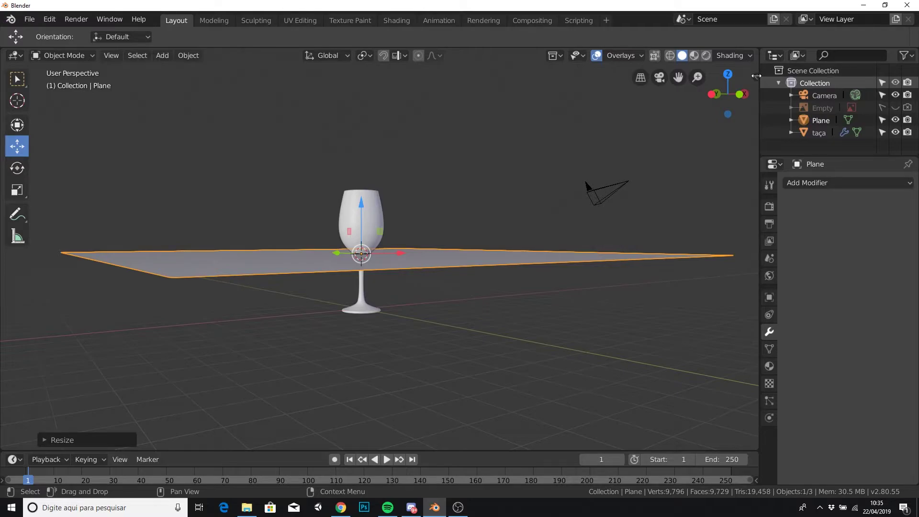
Set the plane's Z location to 0 and switch it into Edit Mode.
{"action": "left_click", "coordinate": [754, 95]}
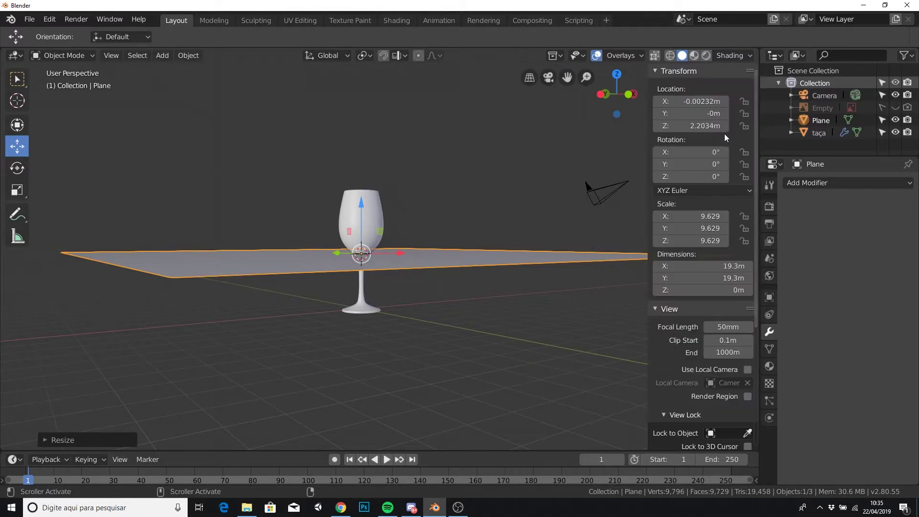
{"action": "left_click", "coordinate": [698, 125]}
{"action": "type", "text": "0"}
{"action": "key", "text": "Return"}
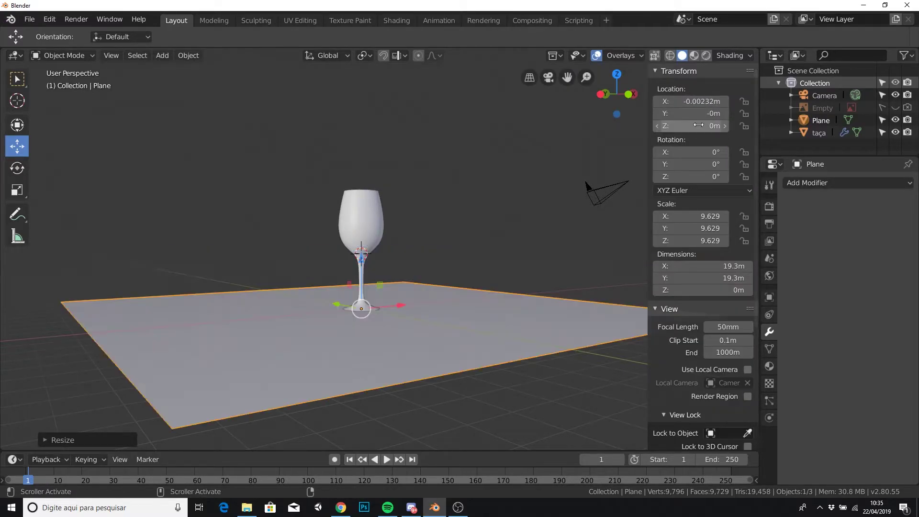
{"action": "mouse_move", "coordinate": [382, 191]}
{"action": "middle_mouse_down"}
{"action": "mouse_move", "coordinate": [387, 259]}
{"action": "mouse_move", "coordinate": [399, 257]}
{"action": "middle_mouse_up"}
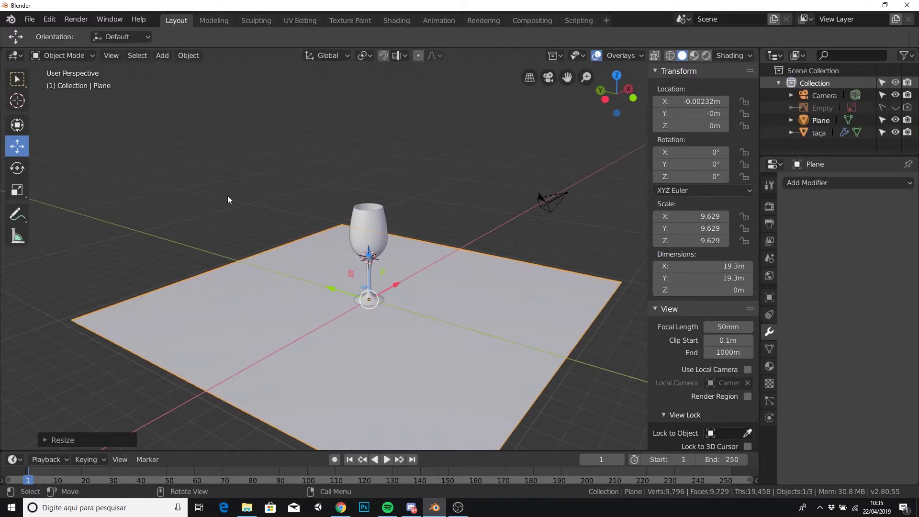
{"action": "left_click", "coordinate": [64, 55]}
{"action": "left_click", "coordinate": [64, 81]}
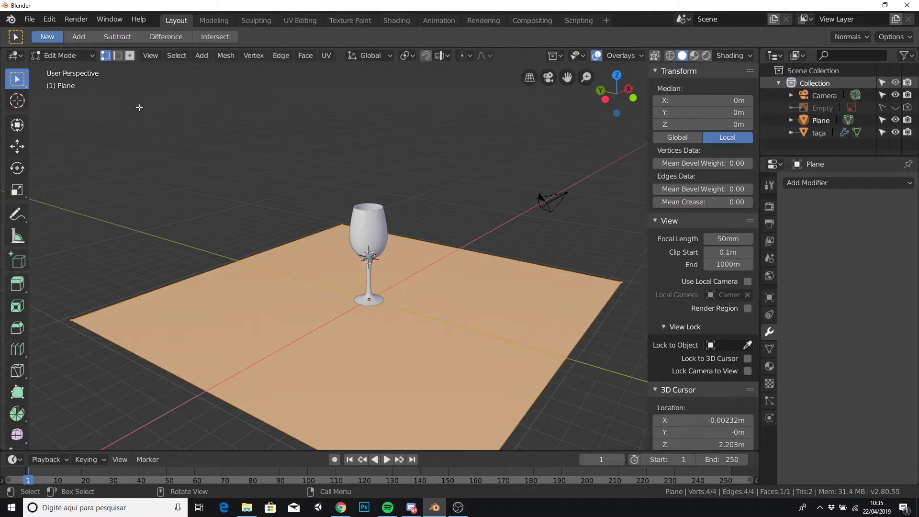
Extrude the plane's back edge straight up along Z into a wall, then select the floor-wall edge.
{"action": "left_click", "coordinate": [118, 56]}
{"action": "left_click", "coordinate": [199, 266]}
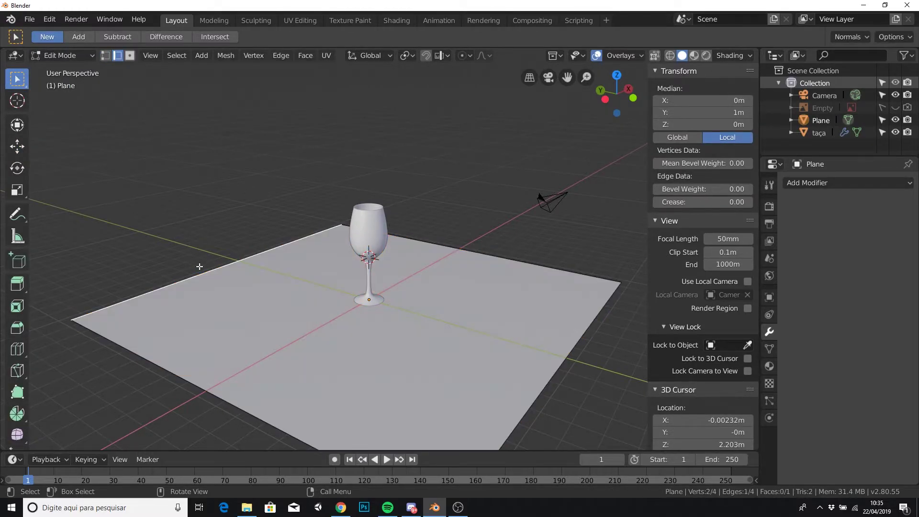
{"action": "scroll", "coordinate": [228, 259], "scroll_direction": "down", "scroll_amount": 1}
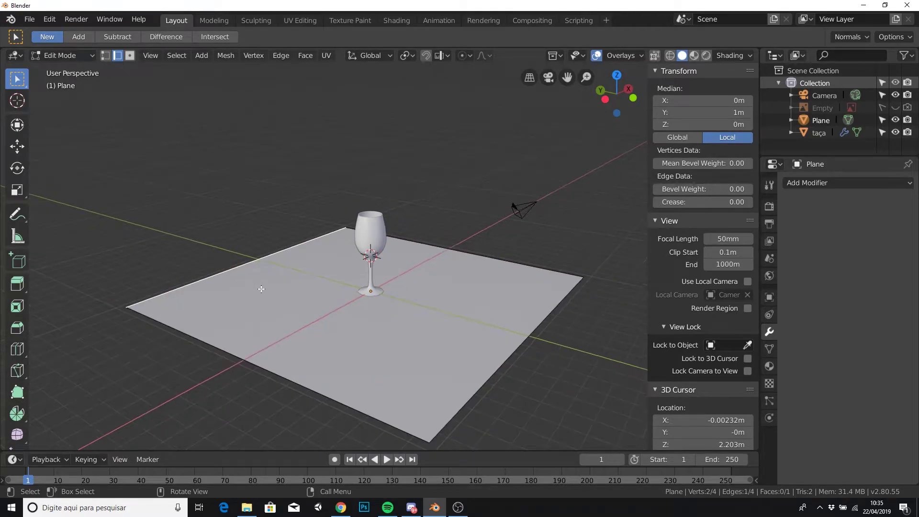
{"action": "key", "text": "e"}
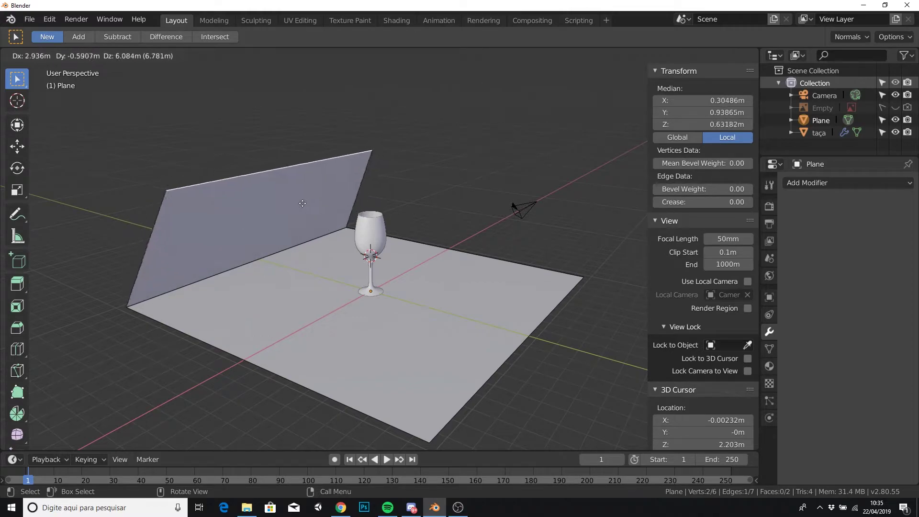
{"action": "key", "text": "z"}
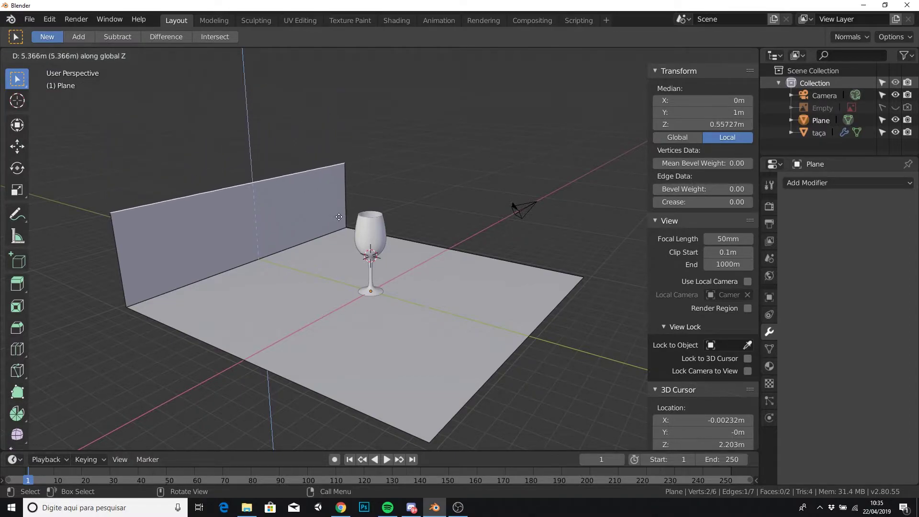
{"action": "left_click", "coordinate": [340, 114]}
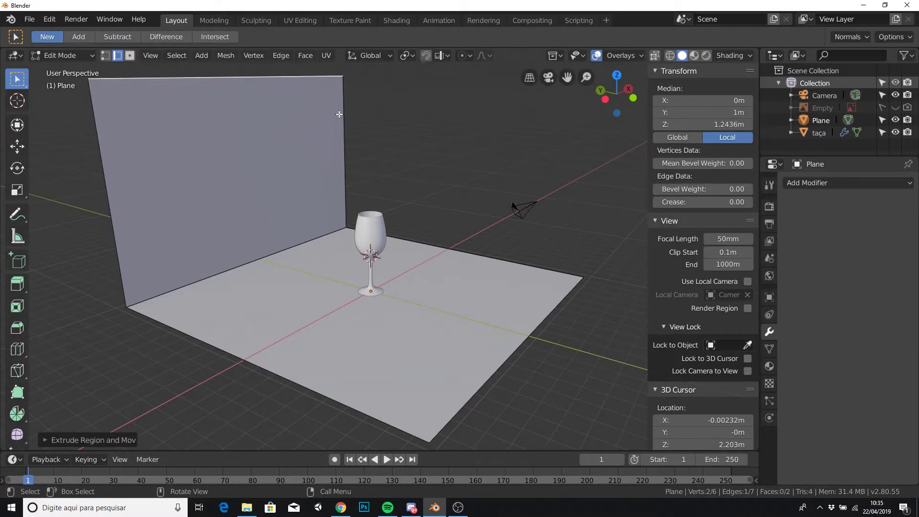
{"action": "left_click", "coordinate": [301, 243]}
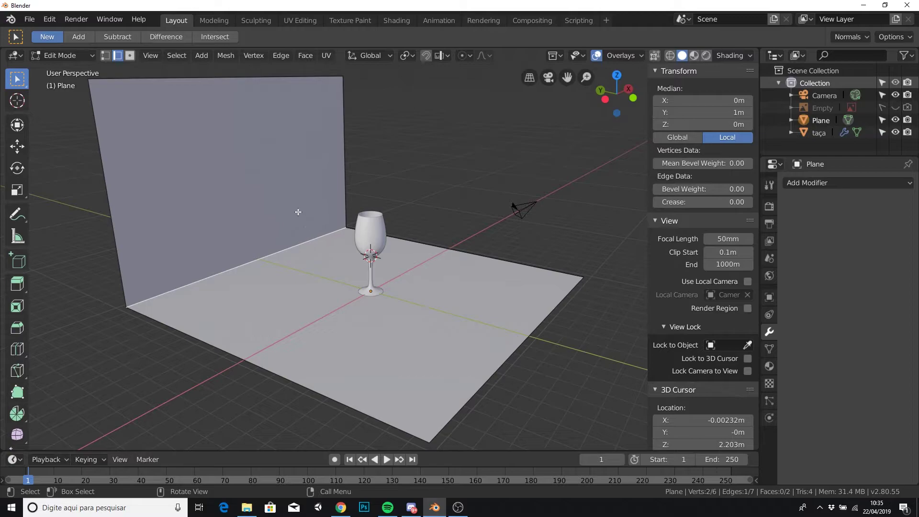
{"action": "left_click", "coordinate": [281, 56]}
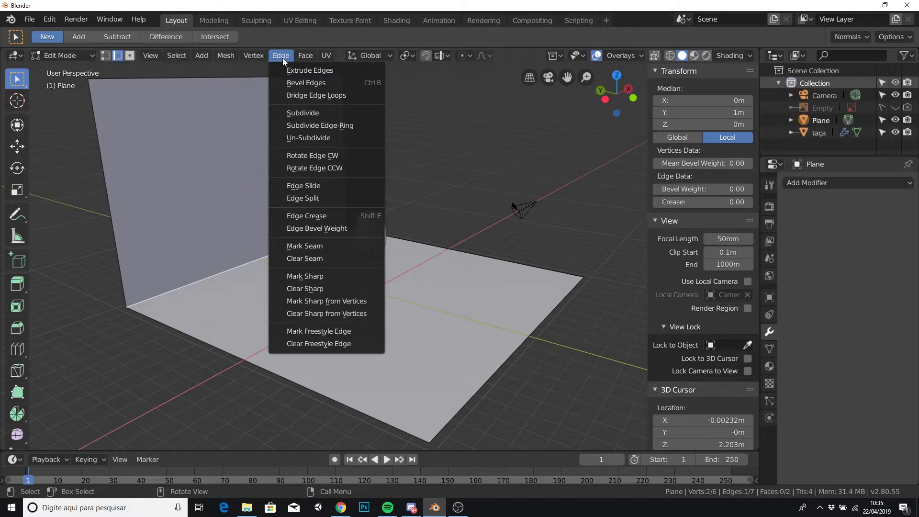
Bevel the floor-wall edge with 0.285 m width and 8 segments, then return to Object Mode.
{"action": "left_click", "coordinate": [324, 82]}
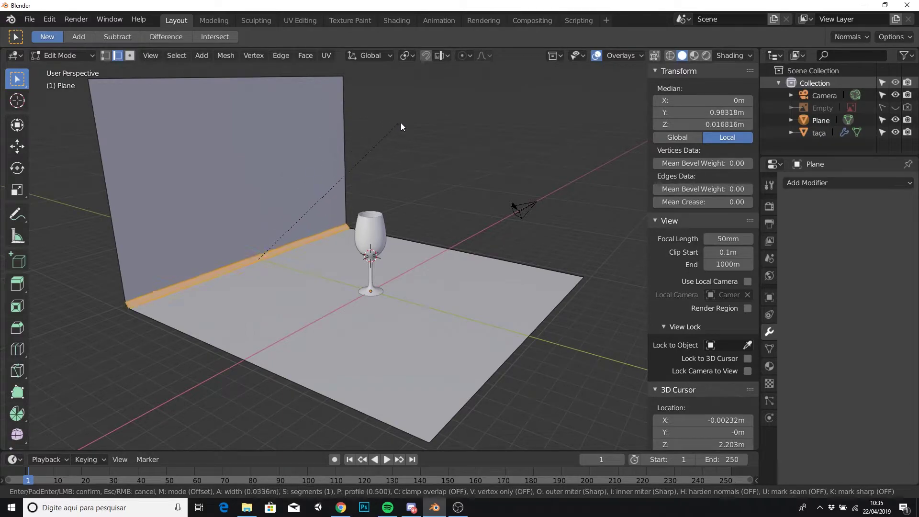
{"action": "left_click", "coordinate": [443, 120]}
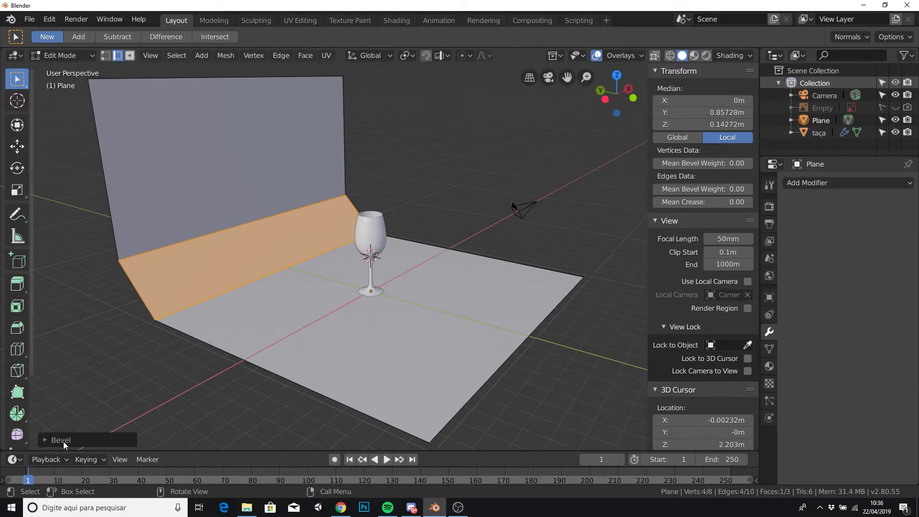
{"action": "left_click", "coordinate": [45, 438]}
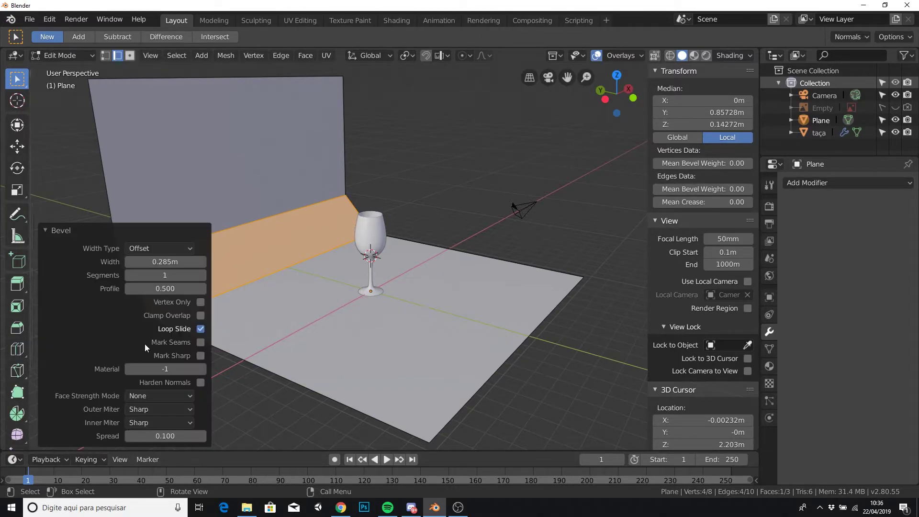
{"action": "left_click", "coordinate": [202, 276]}
{"action": "left_click", "coordinate": [202, 275]}
{"action": "left_click", "coordinate": [202, 275]}
{"action": "left_click", "coordinate": [203, 276]}
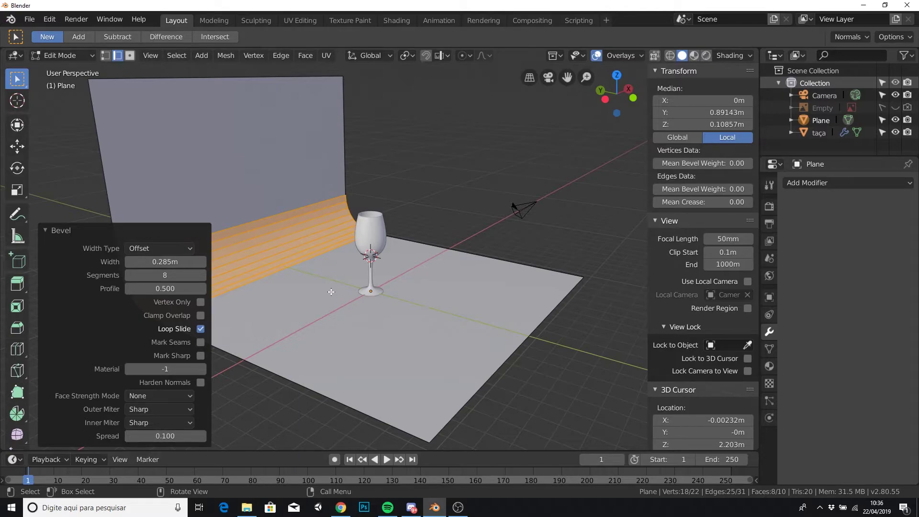
{"action": "key", "text": "Tab"}
{"action": "mouse_move", "coordinate": [331, 292]}
{"action": "middle_mouse_down"}
{"action": "mouse_move", "coordinate": [318, 277]}
{"action": "mouse_move", "coordinate": [280, 295]}
{"action": "mouse_move", "coordinate": [295, 290]}
{"action": "middle_mouse_up"}
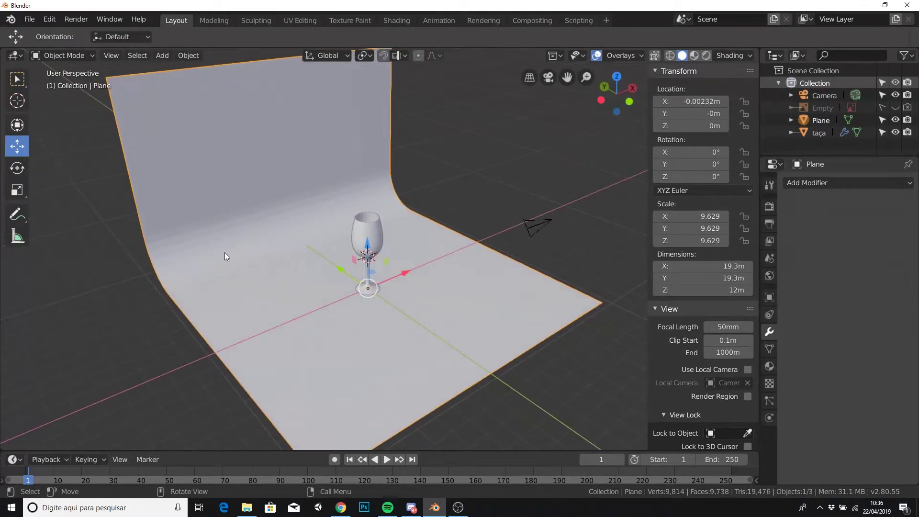
Shade the backdrop smooth and raise the glass 0.0971 m to Z 2.3005 m.
{"action": "mouse_move", "coordinate": [225, 254]}
{"action": "middle_mouse_down"}
{"action": "mouse_move", "coordinate": [210, 252]}
{"action": "mouse_move", "coordinate": [233, 248]}
{"action": "middle_mouse_up"}
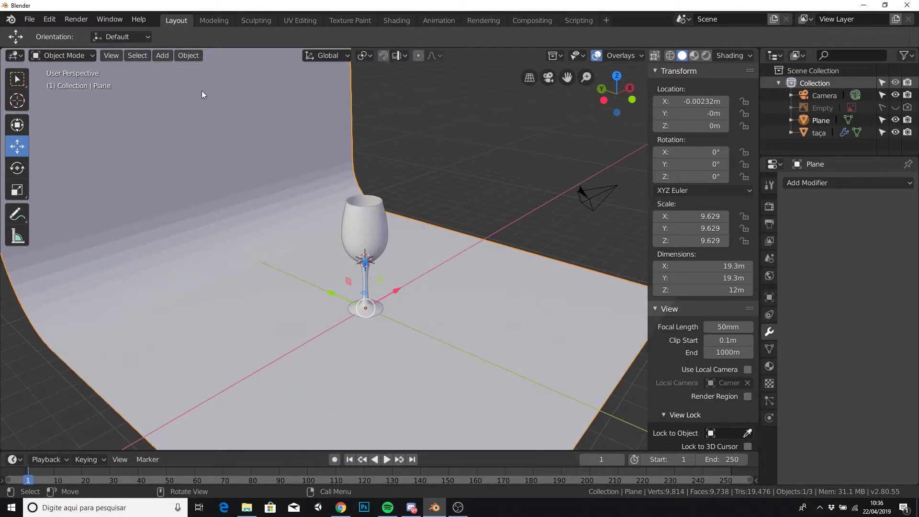
{"action": "left_click", "coordinate": [191, 55]}
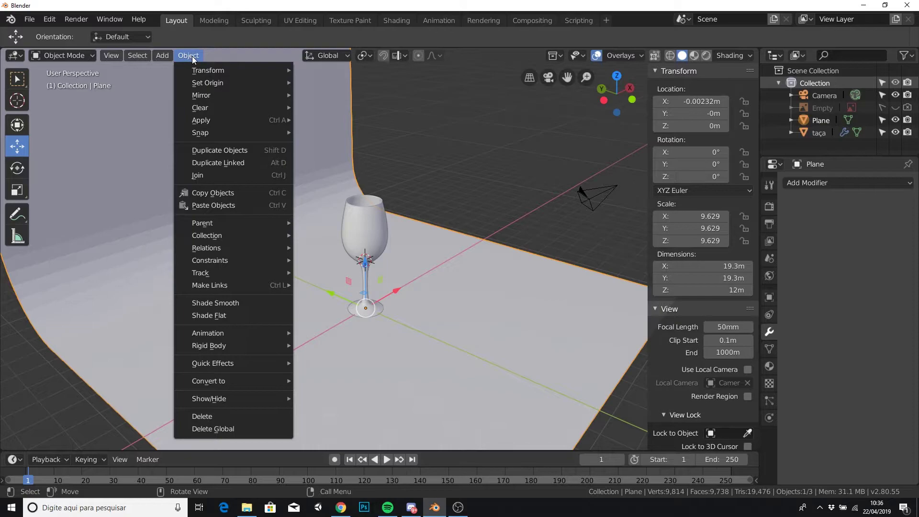
{"action": "left_click", "coordinate": [229, 303]}
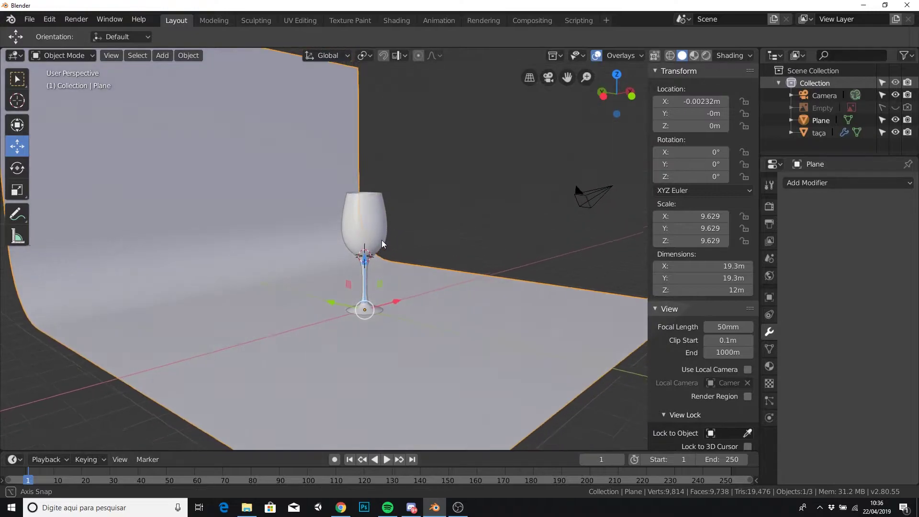
{"action": "left_click", "coordinate": [381, 240]}
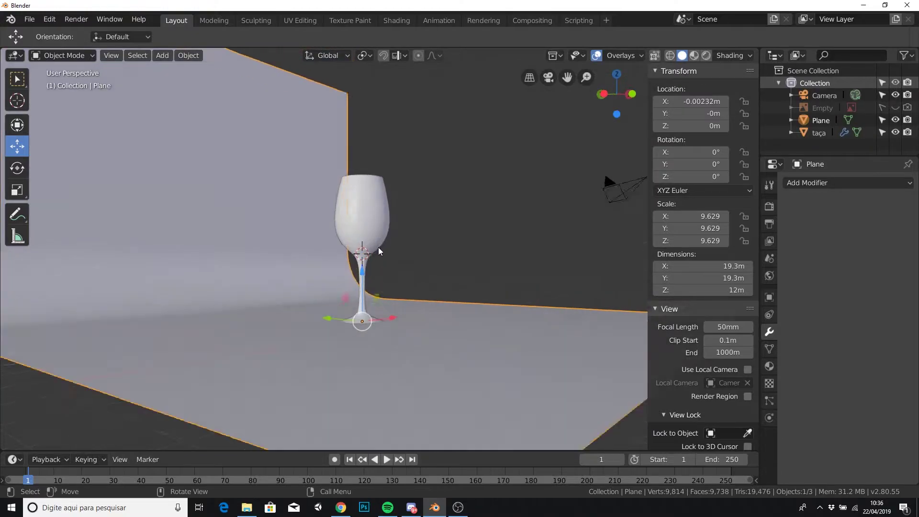
{"action": "scroll", "coordinate": [378, 247], "scroll_direction": "up", "scroll_amount": 5}
{"action": "middle_click_drag", "start_coordinate": [365, 261], "coordinate": [349, 280]}
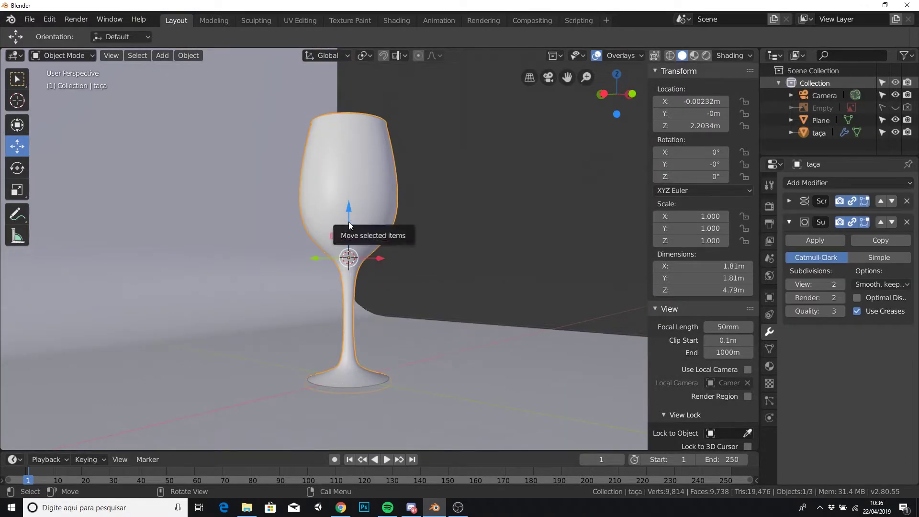
{"action": "left_click_drag", "start_coordinate": [349, 219], "coordinate": [352, 213]}
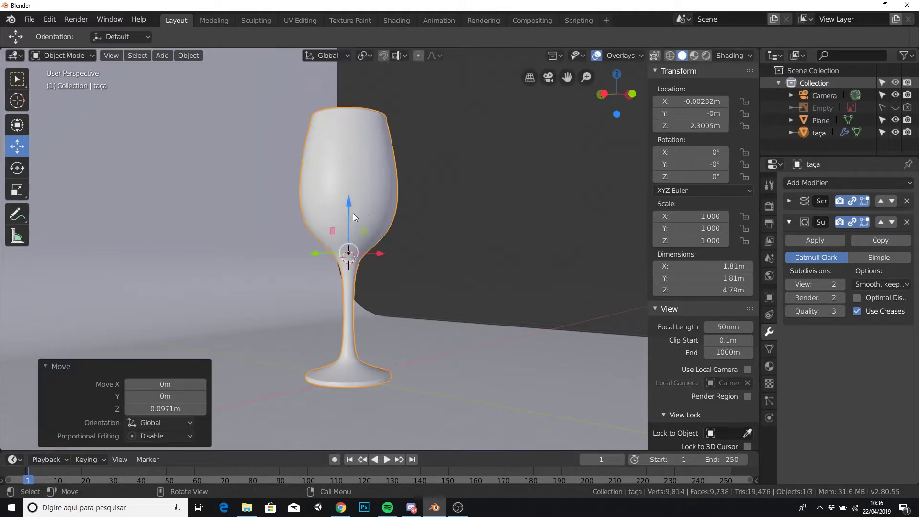
Move the camera back to X 4.1405 m, Y -14.143 m in top view, and set wireframe shading.
{"action": "scroll", "coordinate": [377, 245], "scroll_direction": "down", "scroll_amount": 6}
{"action": "mouse_move", "coordinate": [377, 245]}
{"action": "middle_mouse_down"}
{"action": "mouse_move", "coordinate": [389, 277]}
{"action": "mouse_move", "coordinate": [511, 279]}
{"action": "mouse_move", "coordinate": [510, 228]}
{"action": "mouse_move", "coordinate": [473, 252]}
{"action": "mouse_move", "coordinate": [441, 242]}
{"action": "mouse_move", "coordinate": [454, 232]}
{"action": "mouse_move", "coordinate": [472, 243]}
{"action": "middle_mouse_up"}
{"action": "left_click", "coordinate": [493, 228]}
{"action": "scroll", "coordinate": [472, 243], "scroll_direction": "up", "scroll_amount": 2}
{"action": "scroll", "coordinate": [475, 236], "scroll_direction": "down", "scroll_amount": 2}
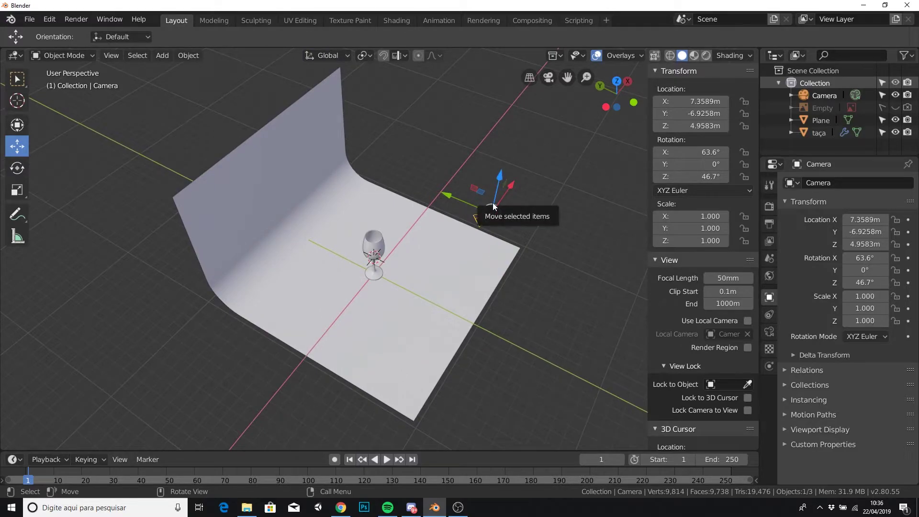
{"action": "key", "text": "KP_7"}
{"action": "scroll", "coordinate": [481, 207], "scroll_direction": "down", "scroll_amount": 1}
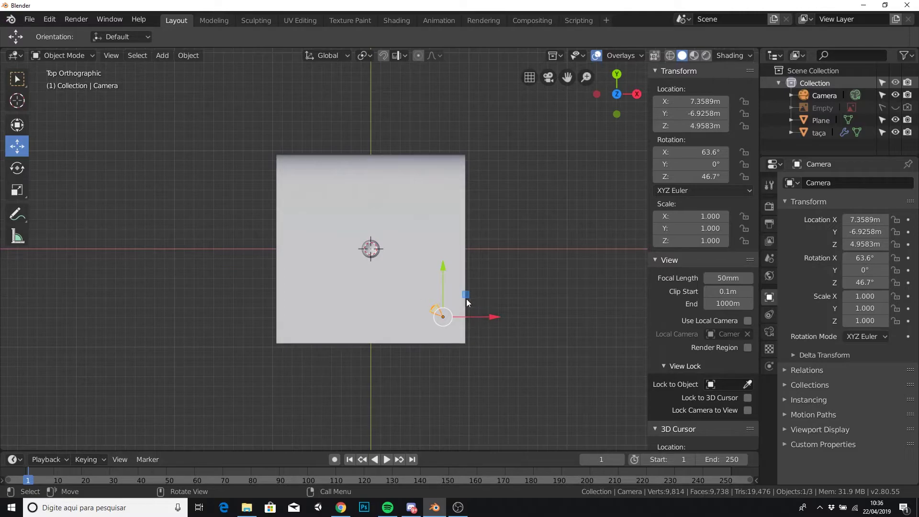
{"action": "left_click_drag", "start_coordinate": [477, 291], "coordinate": [446, 361]}
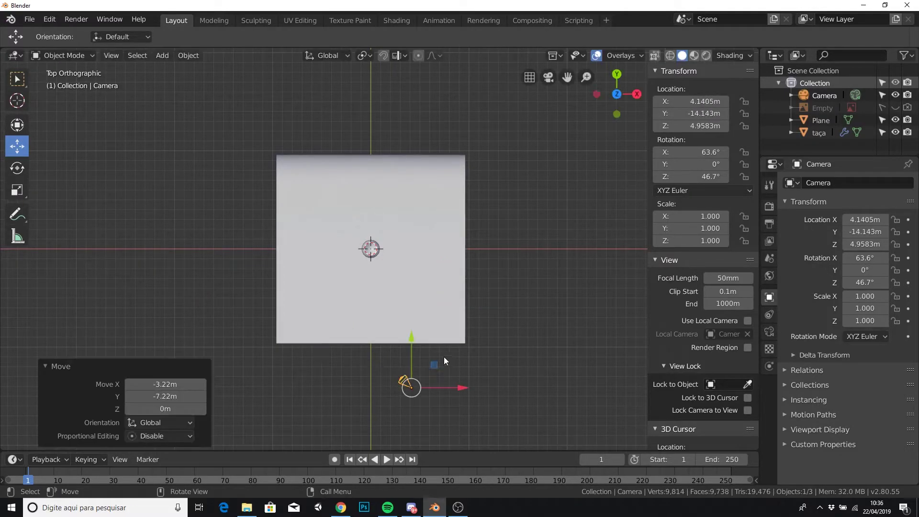
{"action": "left_click", "coordinate": [670, 55]}
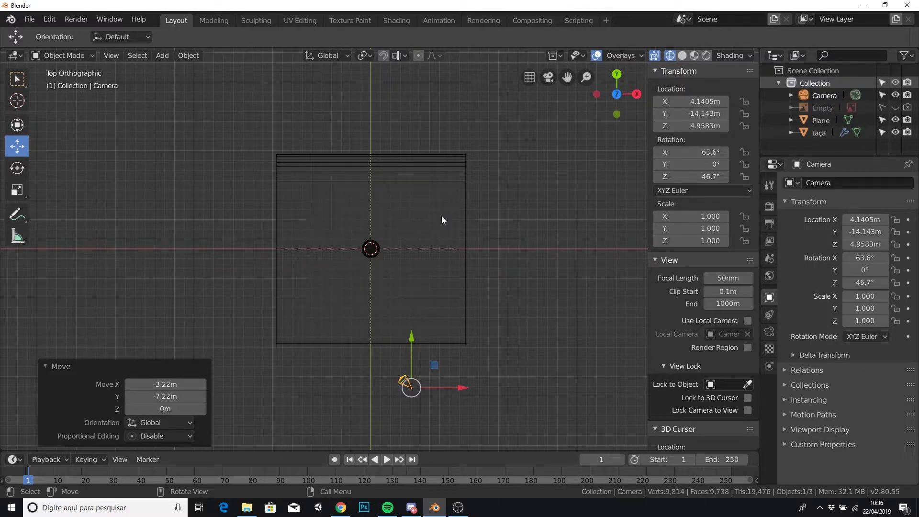
Add an Arrows empty at the 3D cursor with a display size of 2 m.
{"action": "left_click", "coordinate": [162, 56]}
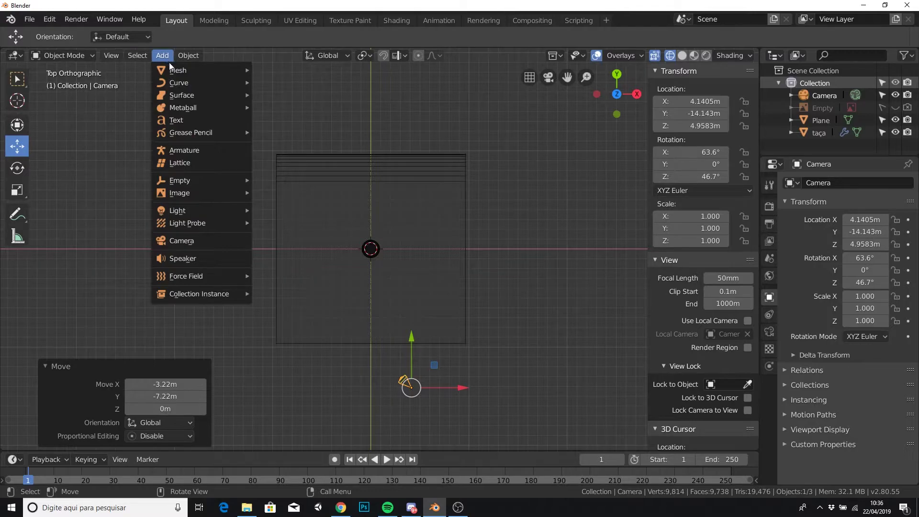
{"action": "mouse_move", "coordinate": [181, 180]}
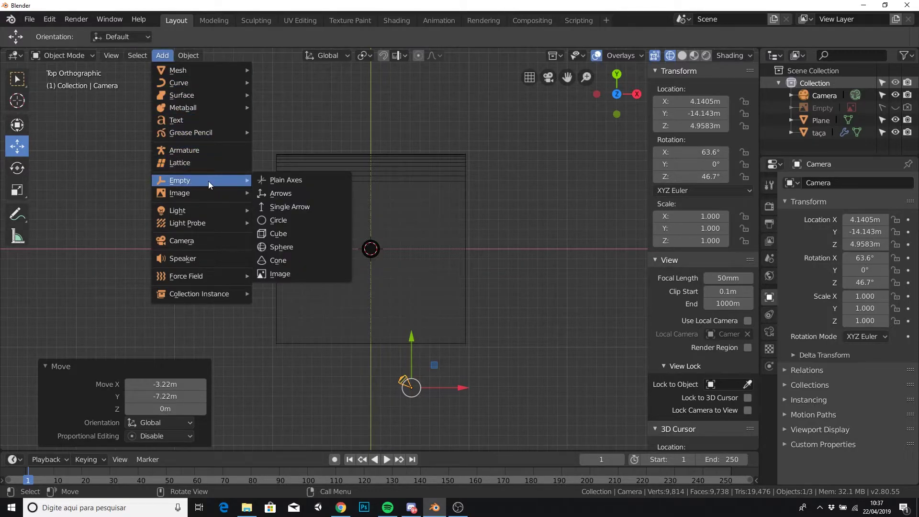
{"action": "left_click", "coordinate": [288, 193]}
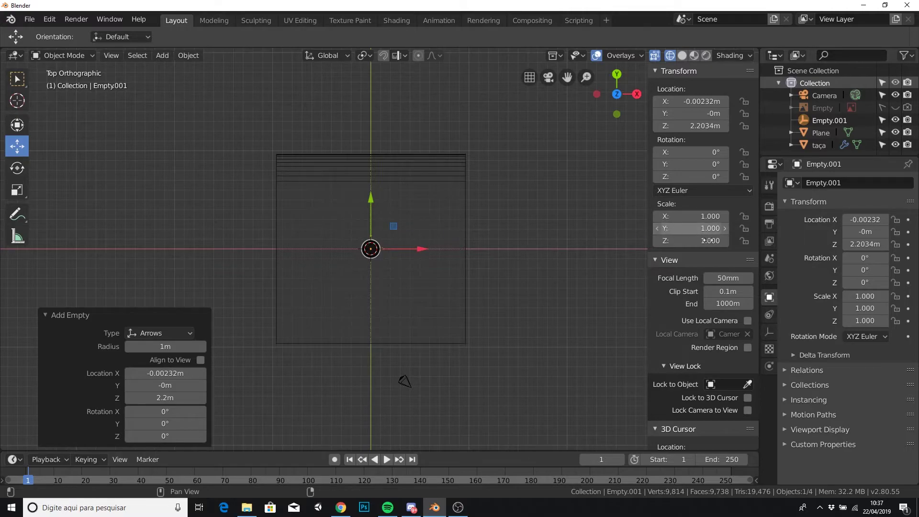
{"action": "left_click", "coordinate": [771, 332]}
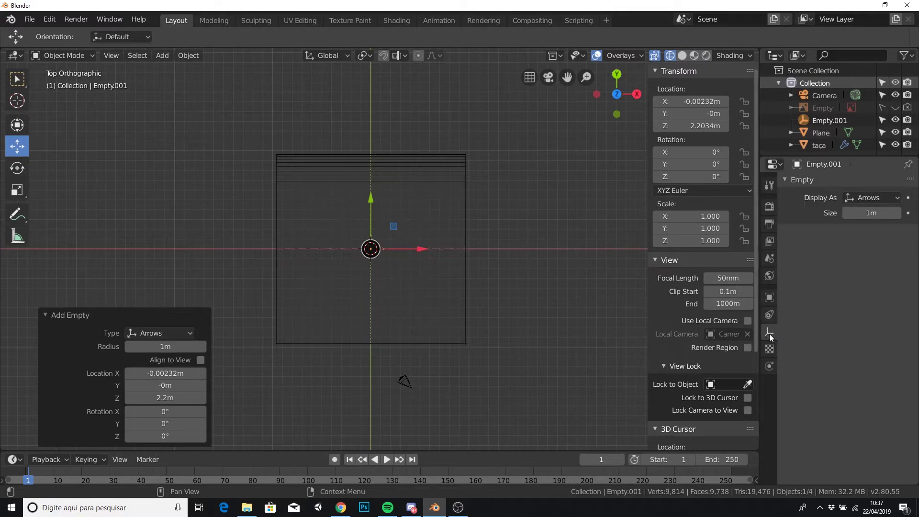
{"action": "left_click", "coordinate": [860, 213]}
{"action": "type", "text": "2"}
{"action": "key", "text": "Return"}
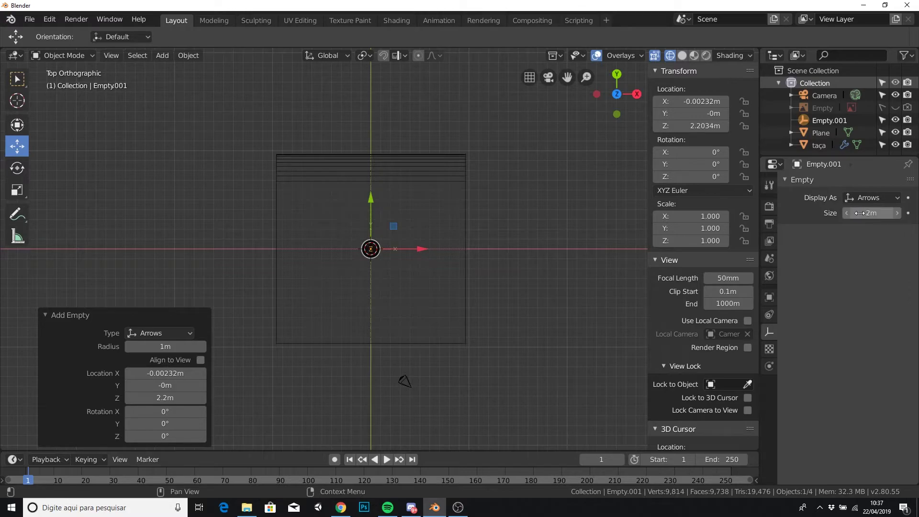
Move the empty beside the wine glass, then select the camera.
{"action": "key", "text": "g"}
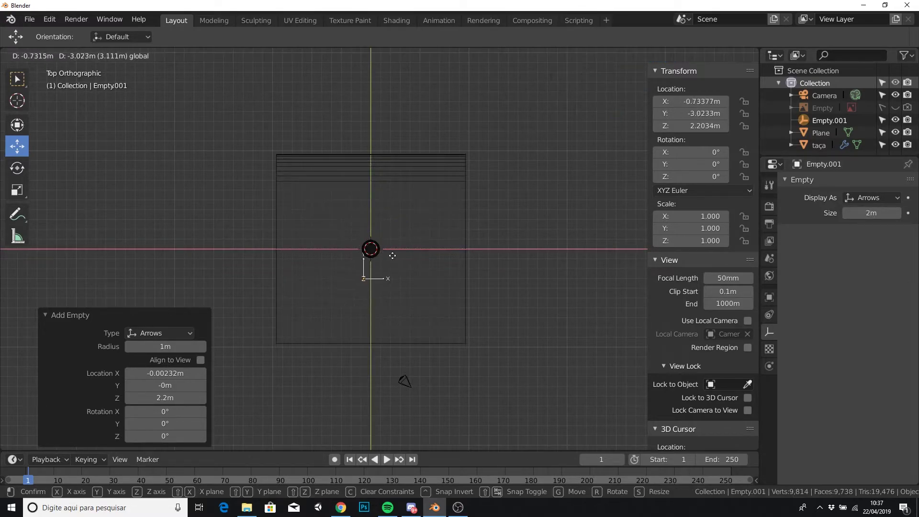
{"action": "left_click", "coordinate": [392, 256]}
{"action": "mouse_move", "coordinate": [438, 341]}
{"action": "middle_mouse_down"}
{"action": "mouse_move", "coordinate": [483, 268]}
{"action": "mouse_move", "coordinate": [473, 253]}
{"action": "middle_mouse_up"}
{"action": "mouse_move", "coordinate": [530, 234]}
{"action": "middle_mouse_down"}
{"action": "mouse_move", "coordinate": [433, 221]}
{"action": "mouse_move", "coordinate": [375, 227]}
{"action": "middle_mouse_up"}
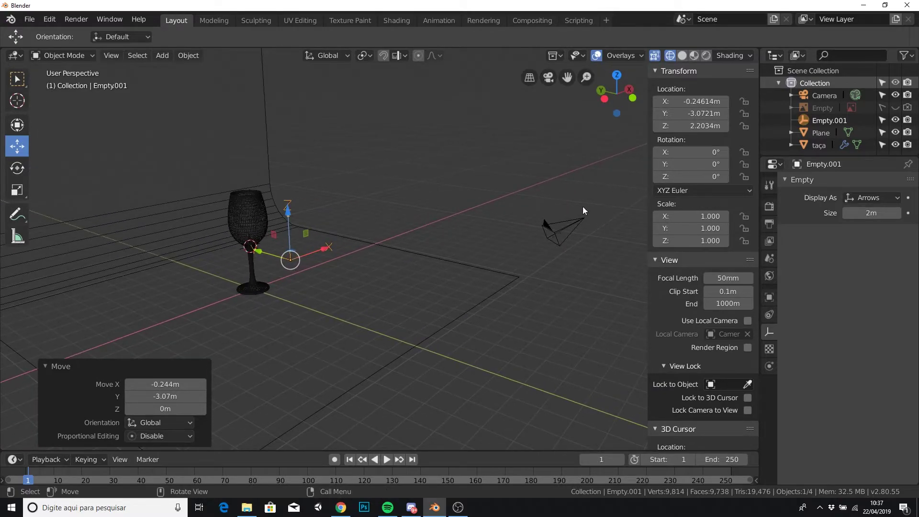
{"action": "left_click", "coordinate": [569, 224]}
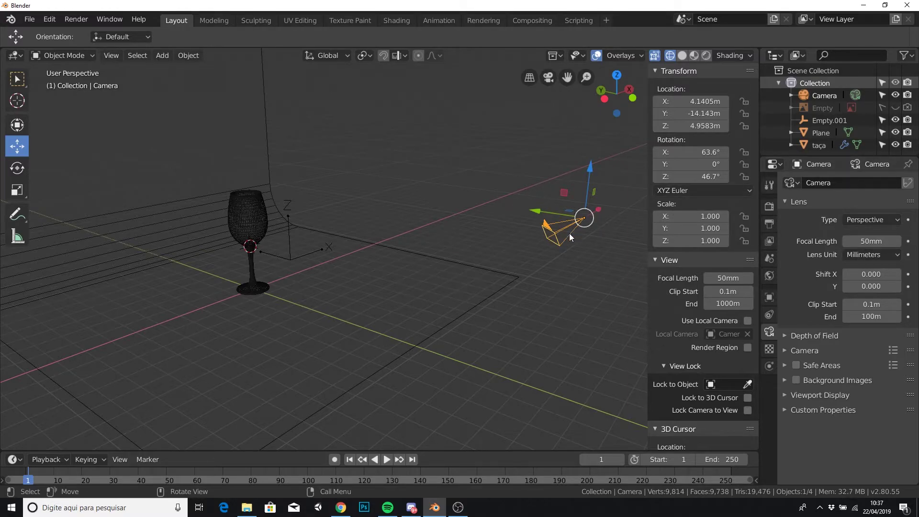
Add a Track To constraint to the camera with Empty.001 as its target.
{"action": "left_click", "coordinate": [769, 315]}
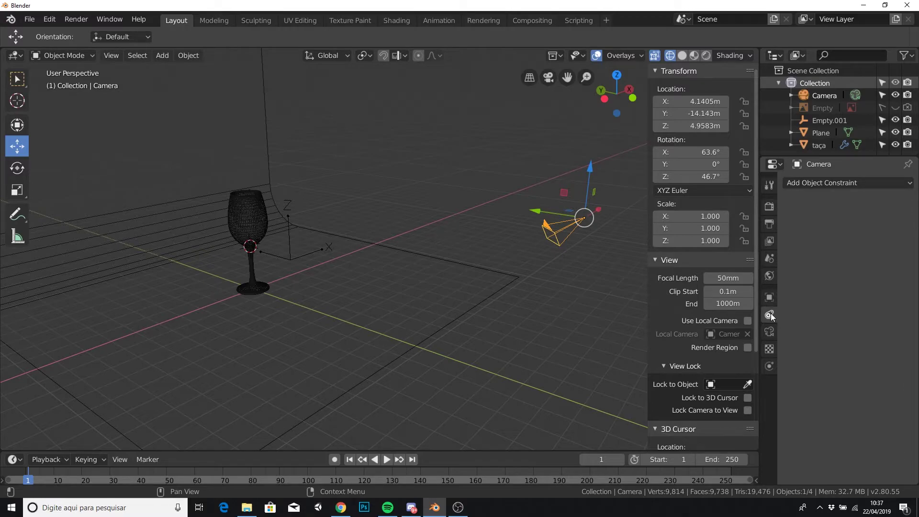
{"action": "left_click", "coordinate": [858, 182]}
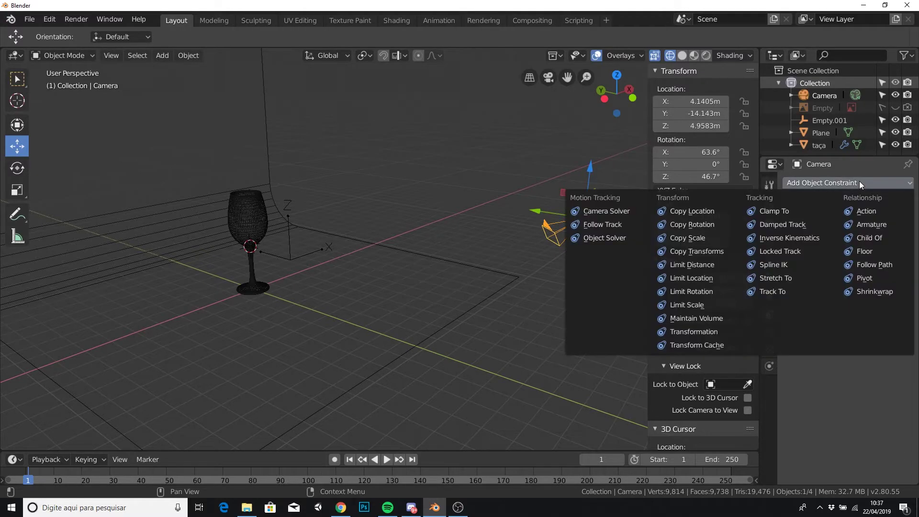
{"action": "left_click", "coordinate": [784, 291]}
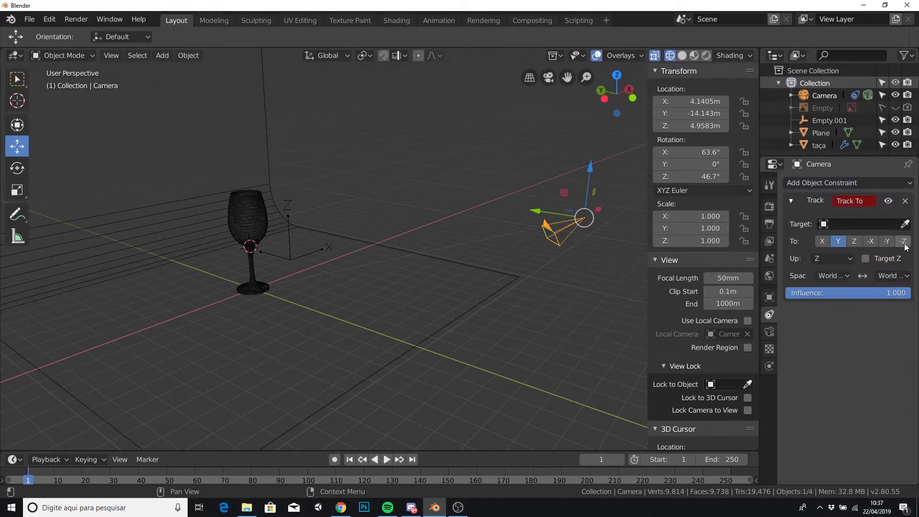
{"action": "left_click", "coordinate": [905, 224]}
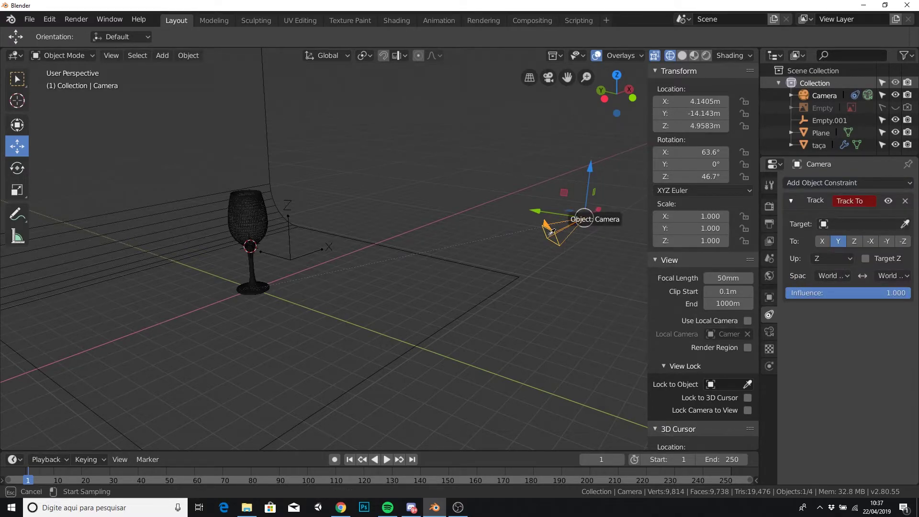
{"action": "left_click", "coordinate": [320, 247]}
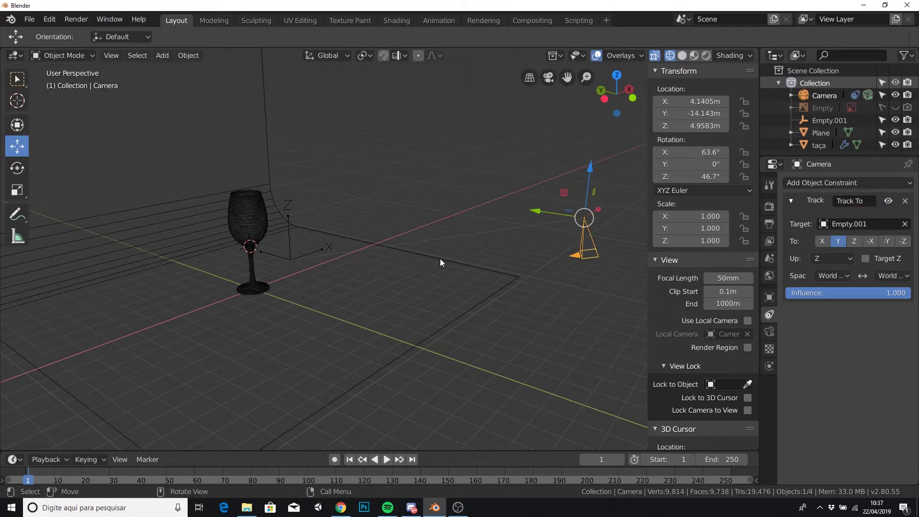
Set the Track To constraint to aim along -Z with Y as the up axis.
{"action": "middle_click_drag", "start_coordinate": [601, 233], "coordinate": [522, 234]}
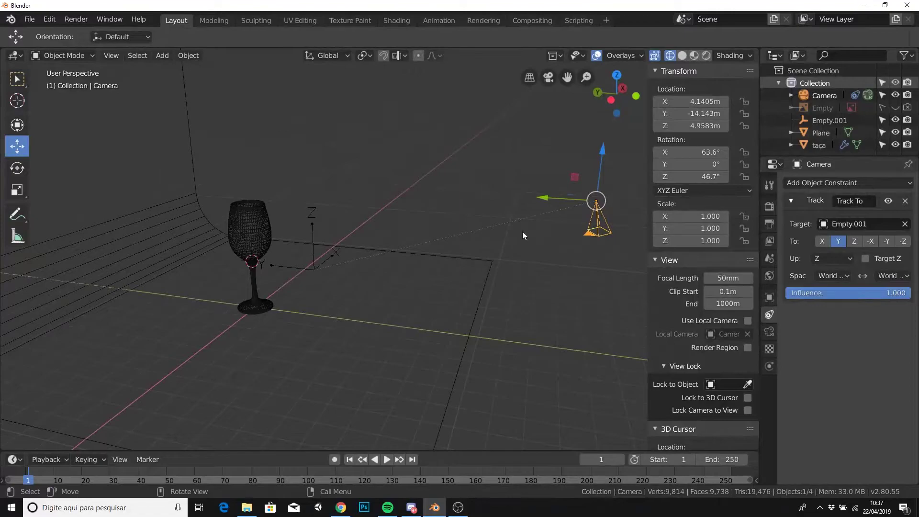
{"action": "left_click", "coordinate": [903, 241]}
{"action": "left_click", "coordinate": [836, 257]}
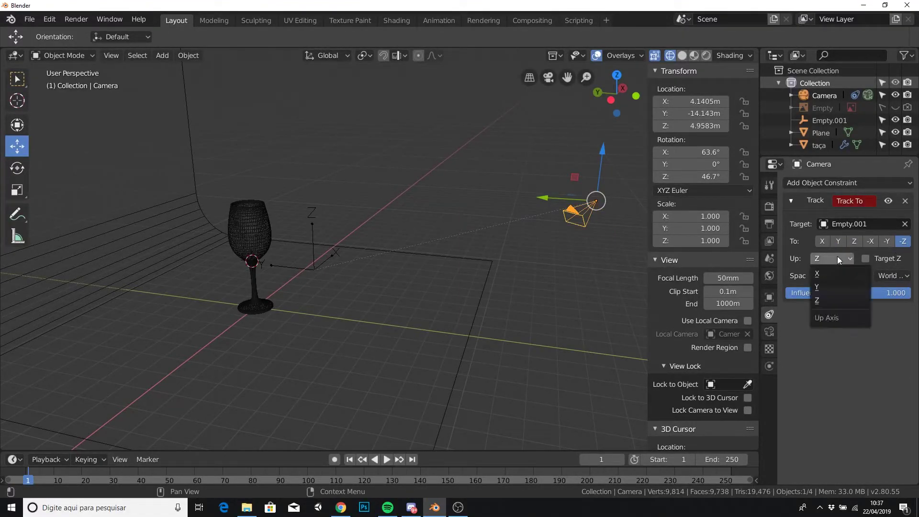
{"action": "left_click", "coordinate": [828, 284]}
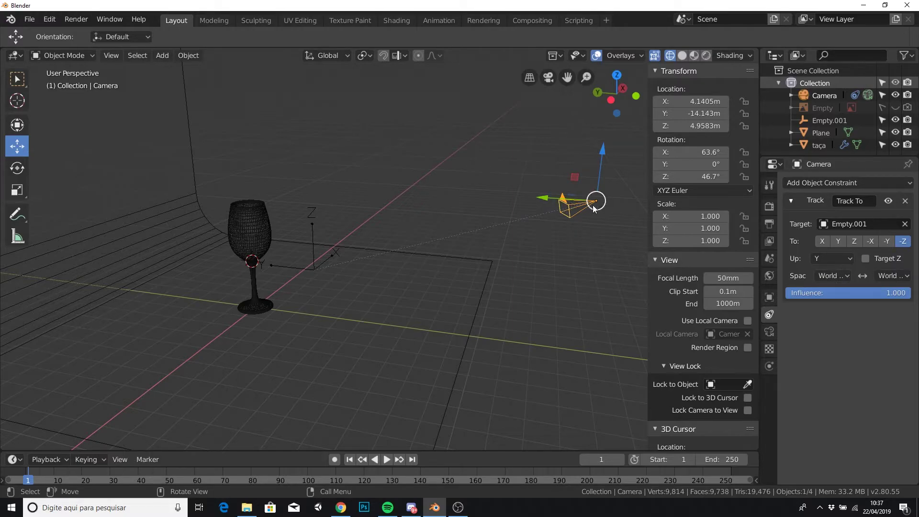
{"action": "mouse_move", "coordinate": [521, 243]}
{"action": "middle_mouse_down"}
{"action": "mouse_move", "coordinate": [442, 253]}
{"action": "mouse_move", "coordinate": [360, 154]}
{"action": "middle_mouse_up"}
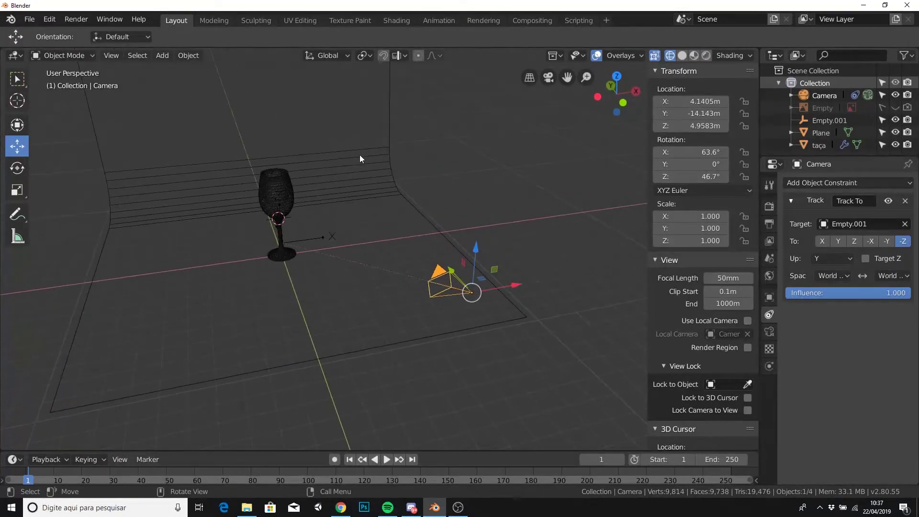
Switch the transform orientation to Local.
{"action": "left_click", "coordinate": [334, 56]}
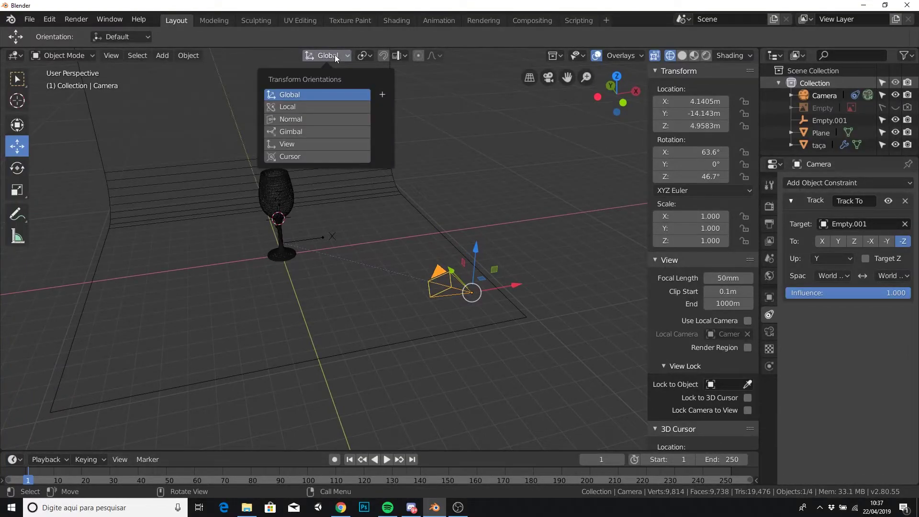
{"action": "left_click", "coordinate": [306, 106]}
{"action": "middle_click_drag", "start_coordinate": [476, 238], "coordinate": [516, 265]}
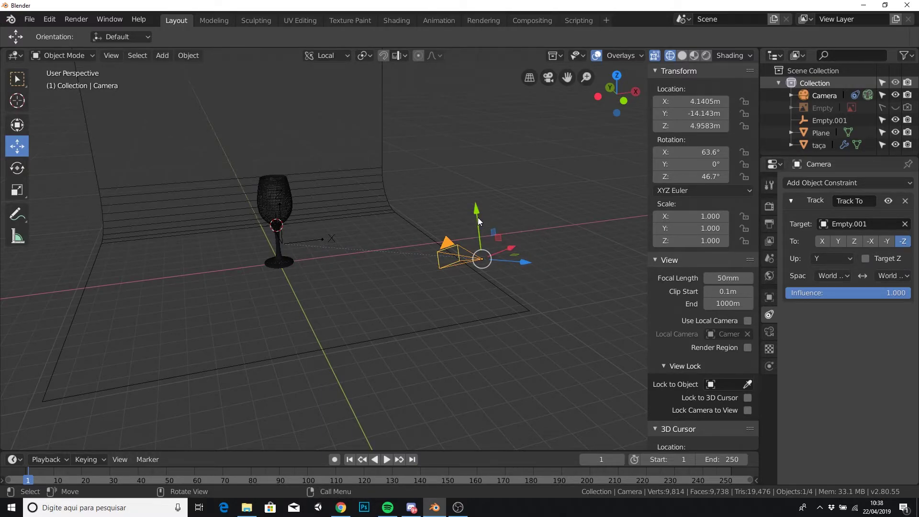
{"action": "mouse_move", "coordinate": [478, 223]}
{"action": "middle_mouse_down"}
{"action": "mouse_move", "coordinate": [452, 271]}
{"action": "mouse_move", "coordinate": [642, 174]}
{"action": "middle_mouse_up"}
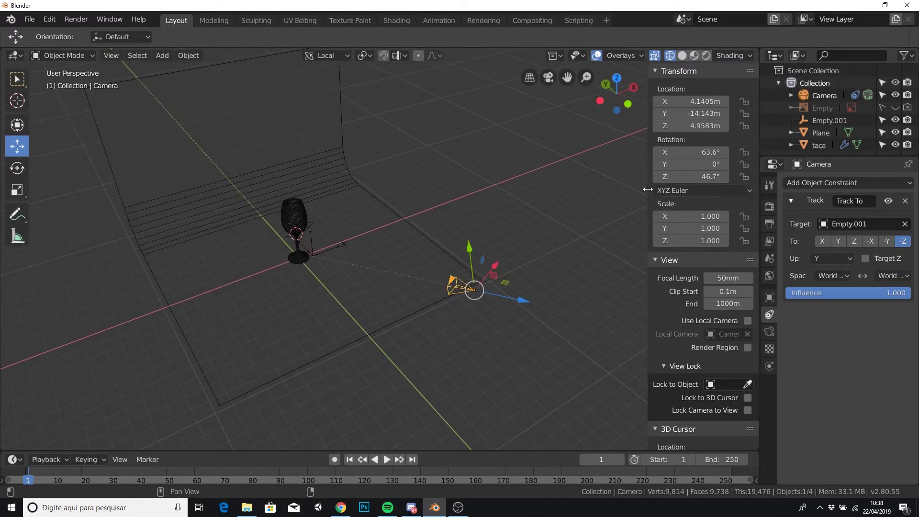
Narrow the sidebar, return to Solid shading, and split the 3D view into two side-by-side views.
{"action": "left_click_drag", "start_coordinate": [649, 187], "coordinate": [747, 188]}
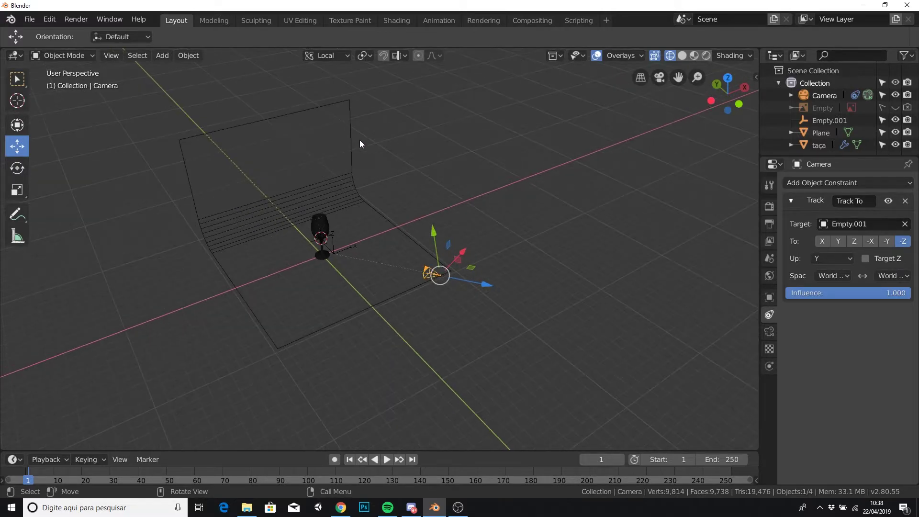
{"action": "left_click", "coordinate": [682, 55]}
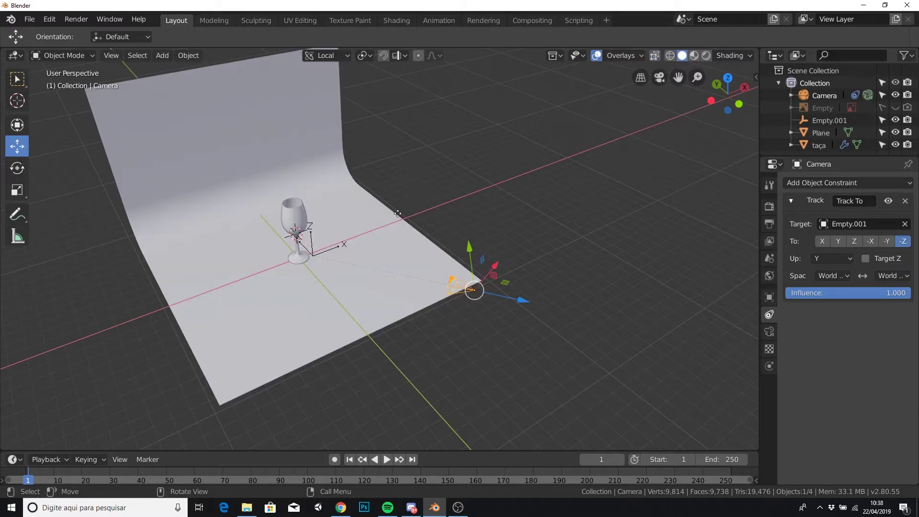
{"action": "left_click_drag", "start_coordinate": [722, 93], "coordinate": [696, 92]}
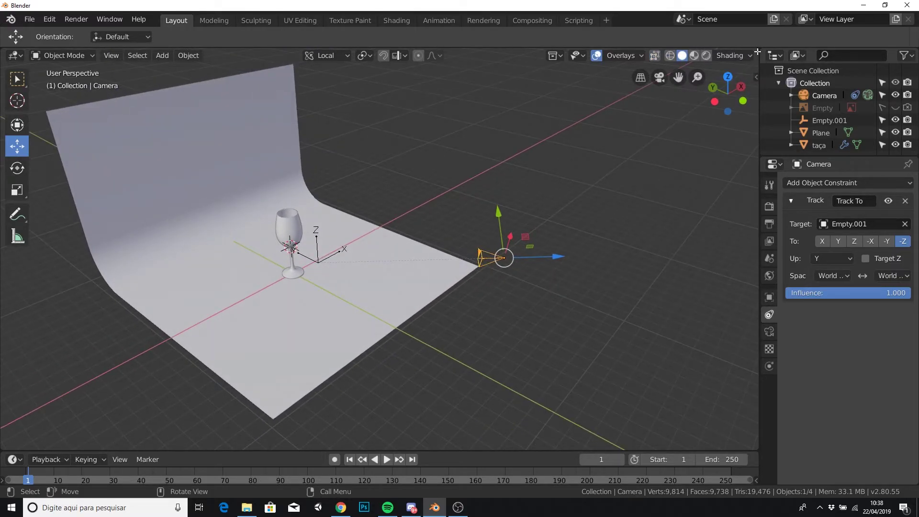
{"action": "left_click_drag", "start_coordinate": [757, 51], "coordinate": [476, 79]}
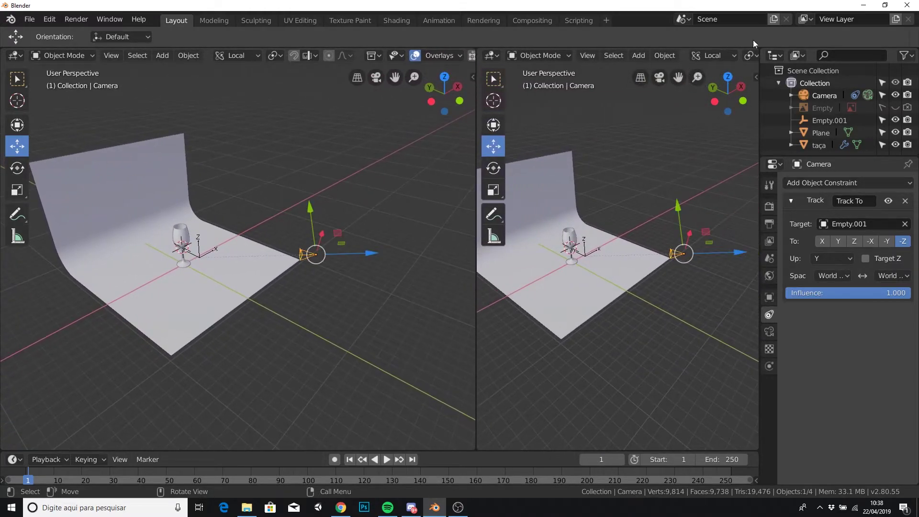
Show the camera view in a new upper-right view and shift the camera within its local XZ plane.
{"action": "left_click_drag", "start_coordinate": [755, 48], "coordinate": [619, 251]}
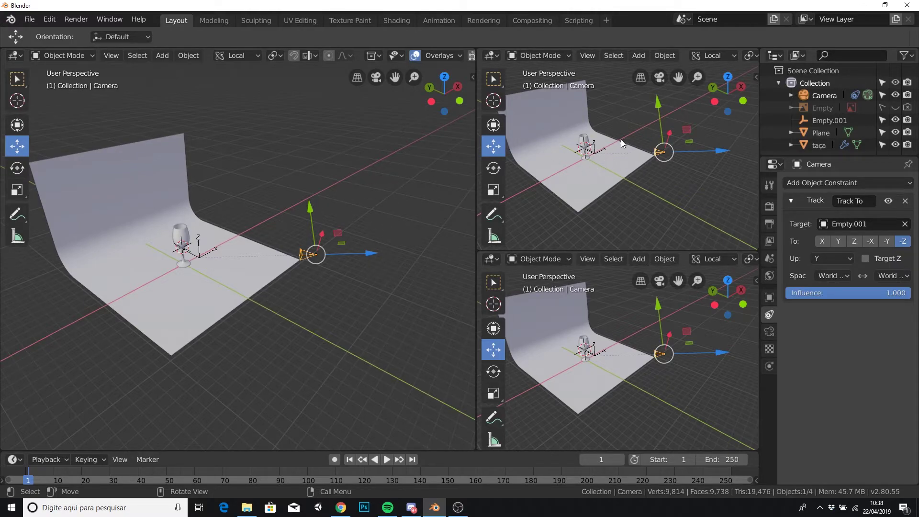
{"action": "key", "text": "KP_0"}
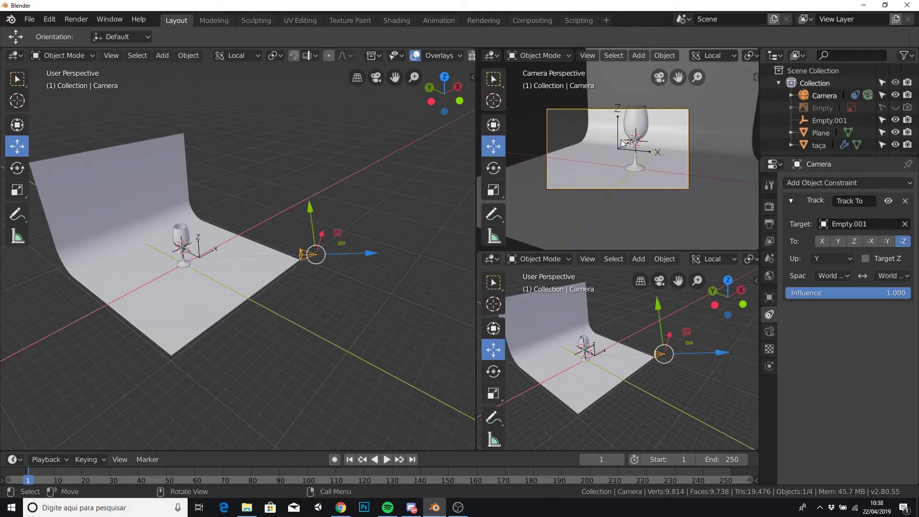
{"action": "scroll", "coordinate": [621, 142], "scroll_direction": "up", "scroll_amount": 1}
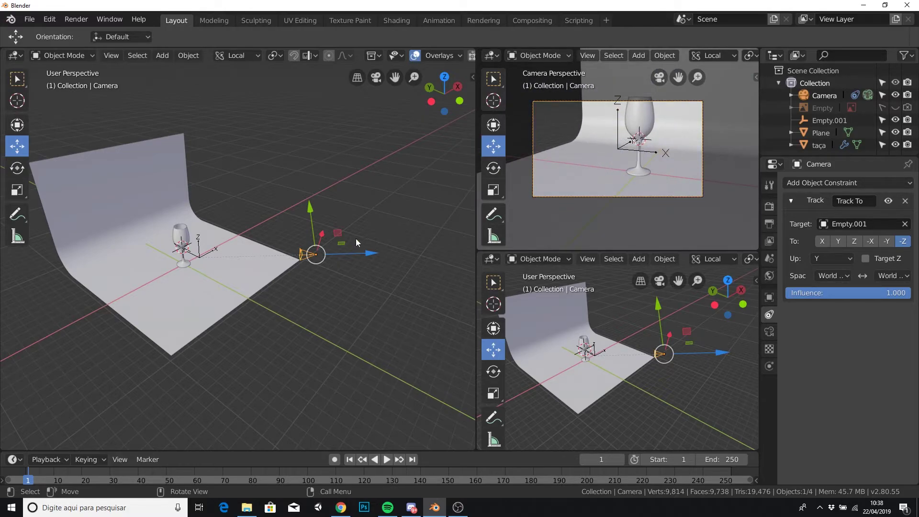
{"action": "mouse_move", "coordinate": [342, 242]}
{"action": "middle_mouse_down"}
{"action": "mouse_move", "coordinate": [340, 272]}
{"action": "mouse_move", "coordinate": [348, 274]}
{"action": "middle_mouse_up"}
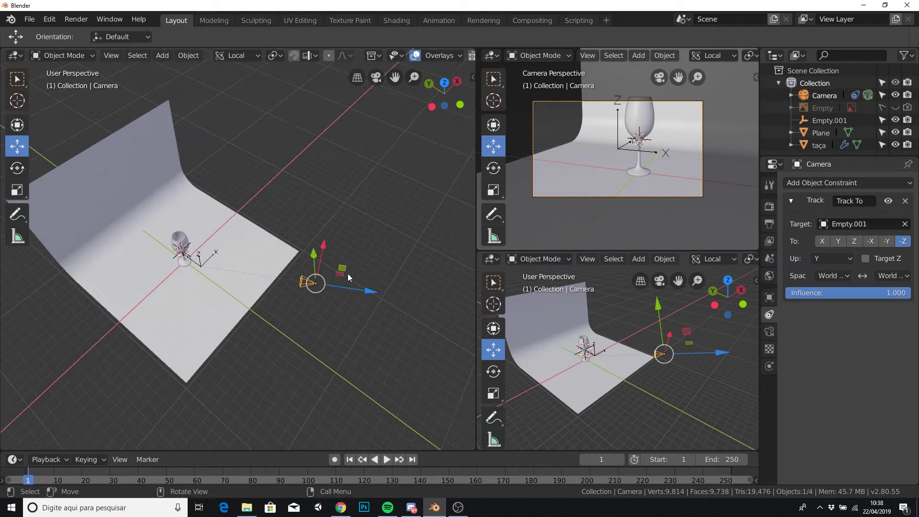
{"action": "key", "text": "g"}
{"action": "key", "text": "shift+y"}
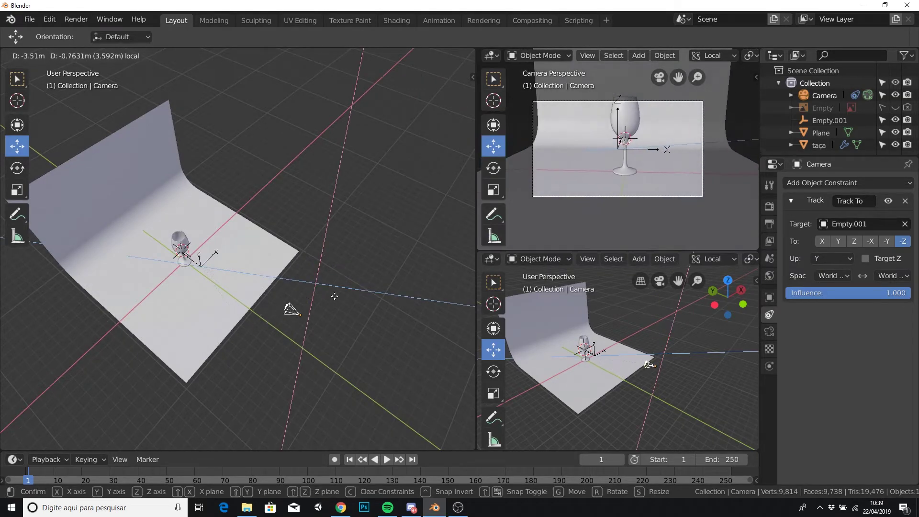
{"action": "left_click", "coordinate": [318, 300]}
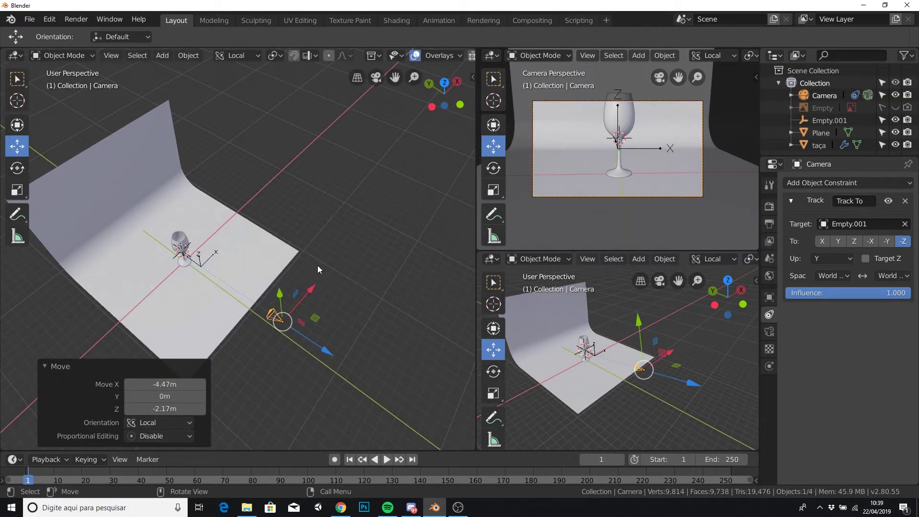
Move Empty.001 along its Y axis onto the wine glass.
{"action": "middle_click_drag", "start_coordinate": [220, 259], "coordinate": [291, 266]}
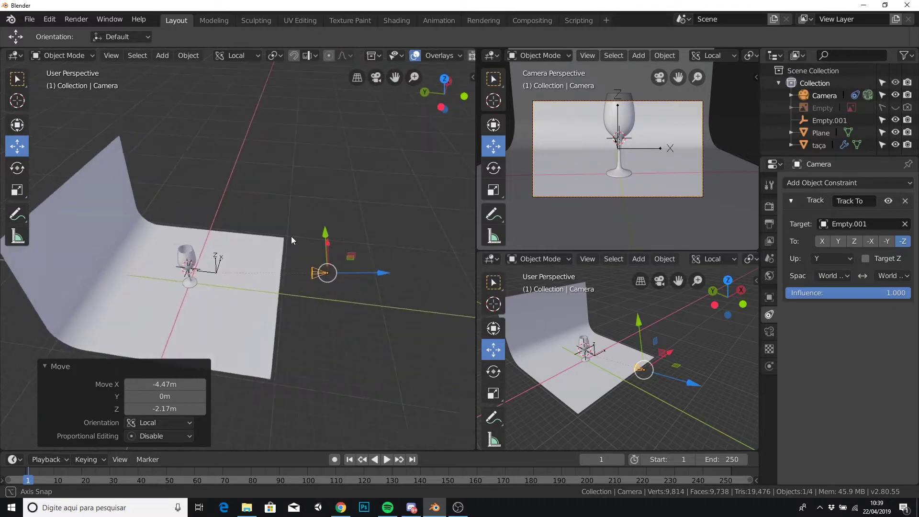
{"action": "left_click", "coordinate": [216, 263]}
{"action": "middle_click_drag", "start_coordinate": [260, 296], "coordinate": [271, 270]}
{"action": "scroll", "coordinate": [271, 270], "scroll_direction": "up", "scroll_amount": 3}
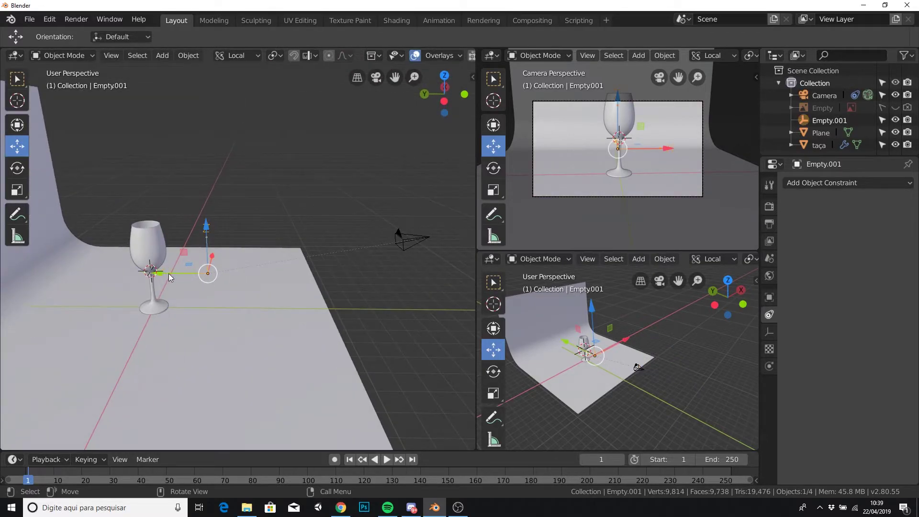
{"action": "left_click_drag", "start_coordinate": [168, 275], "coordinate": [111, 274]}
Move the camera nearer the glass so it sits centred in frame.
{"action": "left_click", "coordinate": [423, 243]}
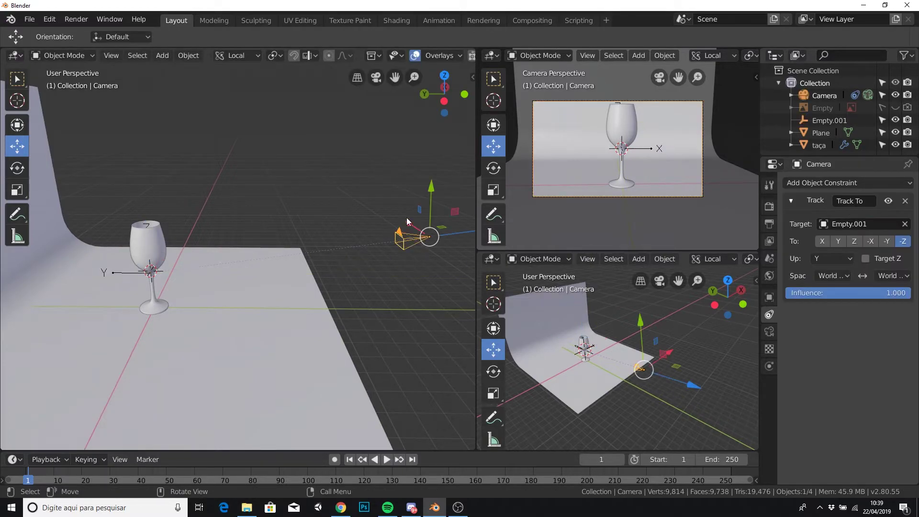
{"action": "scroll", "coordinate": [407, 217], "scroll_direction": "down", "scroll_amount": 3}
{"action": "middle_click_drag", "start_coordinate": [398, 228], "coordinate": [342, 305]}
{"action": "left_click_drag", "start_coordinate": [314, 330], "coordinate": [312, 326]}
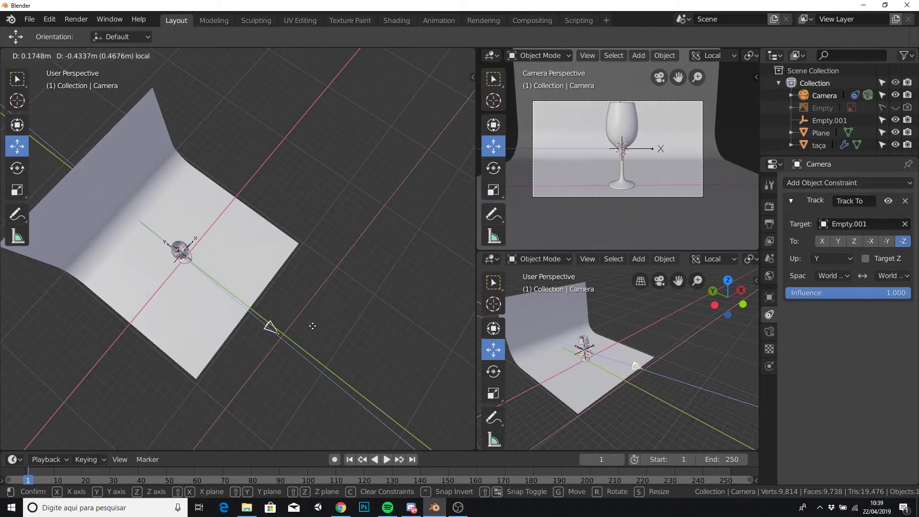
{"action": "left_click_drag", "start_coordinate": [312, 325], "coordinate": [321, 336]}
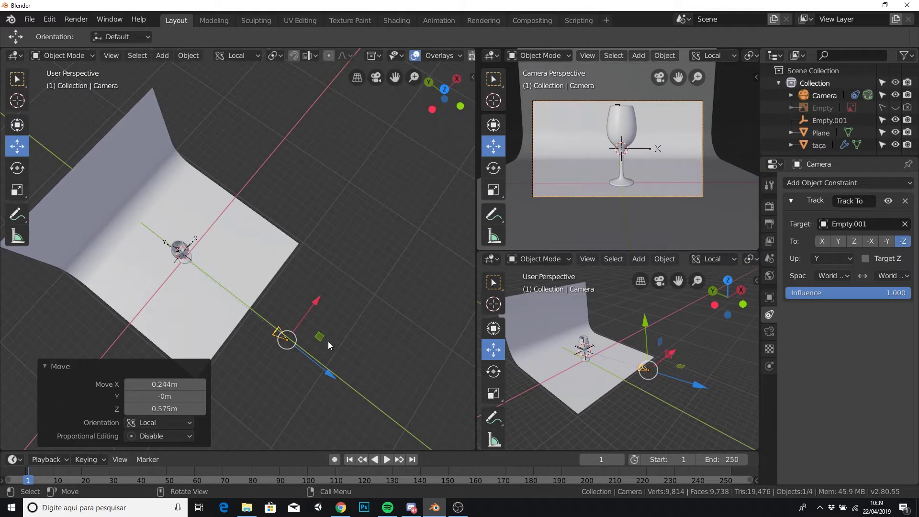
{"action": "middle_click_drag", "start_coordinate": [329, 341], "coordinate": [403, 265]}
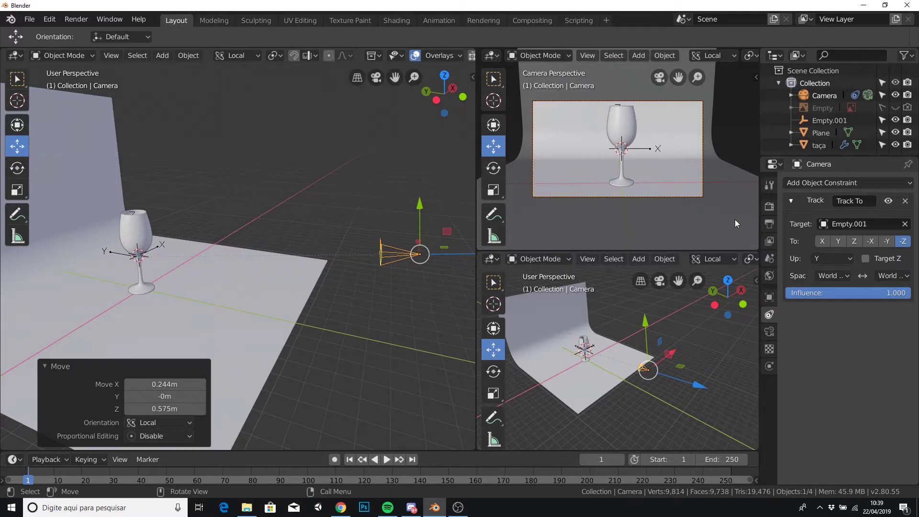
{"action": "left_click", "coordinate": [769, 206]}
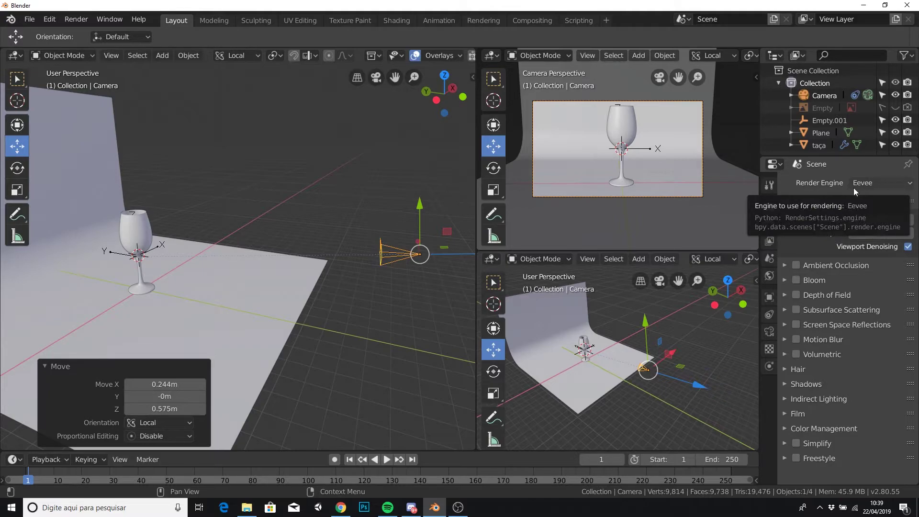
Set the render engine to Cycles with GPU Compute as the device.
{"action": "left_click", "coordinate": [882, 184]}
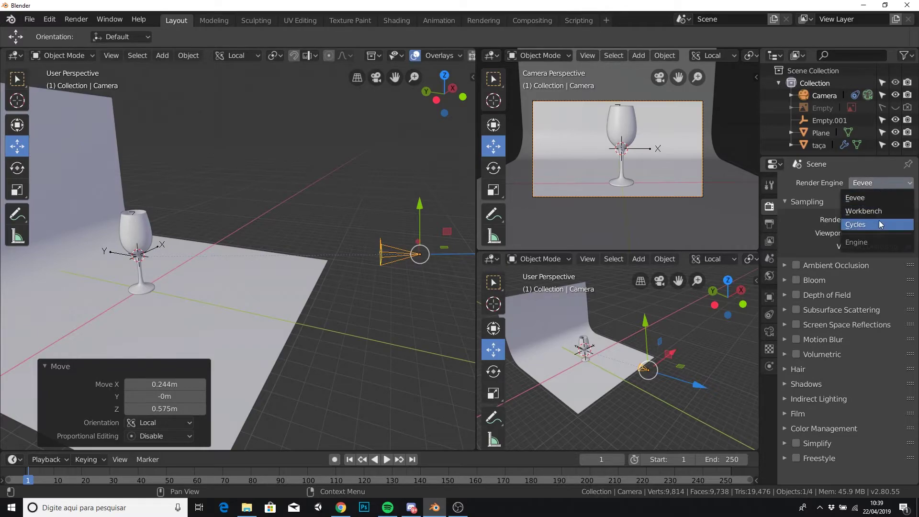
{"action": "left_click", "coordinate": [858, 224]}
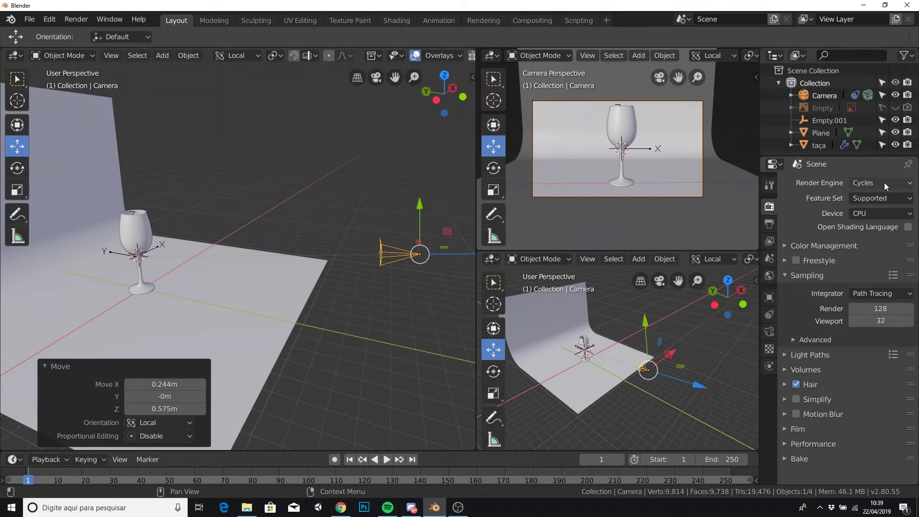
{"action": "left_click", "coordinate": [878, 210]}
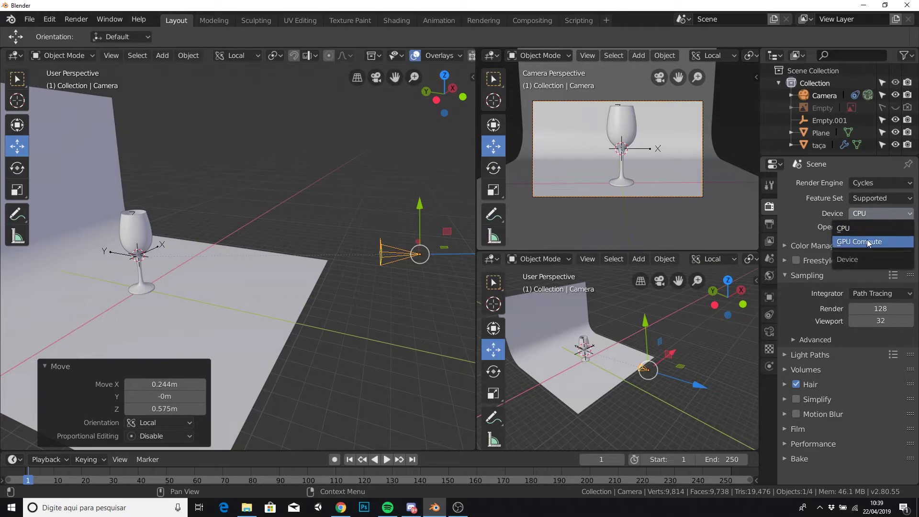
{"action": "left_click", "coordinate": [863, 242]}
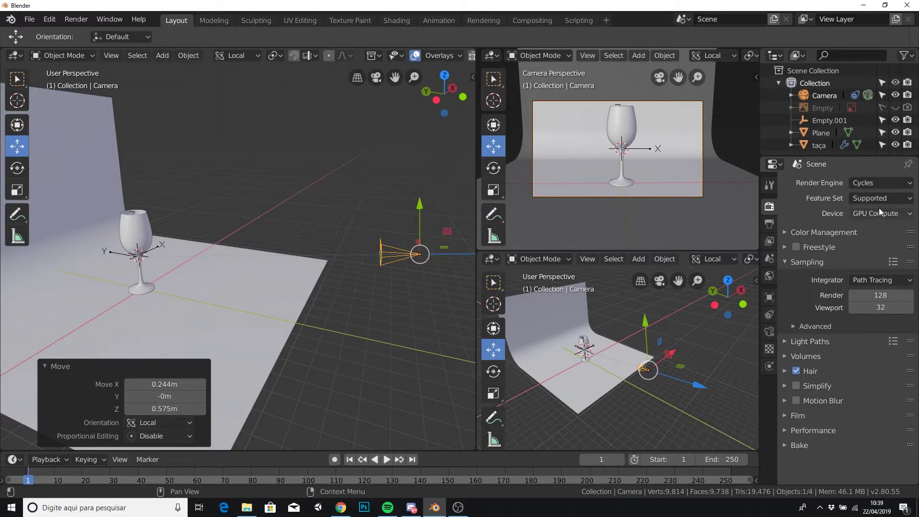
{"action": "left_click", "coordinate": [770, 224]}
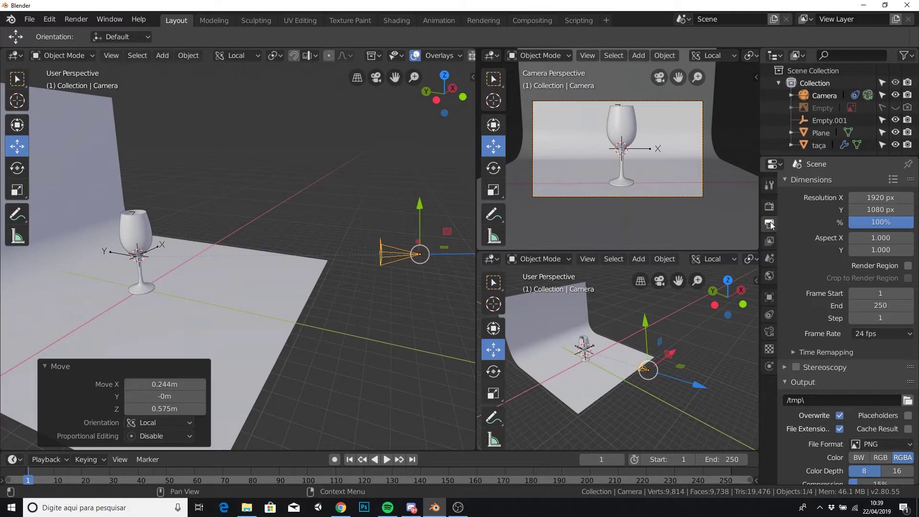
Set Resolution X to 1080 for a square 1080 × 1080 px render.
{"action": "left_click", "coordinate": [885, 199]}
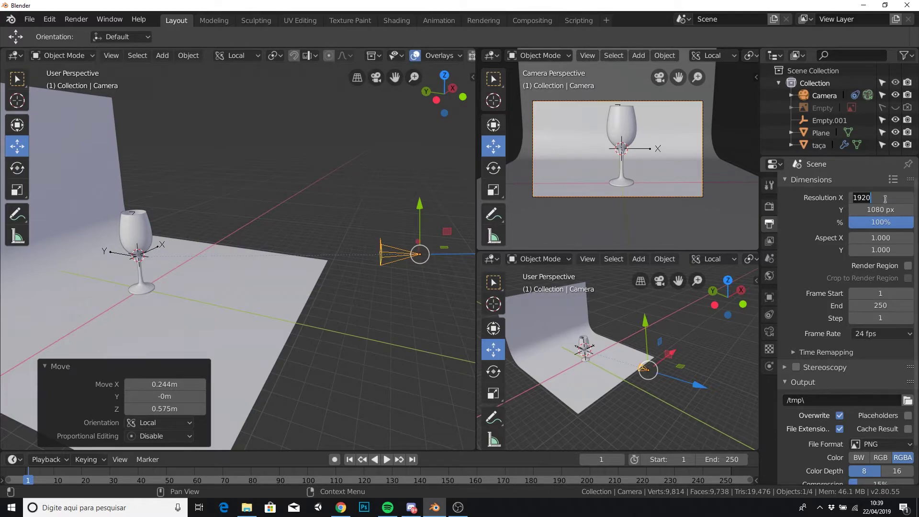
{"action": "type", "text": "1080"}
{"action": "key", "text": "Return"}
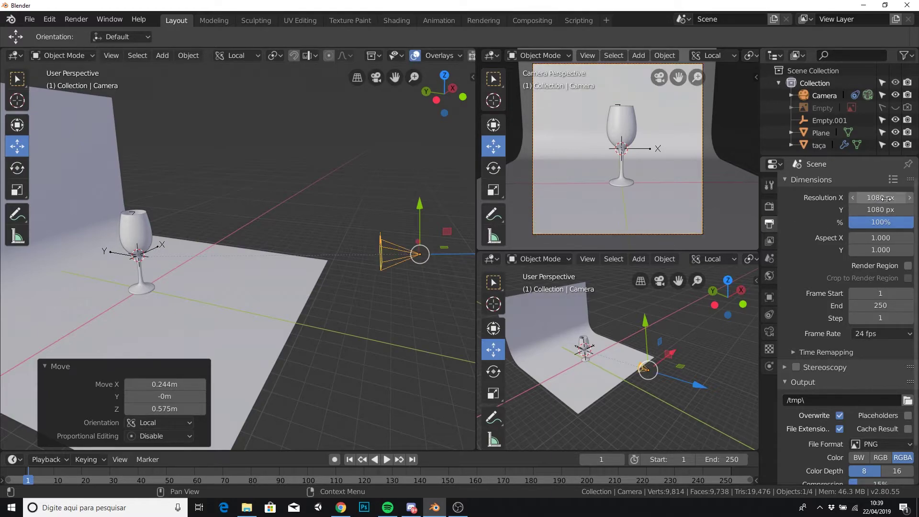
{"action": "scroll", "coordinate": [212, 197], "scroll_direction": "down", "scroll_amount": 1}
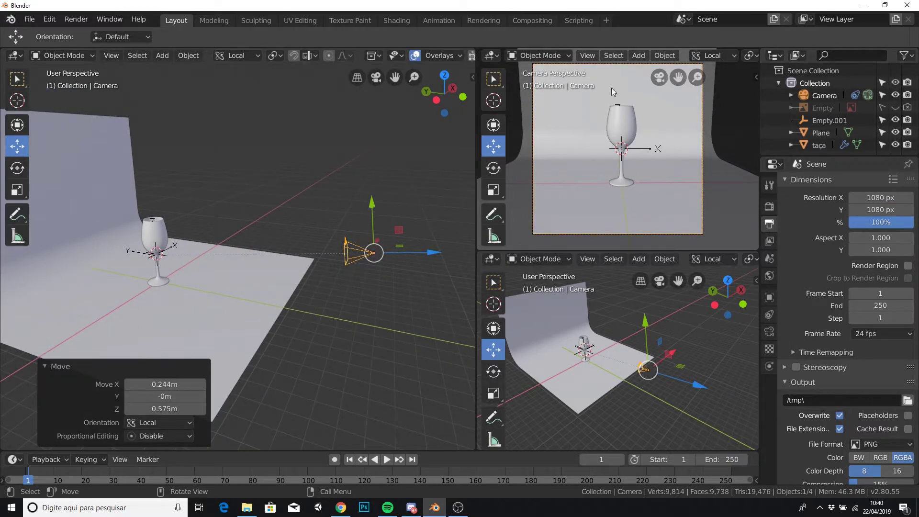
{"action": "left_click", "coordinate": [772, 206]}
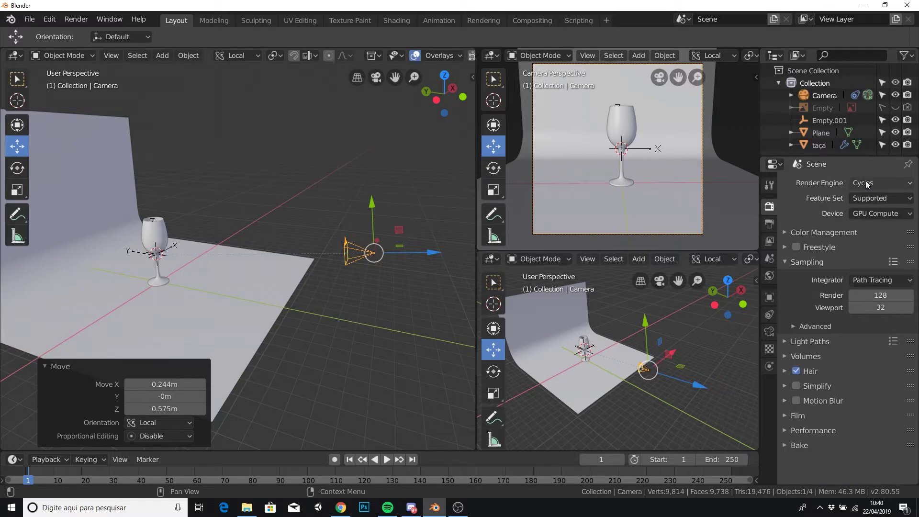
{"action": "left_click", "coordinate": [769, 332]}
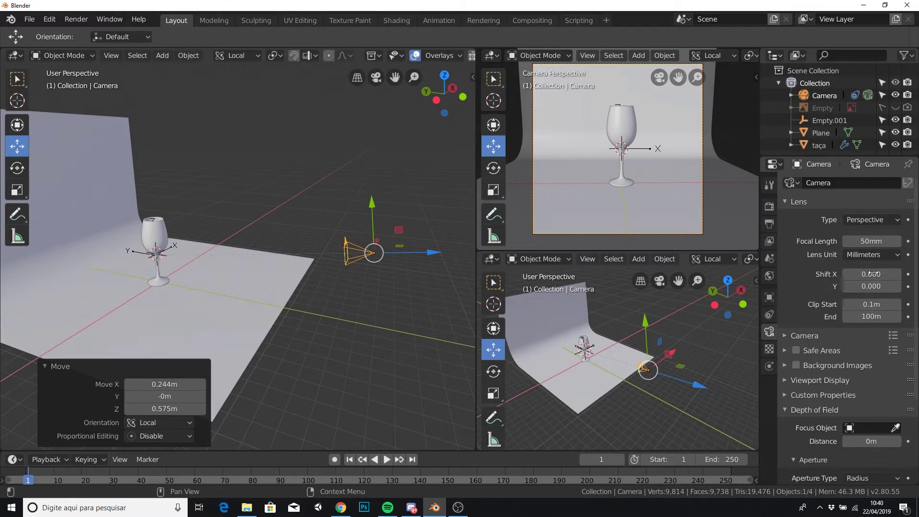
Change the camera's focal length from 50mm to 80mm.
{"action": "left_click", "coordinate": [881, 240]}
{"action": "type", "text": "80"}
{"action": "key", "text": "Return"}
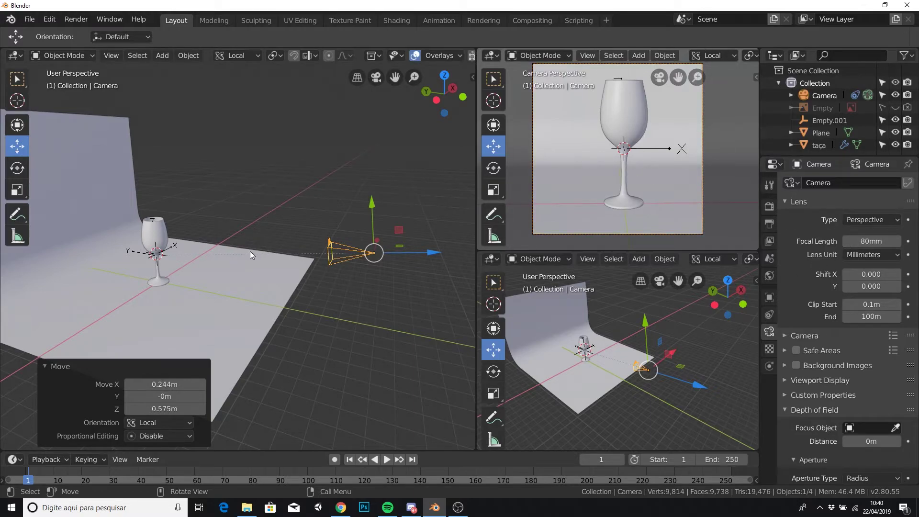
{"action": "middle_click_drag", "start_coordinate": [201, 248], "coordinate": [180, 274]}
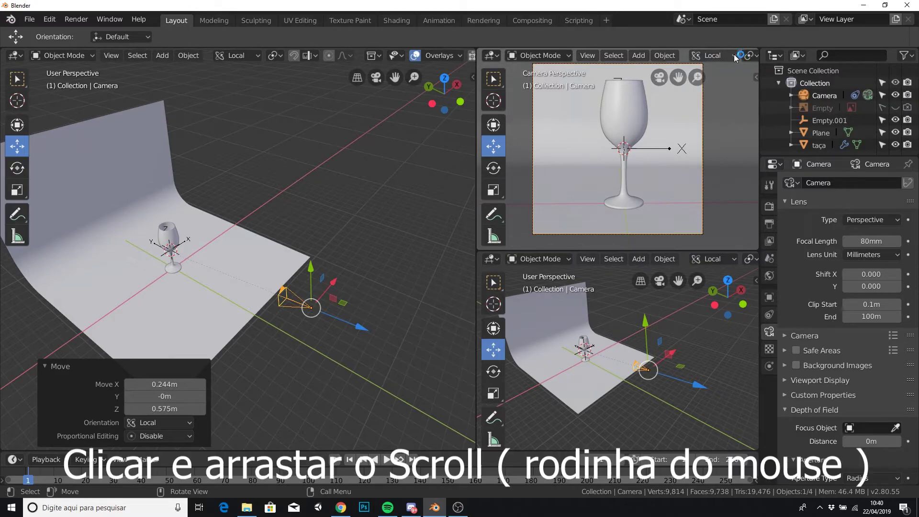
Switch the camera viewport to Rendered shading for a live preview.
{"action": "middle_click_drag", "start_coordinate": [741, 58], "coordinate": [496, 60]}
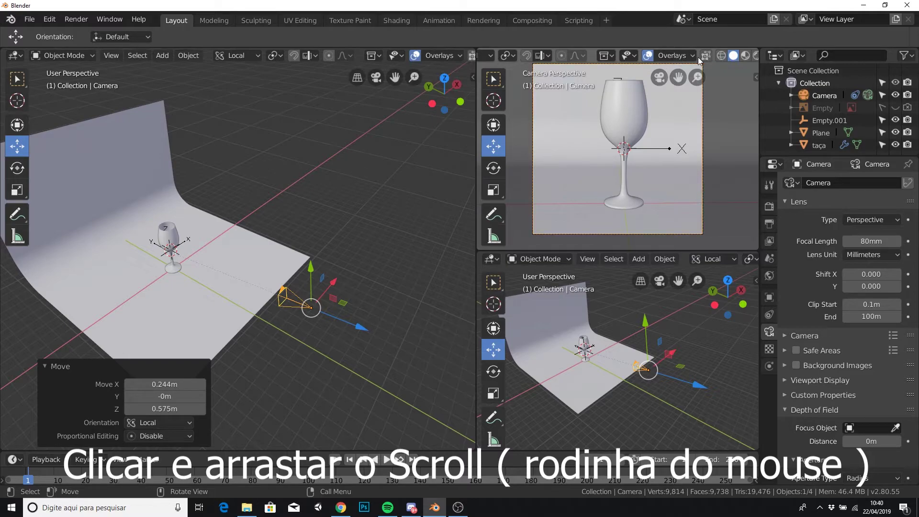
{"action": "middle_click_drag", "start_coordinate": [729, 60], "coordinate": [621, 56]}
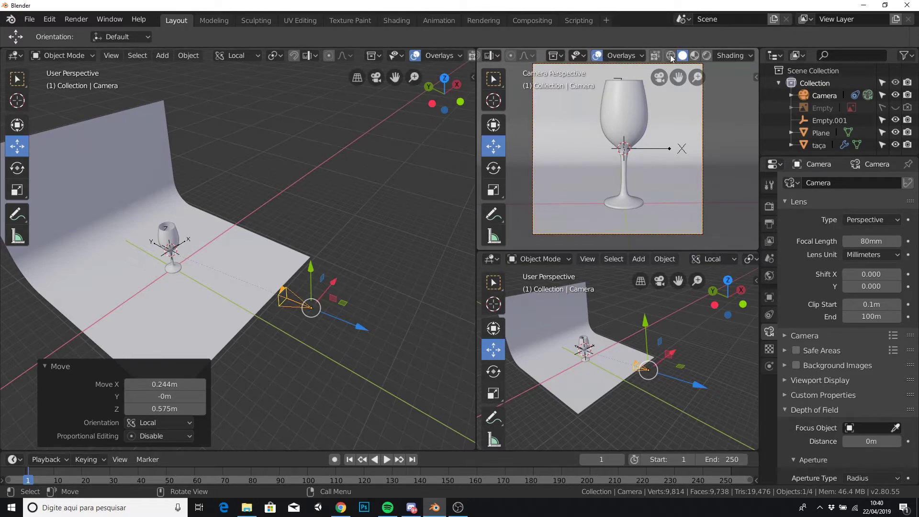
{"action": "left_click", "coordinate": [706, 58]}
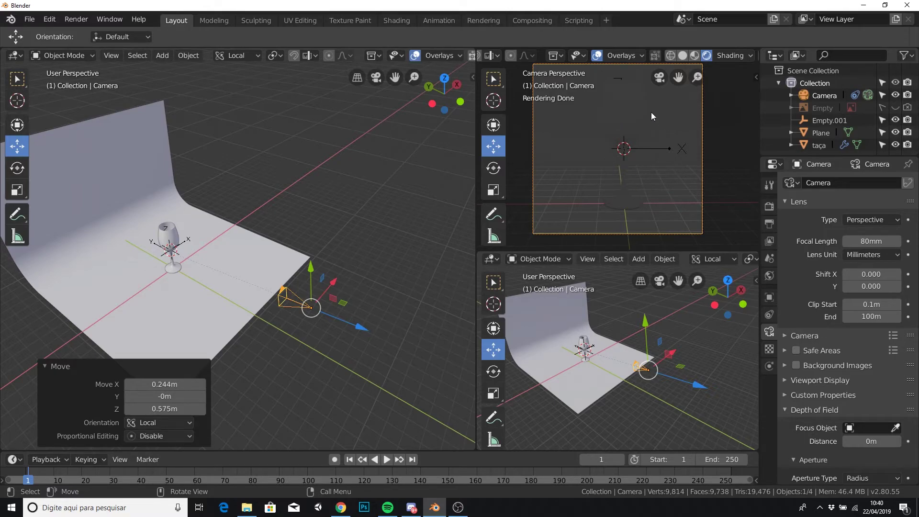
{"action": "left_click", "coordinate": [768, 276]}
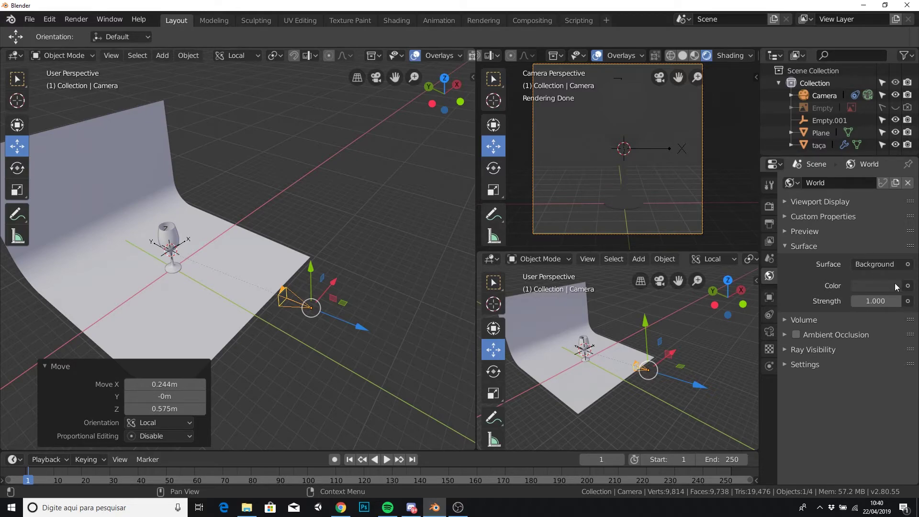
Drive the world Color with a Sky Texture for a blue sky background.
{"action": "left_click", "coordinate": [894, 285]}
{"action": "left_click", "coordinate": [907, 285]}
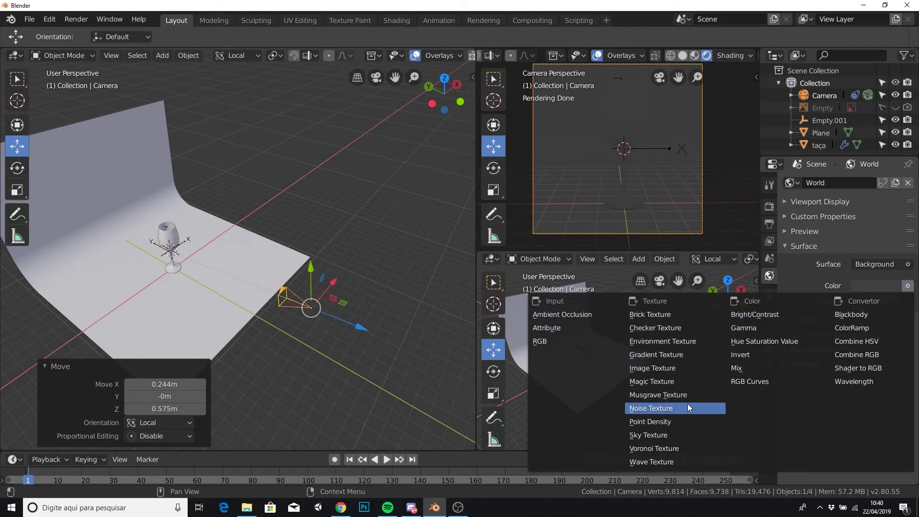
{"action": "left_click", "coordinate": [686, 429]}
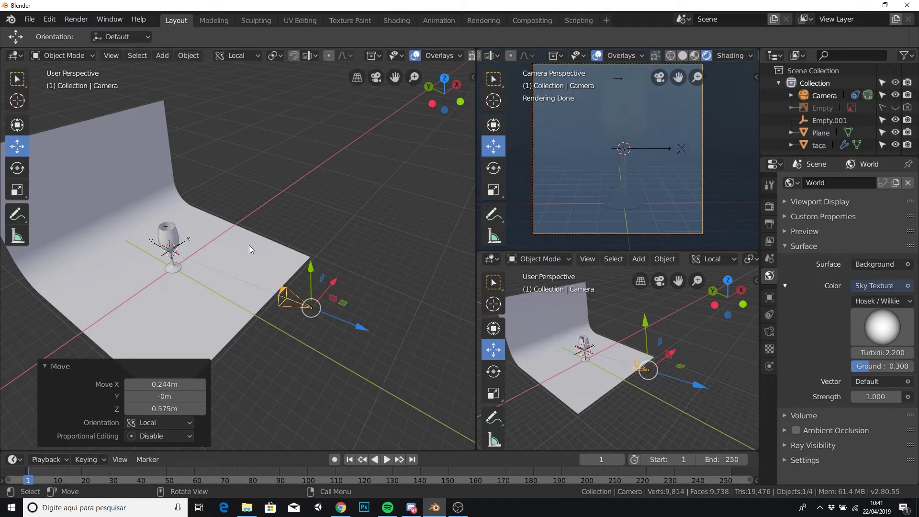
{"action": "left_click", "coordinate": [51, 367]}
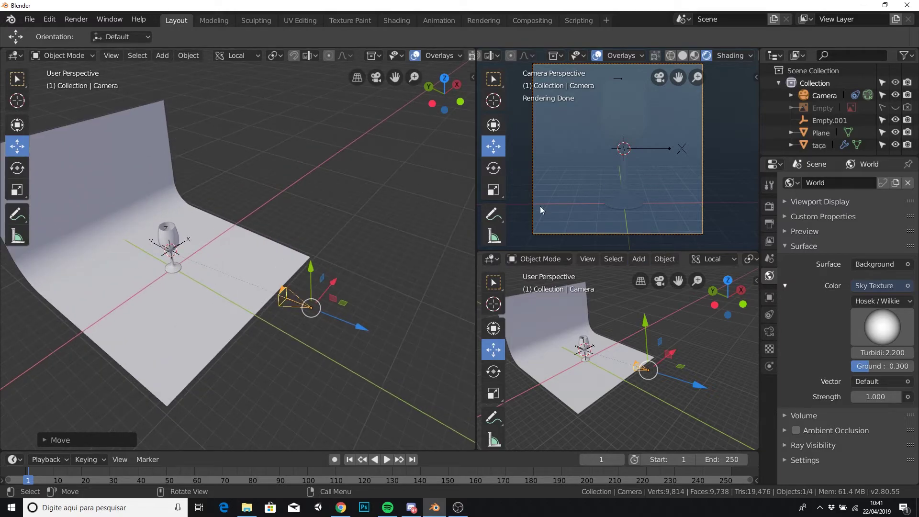
{"action": "scroll", "coordinate": [294, 257], "scroll_direction": "down", "scroll_amount": 1}
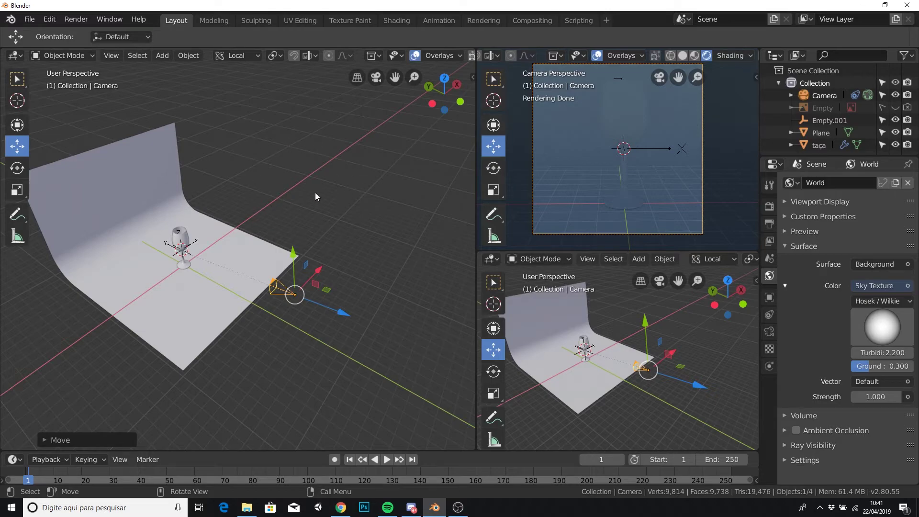
From the right side view, add a view-aligned plane and scale it to about 9 m.
{"action": "key", "text": "KP_1"}
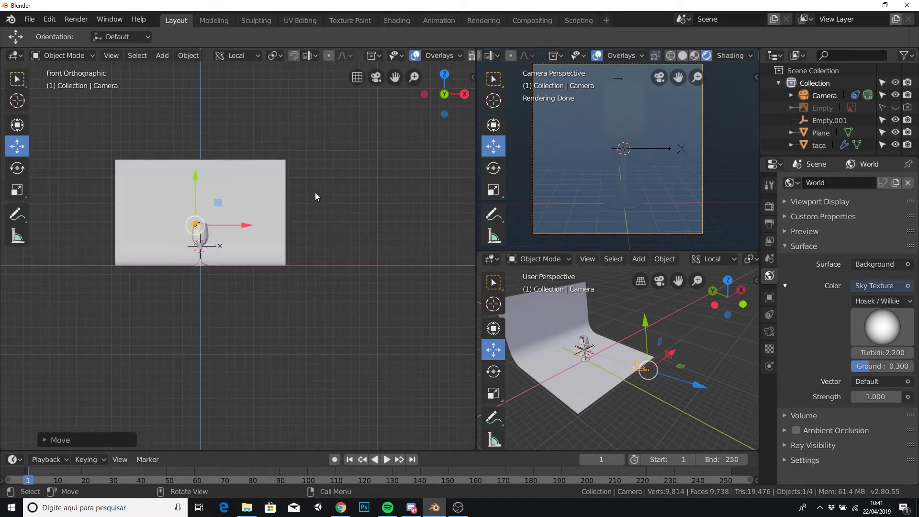
{"action": "key", "text": "KP_3"}
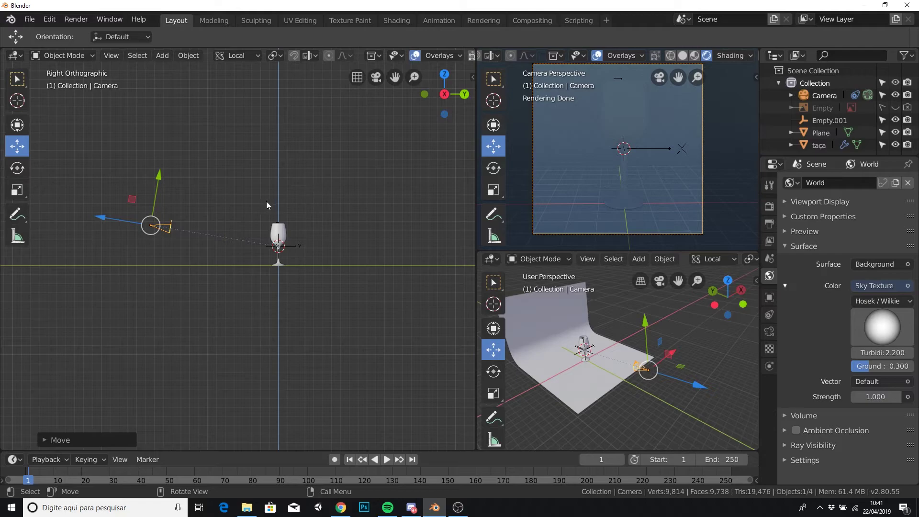
{"action": "right_click", "coordinate": [261, 202]}
{"action": "left_click", "coordinate": [166, 59]}
{"action": "mouse_move", "coordinate": [177, 70]}
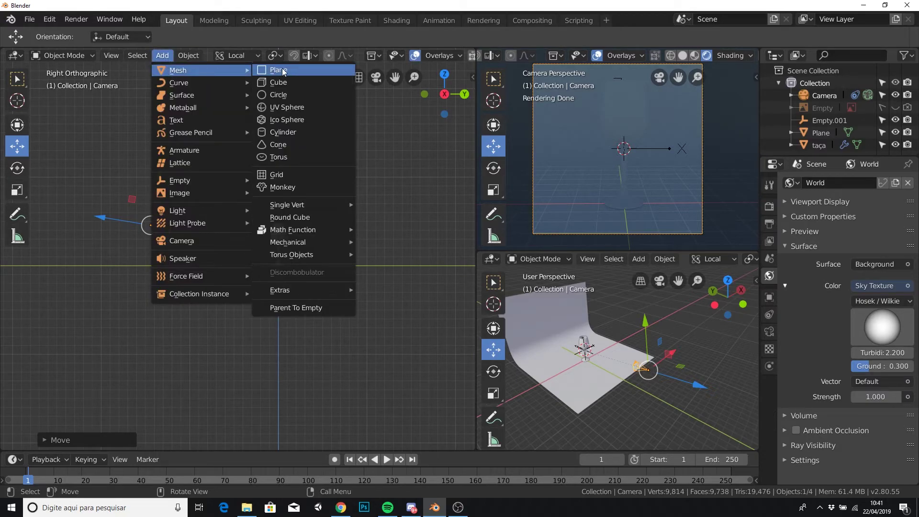
{"action": "left_click", "coordinate": [282, 70]}
{"action": "left_click", "coordinate": [53, 439]}
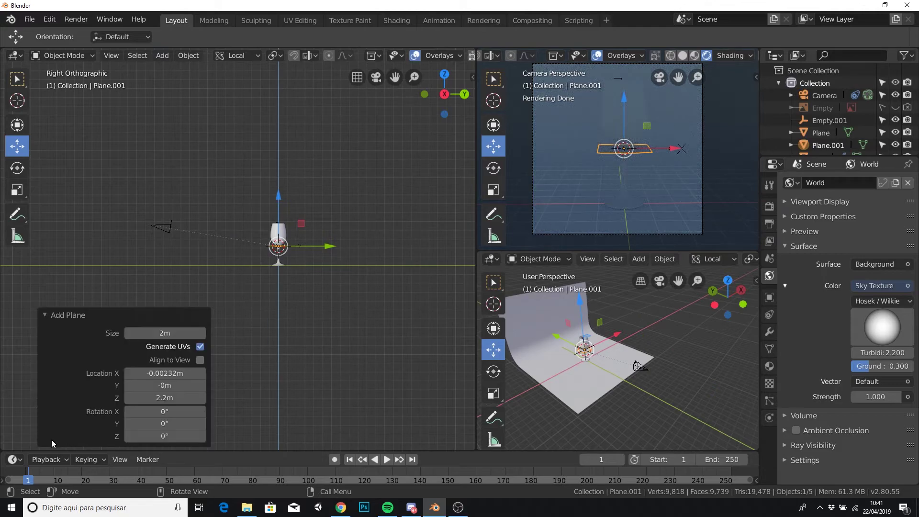
{"action": "left_click", "coordinate": [203, 359]}
{"action": "left_click_drag", "start_coordinate": [201, 335], "coordinate": [578, 378]}
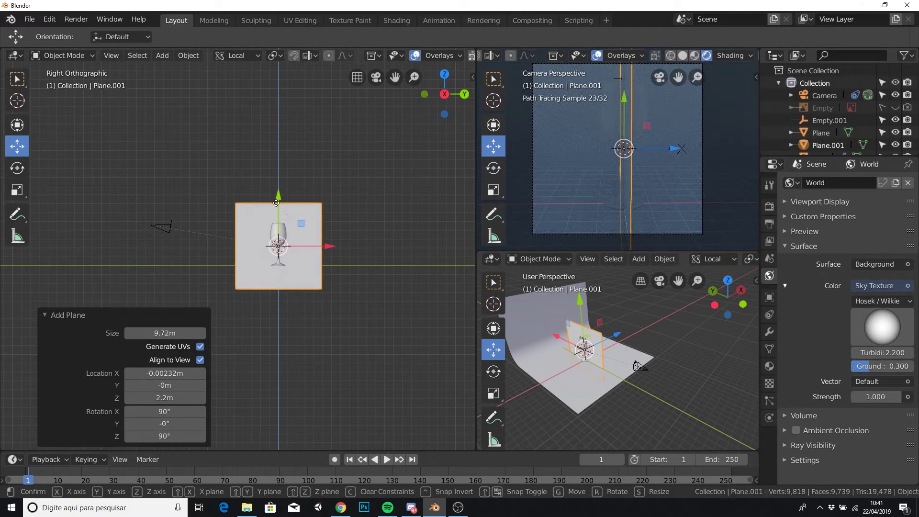
Raise the plane about 2.8 m and position it beside the backdrop along its local axes.
{"action": "left_click_drag", "start_coordinate": [283, 208], "coordinate": [283, 183]}
{"action": "right_click", "coordinate": [243, 217]}
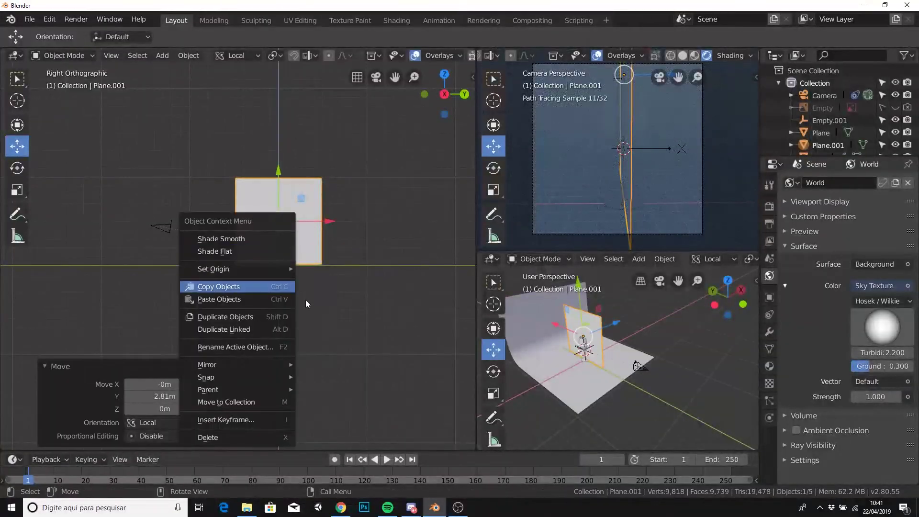
{"action": "mouse_move", "coordinate": [326, 239]}
{"action": "middle_mouse_down"}
{"action": "mouse_move", "coordinate": [362, 282]}
{"action": "mouse_move", "coordinate": [340, 254]}
{"action": "middle_mouse_up"}
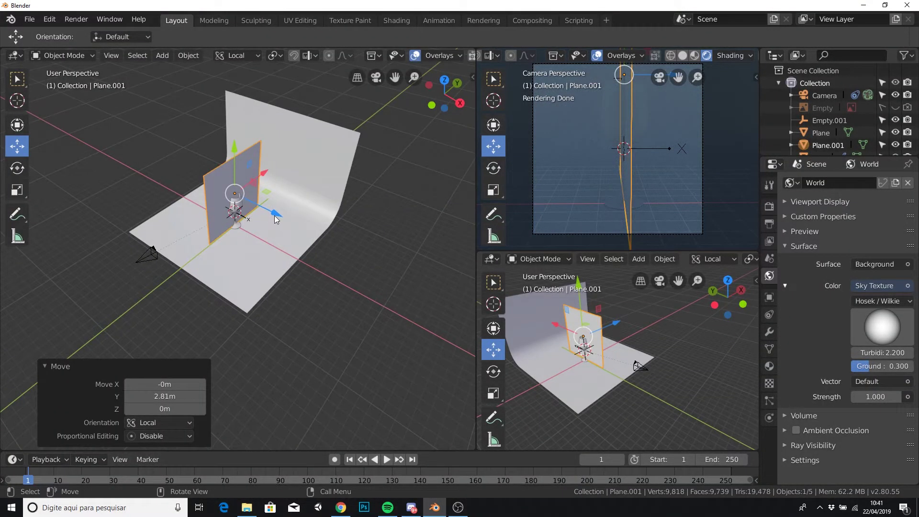
{"action": "mouse_move", "coordinate": [274, 215]}
{"action": "left_mouse_down"}
{"action": "mouse_move", "coordinate": [220, 158]}
{"action": "mouse_move", "coordinate": [192, 175]}
{"action": "left_mouse_up"}
{"action": "mouse_move", "coordinate": [224, 244]}
{"action": "middle_mouse_down"}
{"action": "mouse_move", "coordinate": [257, 257]}
{"action": "mouse_move", "coordinate": [72, 187]}
{"action": "middle_mouse_up"}
Tilt the plane 27.7° about local Y toward the glass and slide it sideways along local X.
{"action": "left_click", "coordinate": [19, 168]}
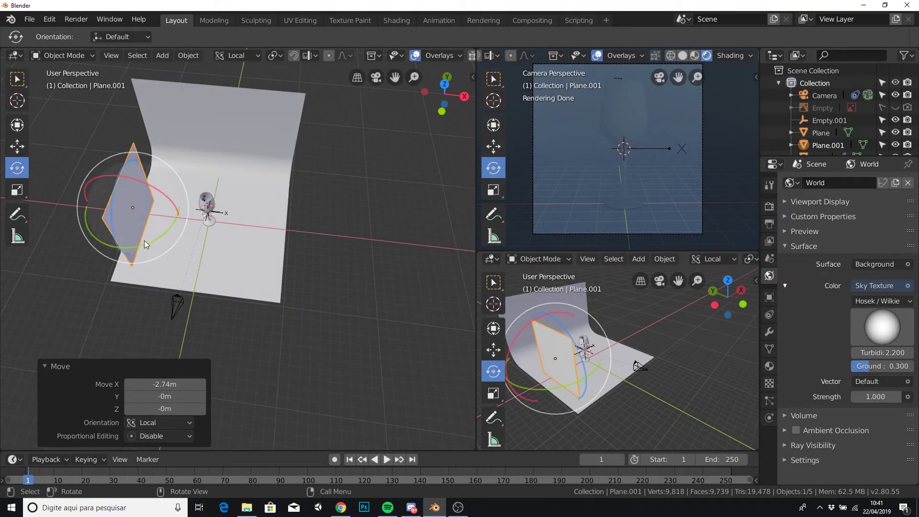
{"action": "left_click_drag", "start_coordinate": [144, 241], "coordinate": [156, 240]}
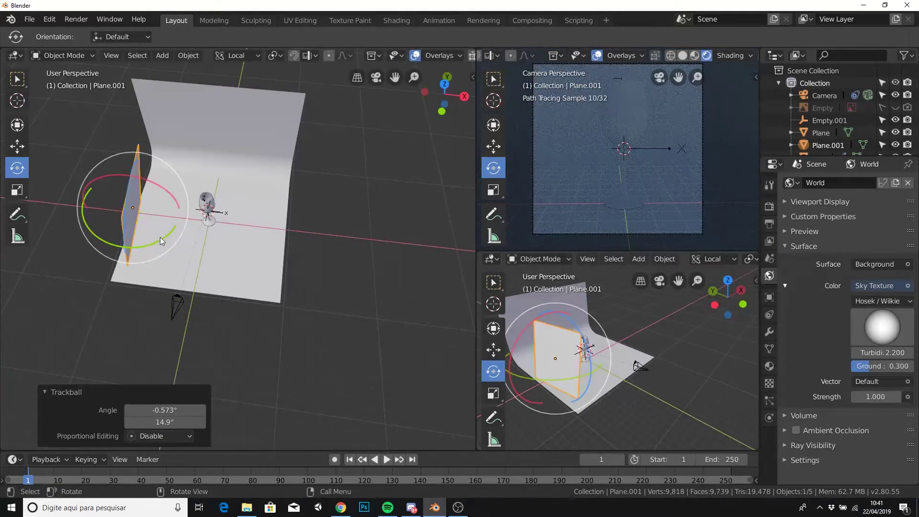
{"action": "key", "text": "r"}
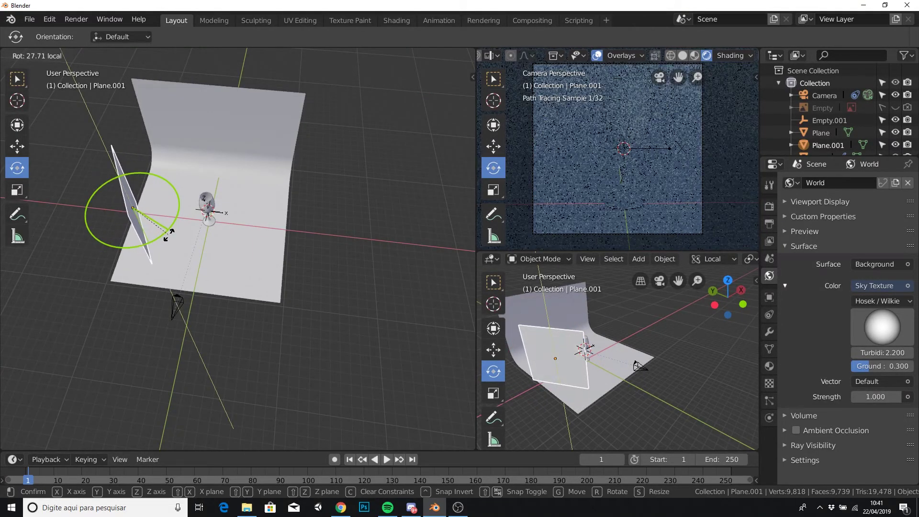
{"action": "left_click_drag", "start_coordinate": [150, 243], "coordinate": [160, 246]}
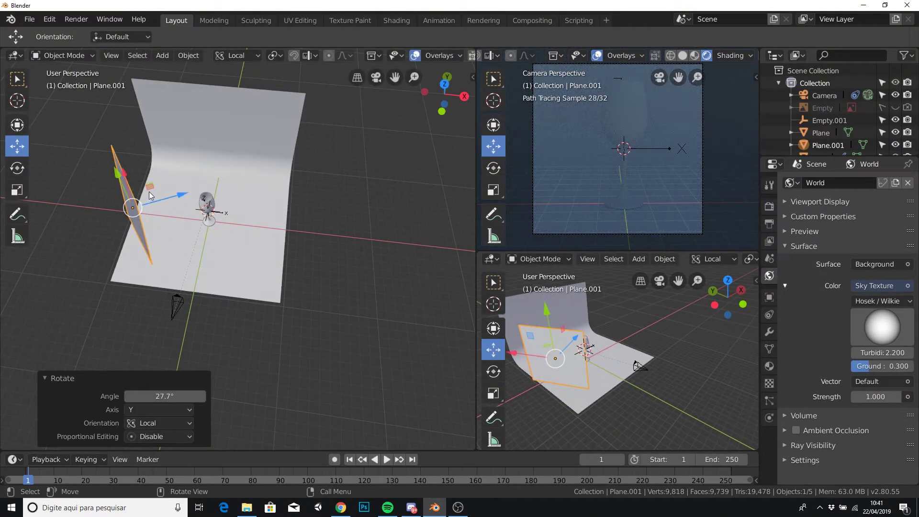
{"action": "key", "text": "g"}
{"action": "key", "text": "x"}
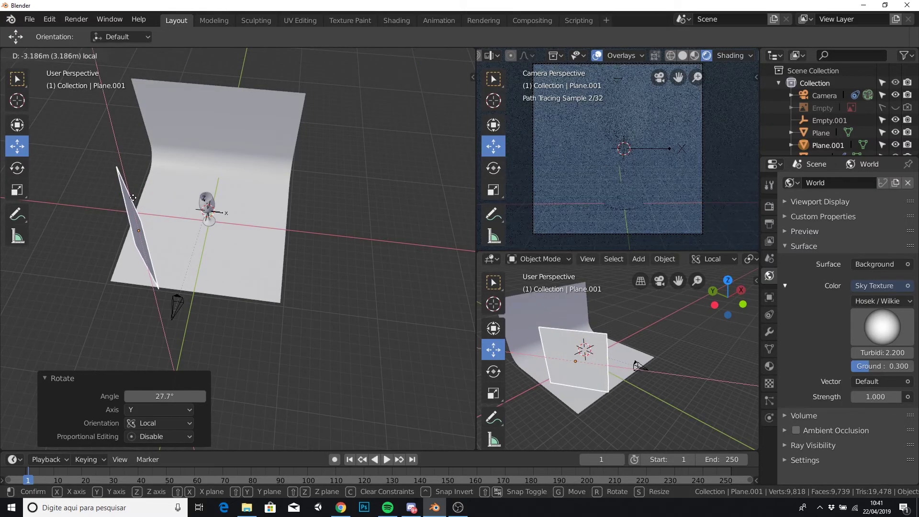
{"action": "left_click", "coordinate": [133, 195]}
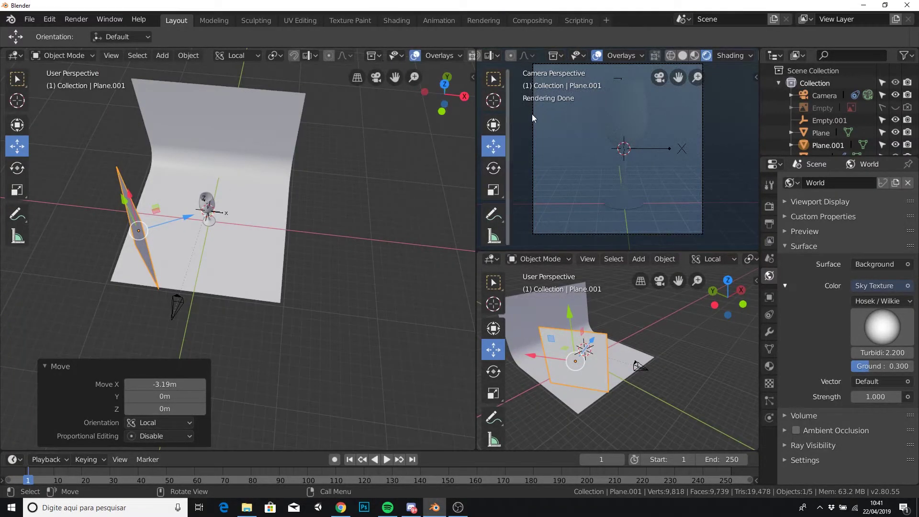
Add a new material to the small light plane and name it luz.
{"action": "left_click", "coordinate": [770, 366]}
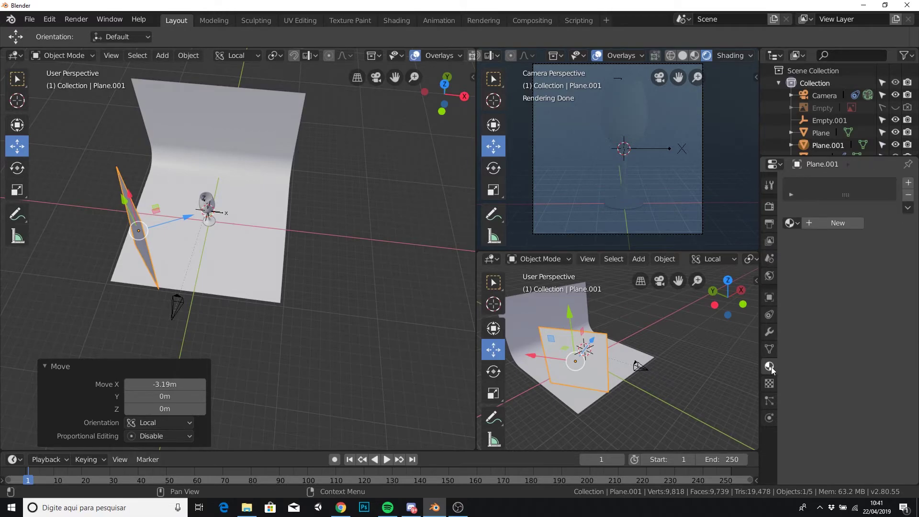
{"action": "middle_click_drag", "start_coordinate": [196, 237], "coordinate": [174, 216]}
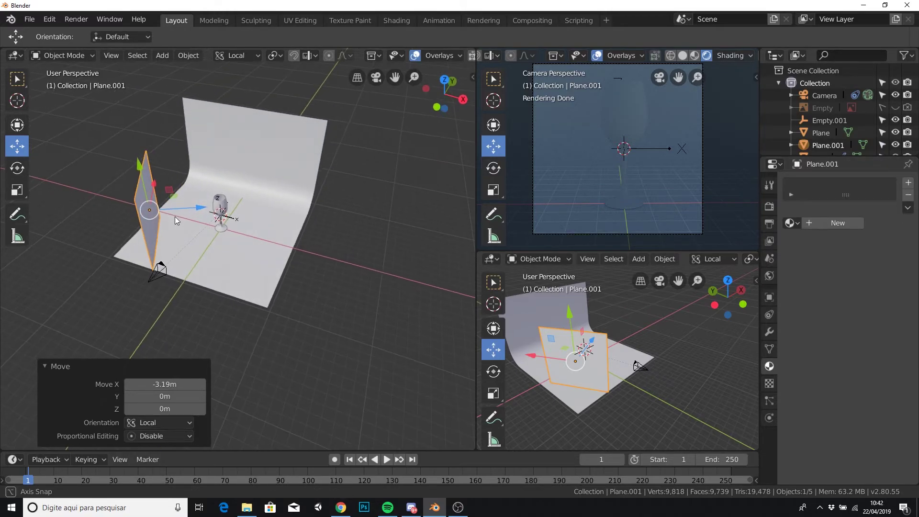
{"action": "left_click", "coordinate": [835, 224]}
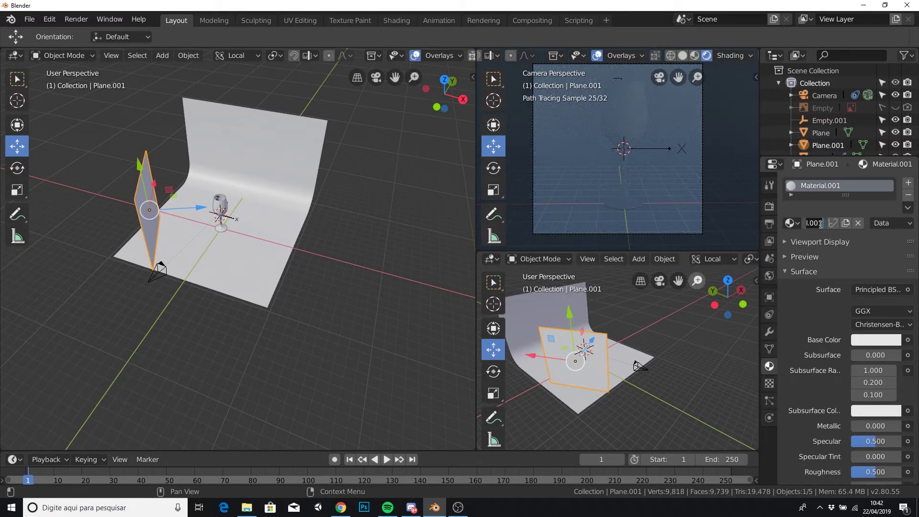
{"action": "left_click", "coordinate": [820, 223]}
{"action": "type", "text": "luz"}
{"action": "key", "text": "Return"}
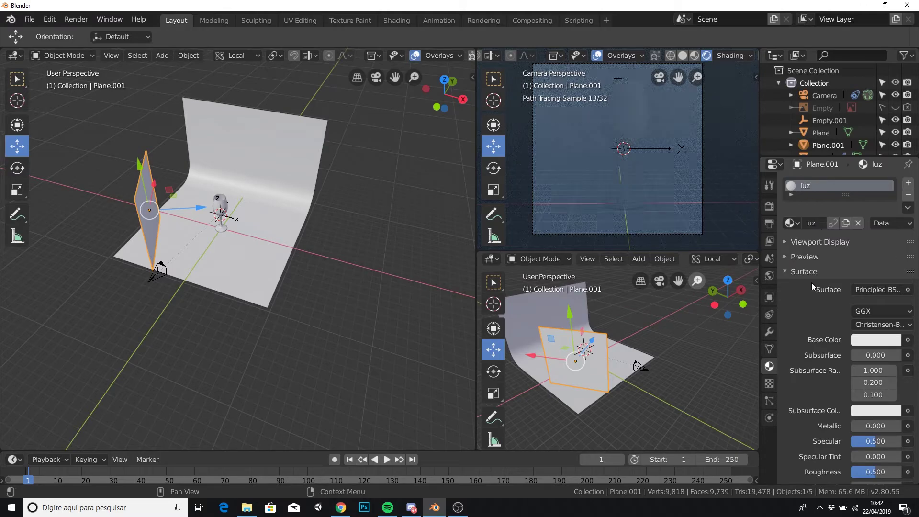
Make luz an Emission surface with strength 2.
{"action": "left_click", "coordinate": [886, 290]}
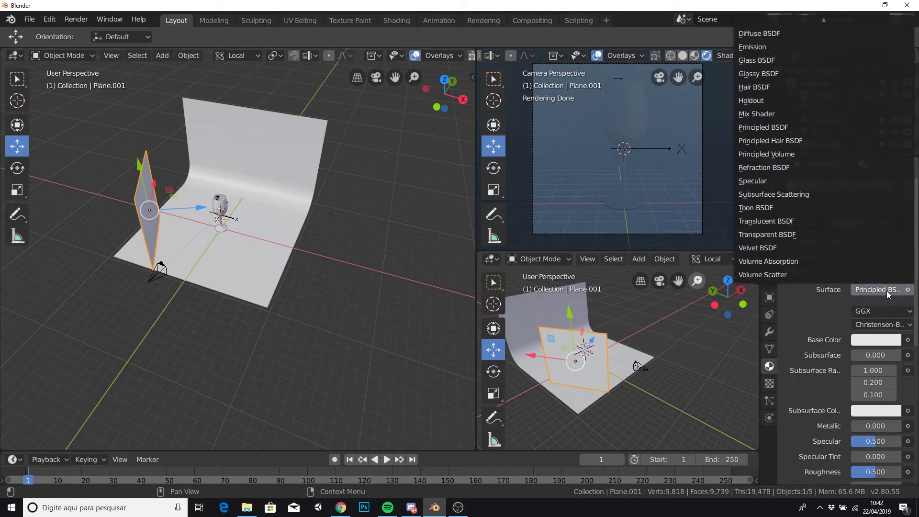
{"action": "left_click", "coordinate": [753, 48]}
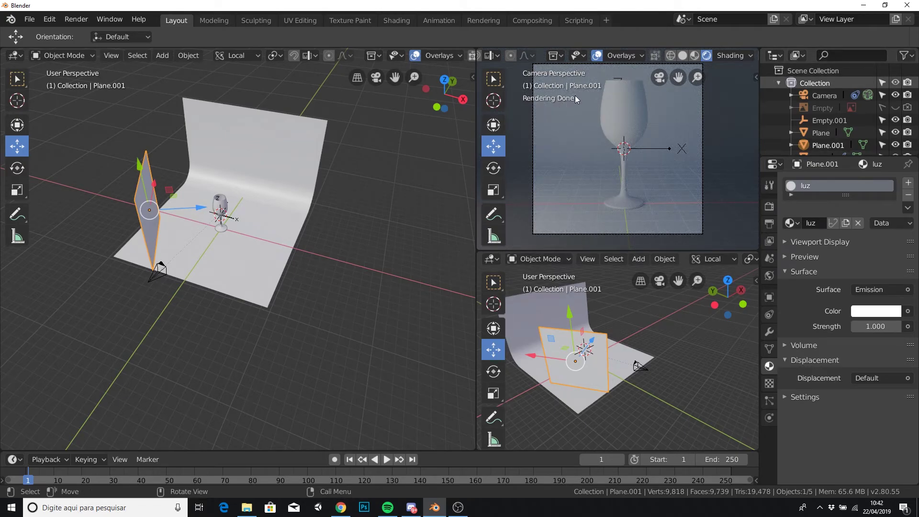
{"action": "left_click", "coordinate": [854, 326]}
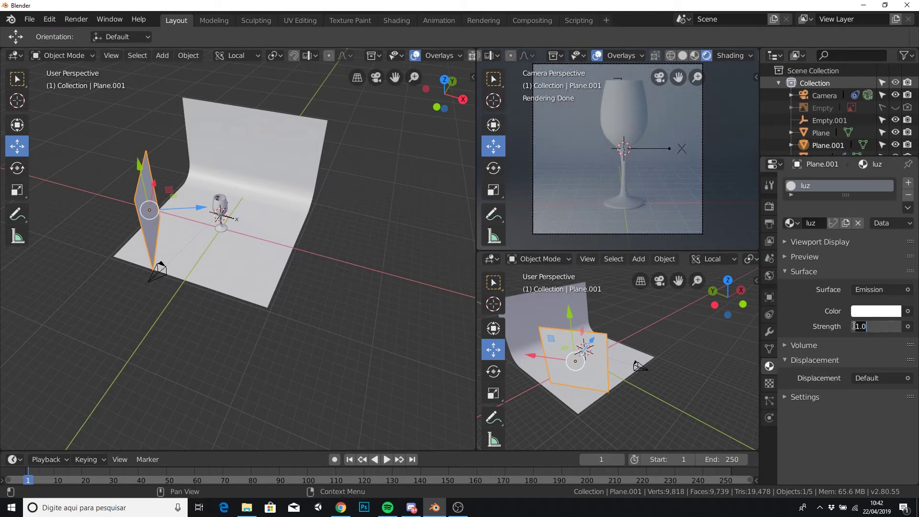
{"action": "type", "text": "2"}
{"action": "key", "text": "Return"}
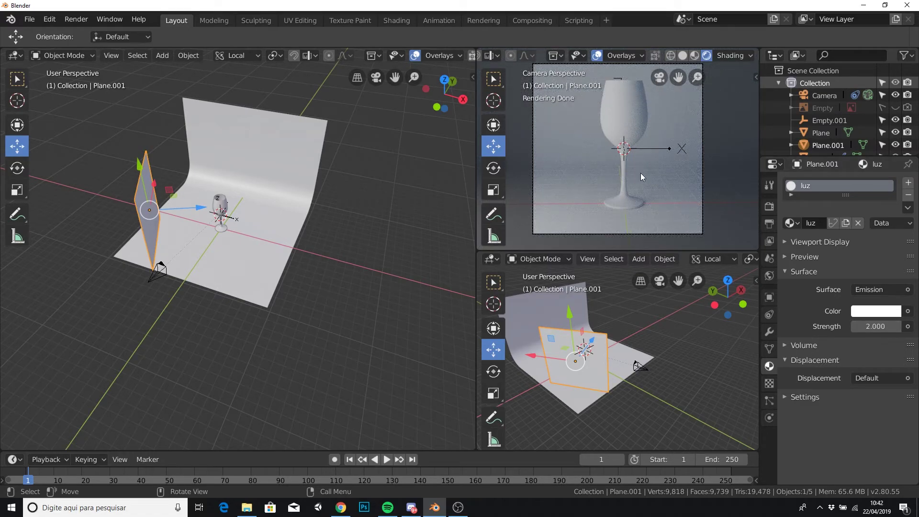
{"action": "scroll", "coordinate": [251, 214], "scroll_direction": "up", "scroll_amount": 2}
{"action": "scroll", "coordinate": [252, 215], "scroll_direction": "up", "scroll_amount": 3}
{"action": "middle_click_drag", "start_coordinate": [283, 214], "coordinate": [292, 202]}
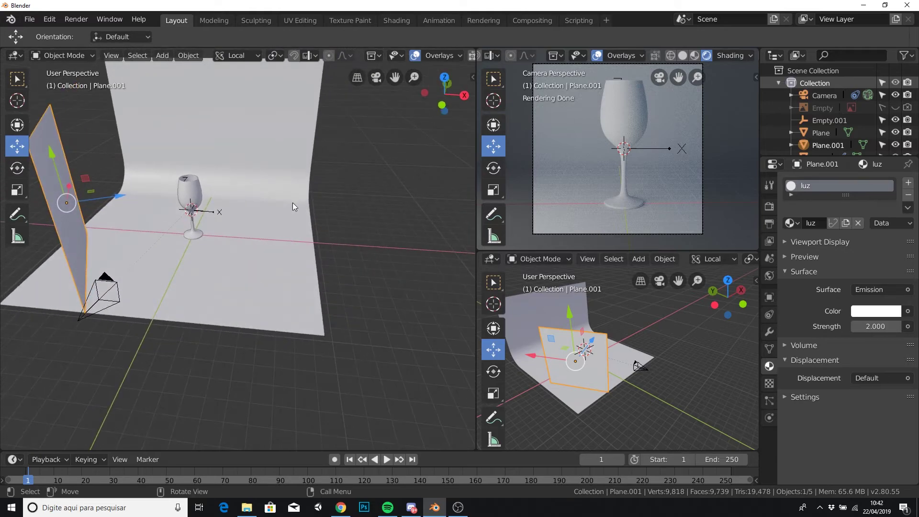
Select taça and give it a new Glass BSDF material vidro with roughness 0.
{"action": "left_click", "coordinate": [195, 189]}
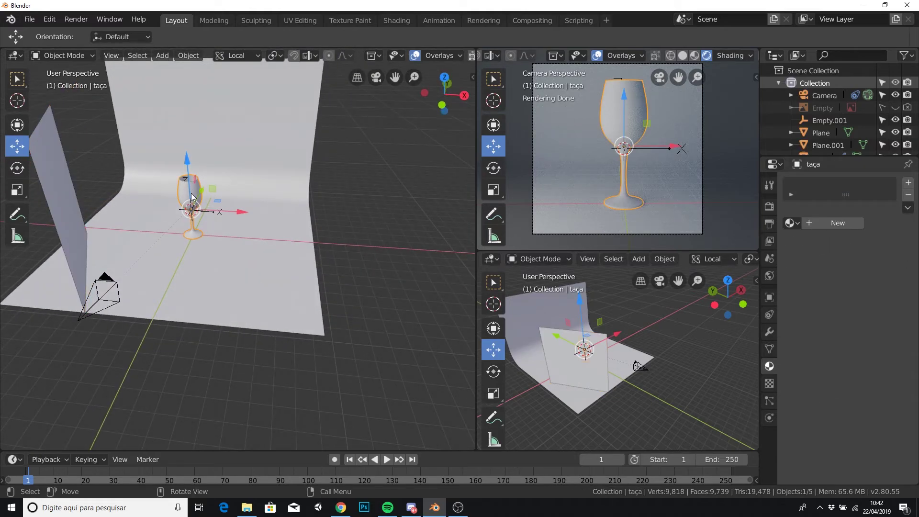
{"action": "left_click", "coordinate": [831, 222]}
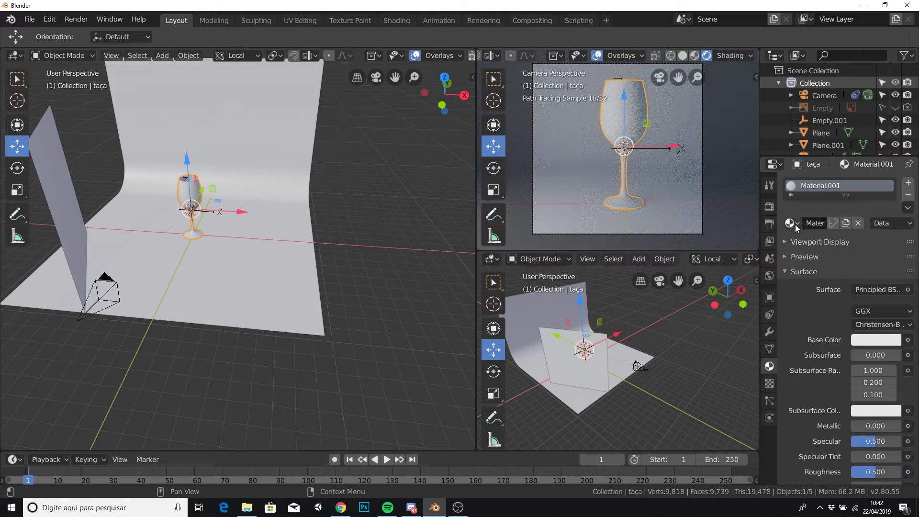
{"action": "left_click", "coordinate": [815, 223]}
{"action": "type", "text": "vidro"}
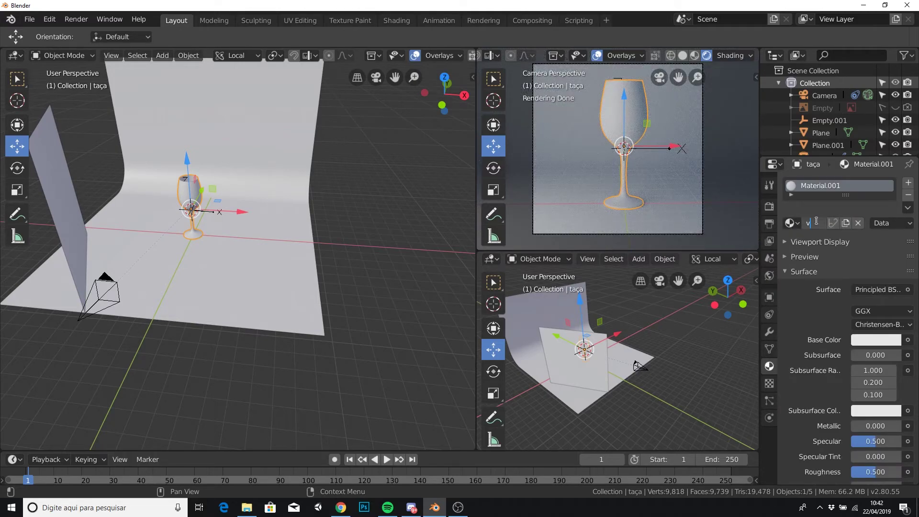
{"action": "key", "text": "Return"}
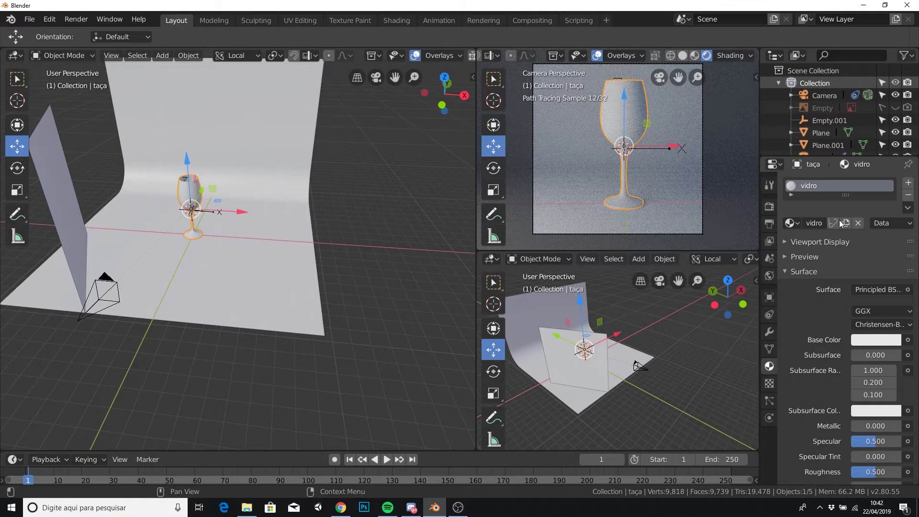
{"action": "left_click", "coordinate": [792, 223]}
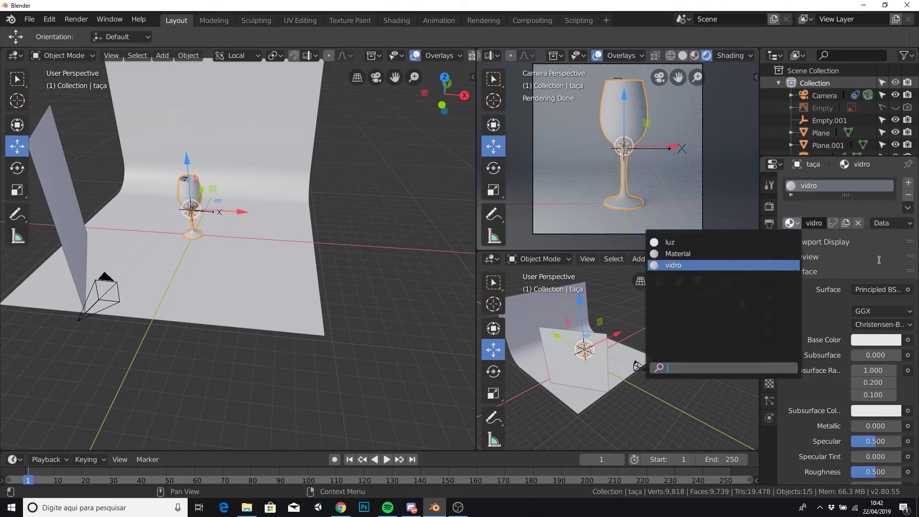
{"action": "left_click", "coordinate": [899, 291]}
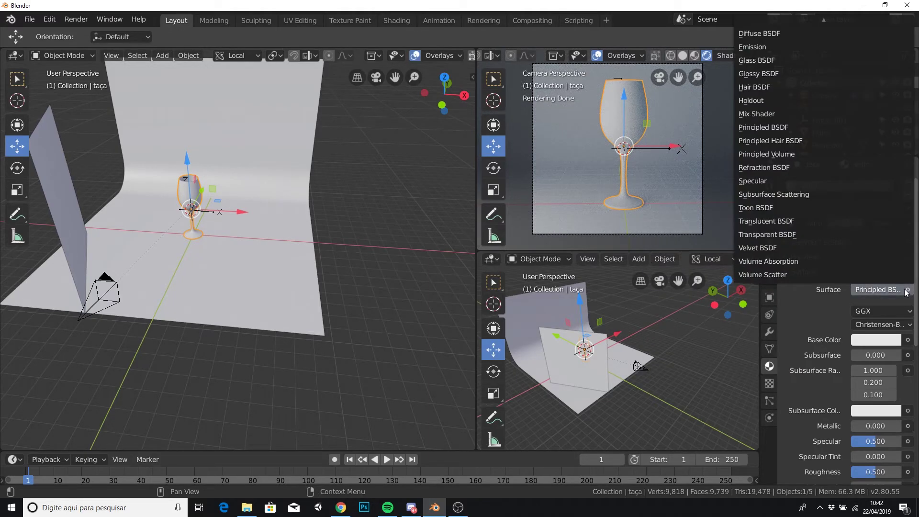
{"action": "left_click", "coordinate": [755, 59]}
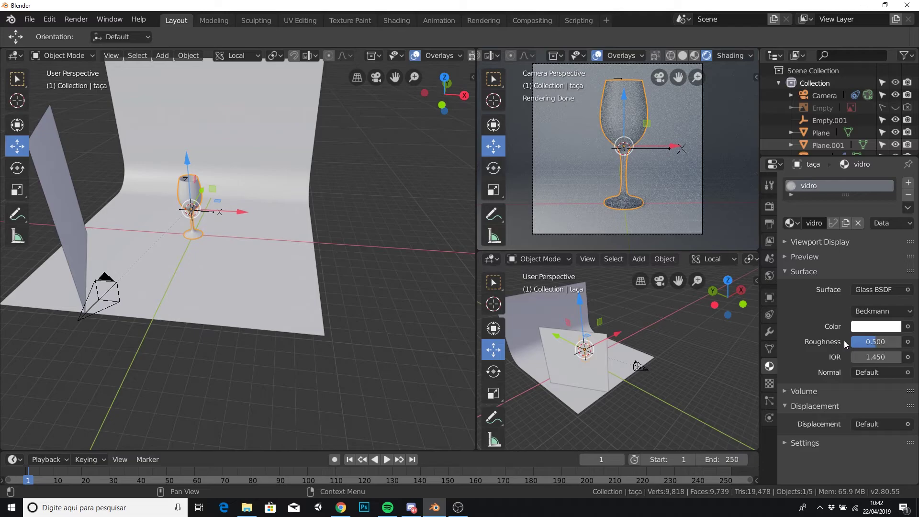
{"action": "left_click_drag", "start_coordinate": [876, 342], "coordinate": [858, 347]}
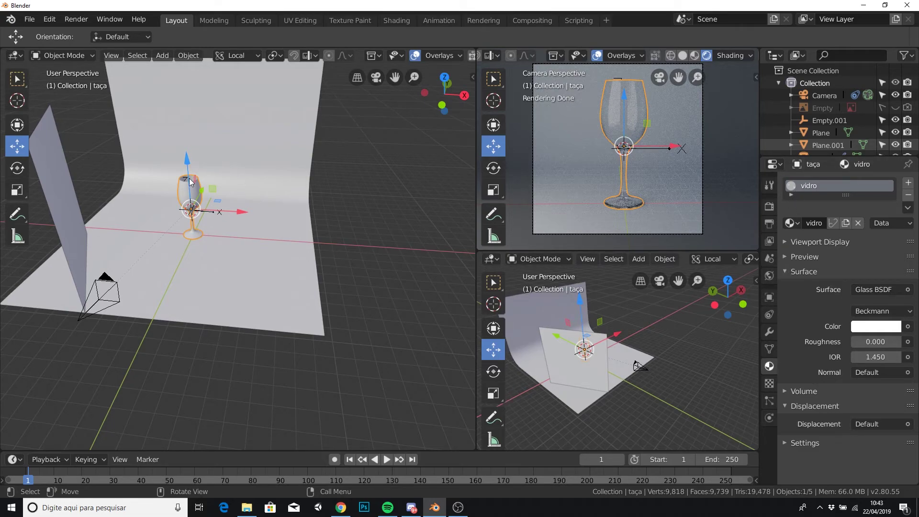
Expand taça's Screw modifier settings, toggling Flip on and back off.
{"action": "scroll", "coordinate": [217, 191], "scroll_direction": "up", "scroll_amount": 1}
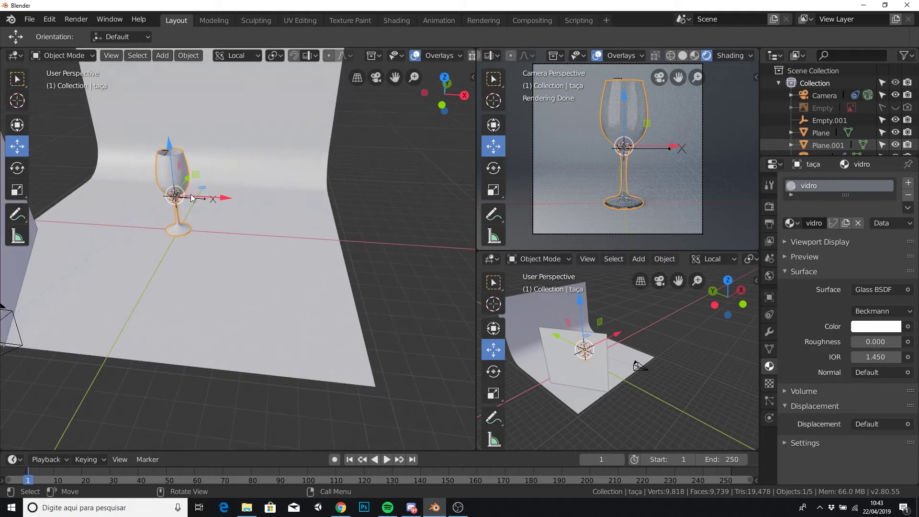
{"action": "scroll", "coordinate": [221, 176], "scroll_direction": "up", "scroll_amount": 1}
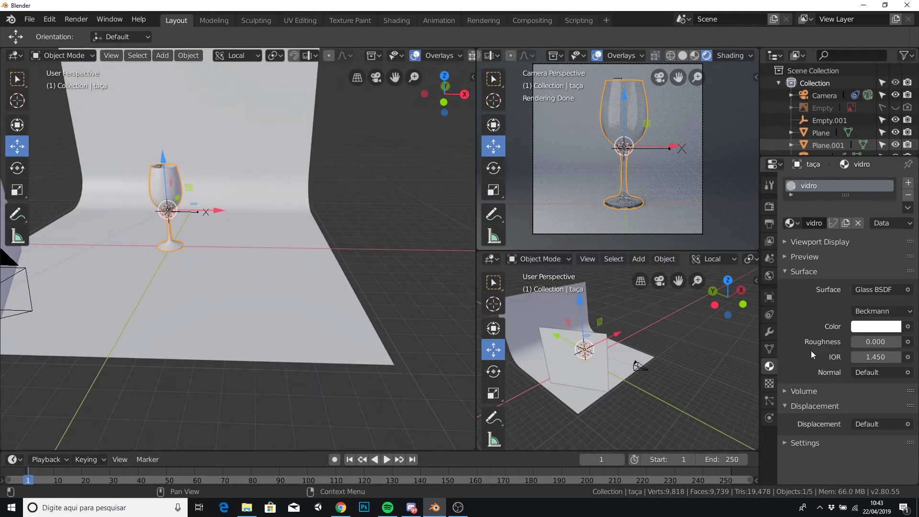
{"action": "left_click", "coordinate": [769, 332]}
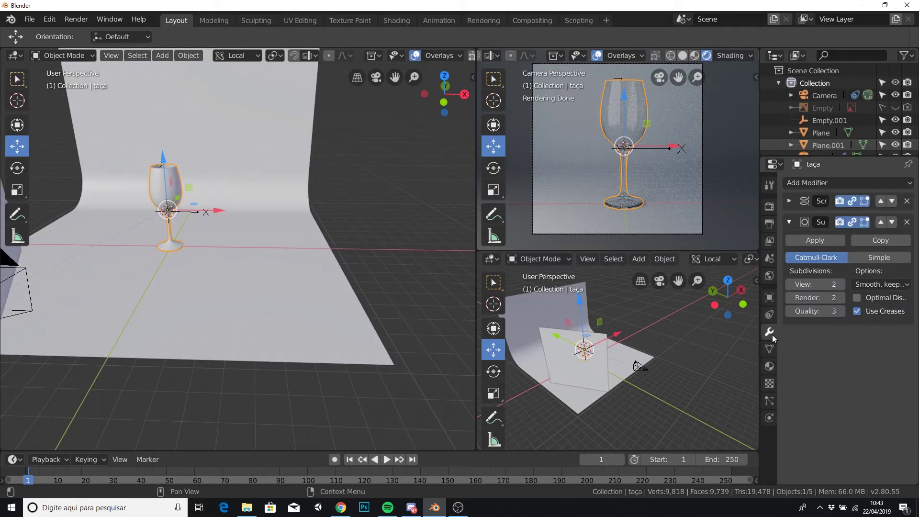
{"action": "left_click", "coordinate": [797, 205]}
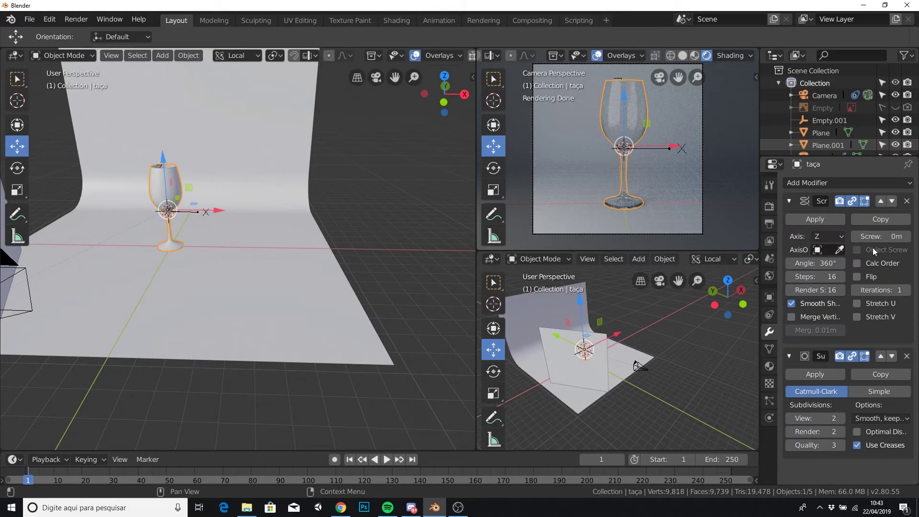
{"action": "left_click", "coordinate": [856, 276]}
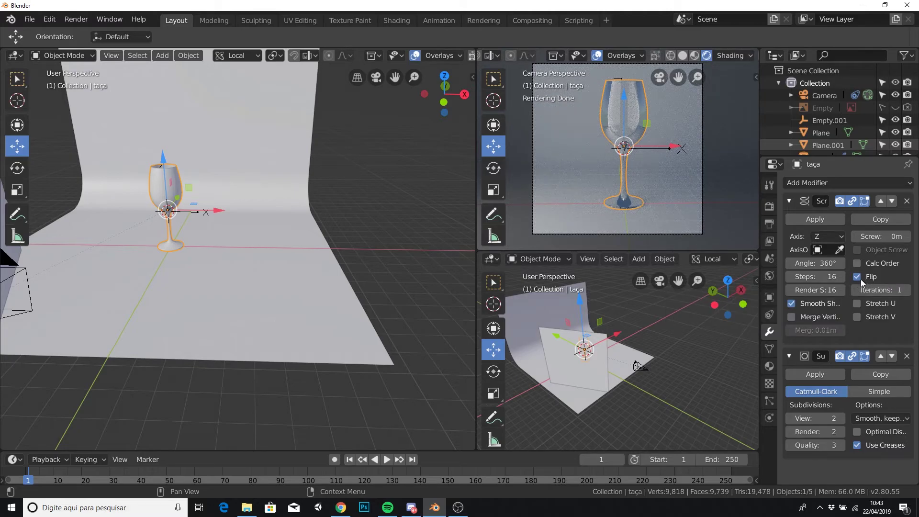
{"action": "left_click", "coordinate": [857, 277]}
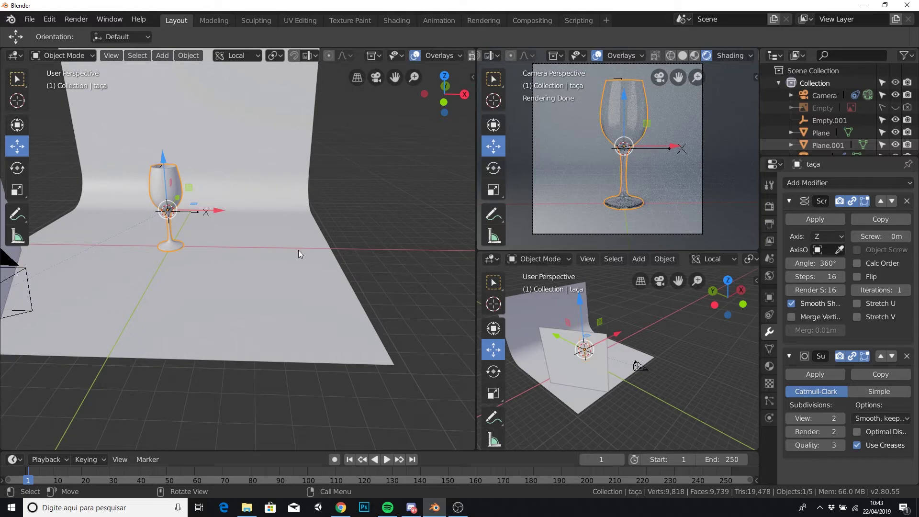
{"action": "scroll", "coordinate": [232, 223], "scroll_direction": "down", "scroll_amount": 1}
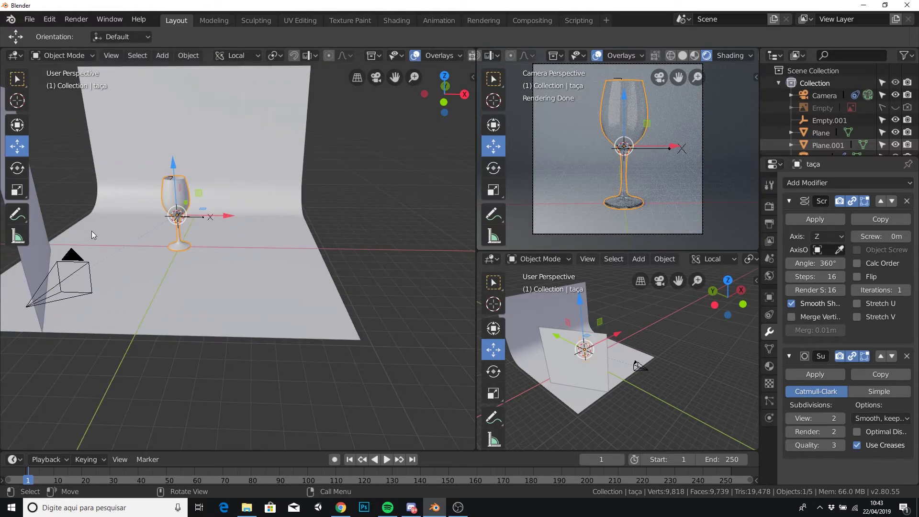
Select Plane.001 and raise its luz emission strength to 5, trying 3 first.
{"action": "left_click", "coordinate": [38, 240]}
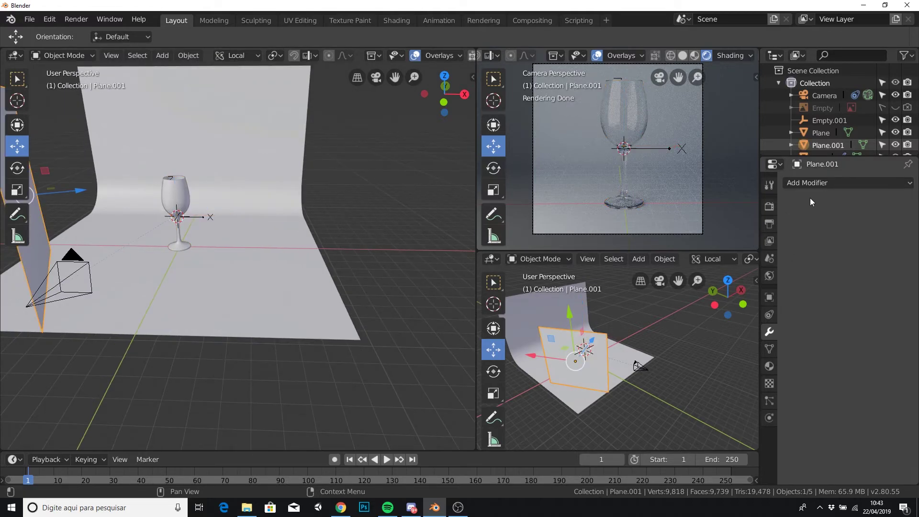
{"action": "left_click", "coordinate": [768, 367]}
{"action": "left_click", "coordinate": [869, 326]}
{"action": "type", "text": "2.0"}
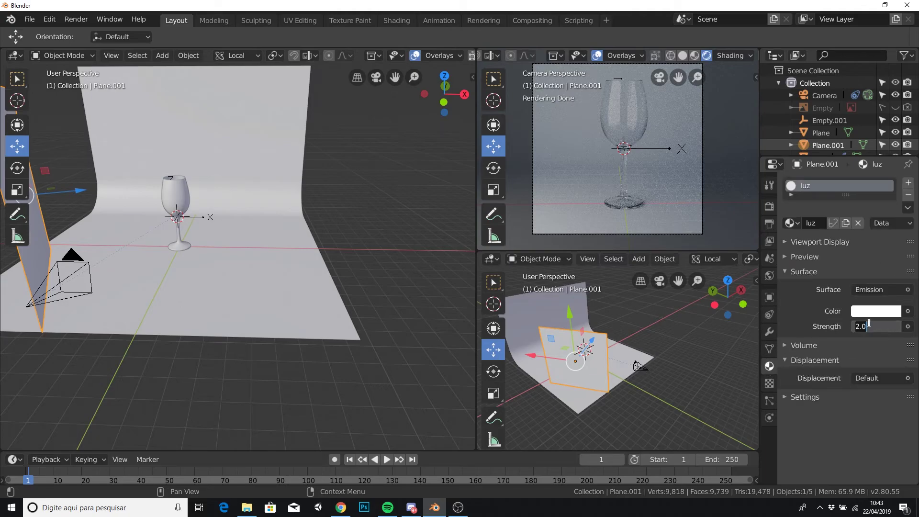
{"action": "key", "text": "BackSpace"}
{"action": "key", "text": "BackSpace"}
{"action": "key", "text": "BackSpace"}
{"action": "type", "text": "3"}
{"action": "key", "text": "Return"}
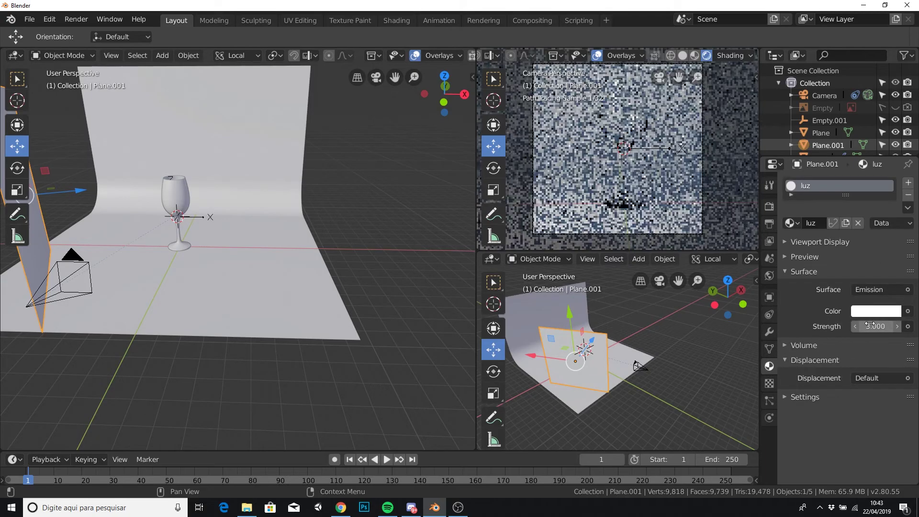
{"action": "left_click", "coordinate": [875, 326]}
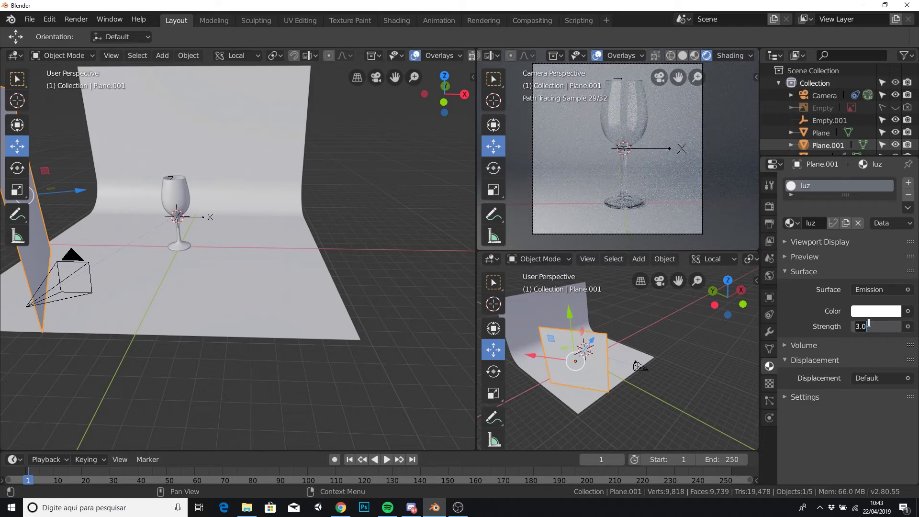
{"action": "type", "text": "5"}
{"action": "key", "text": "Return"}
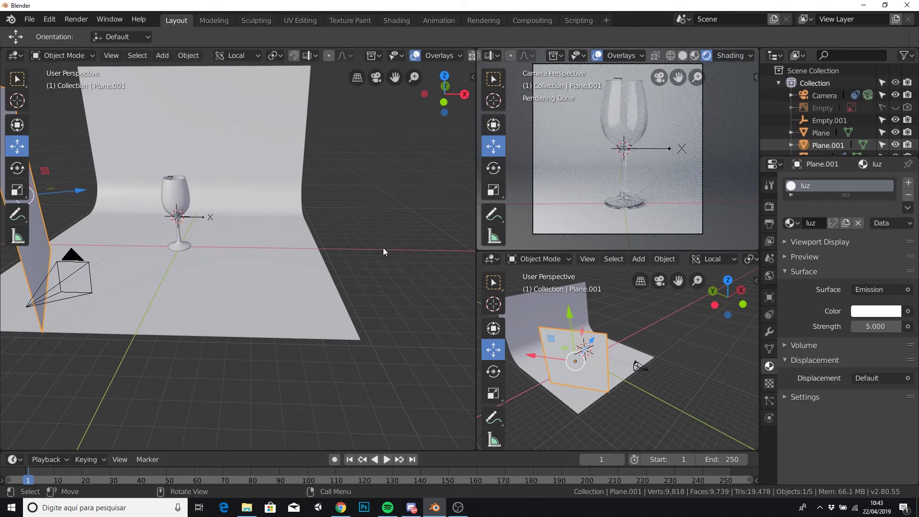
{"action": "left_click", "coordinate": [317, 263]}
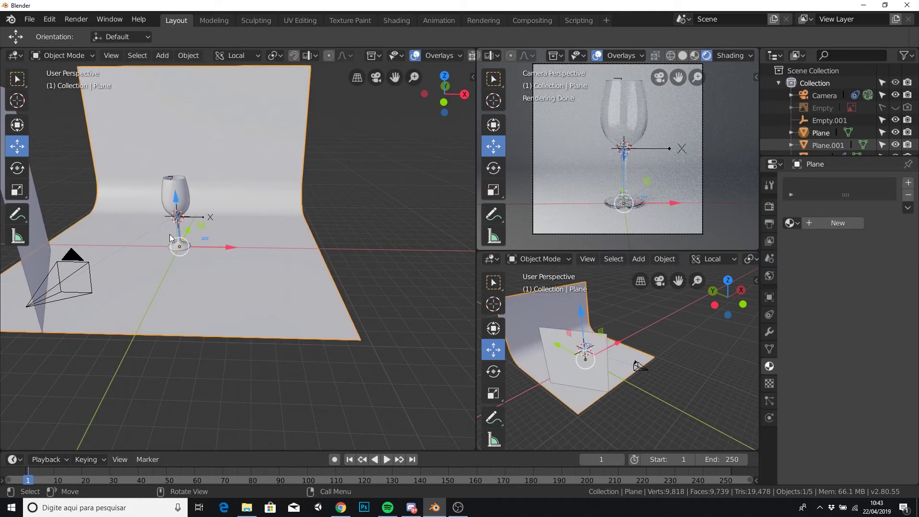
Add a new material to the backdrop with an orange base colour.
{"action": "left_click", "coordinate": [837, 223]}
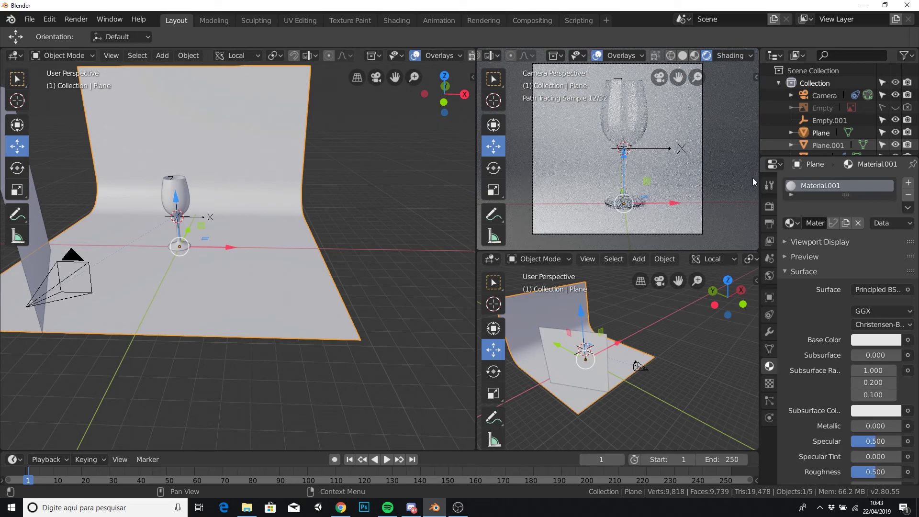
{"action": "left_click", "coordinate": [873, 341]}
{"action": "left_click", "coordinate": [820, 222]}
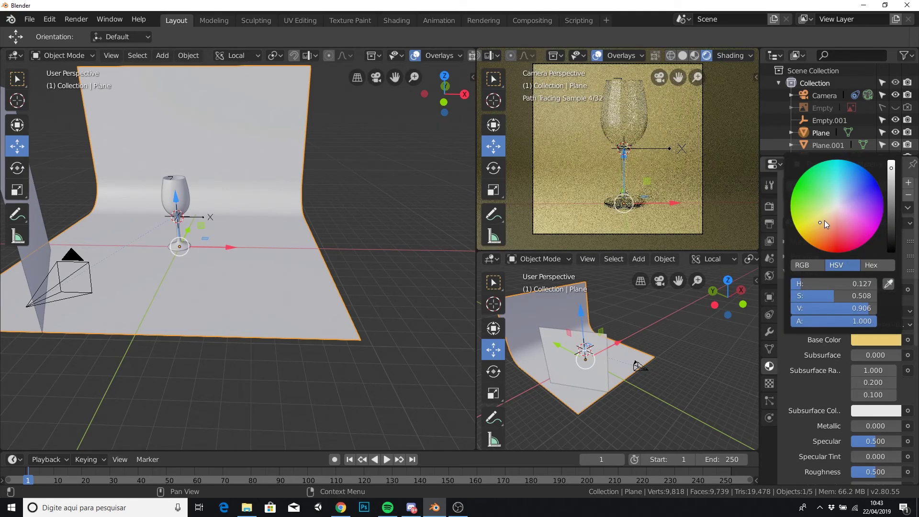
{"action": "left_click", "coordinate": [816, 231]}
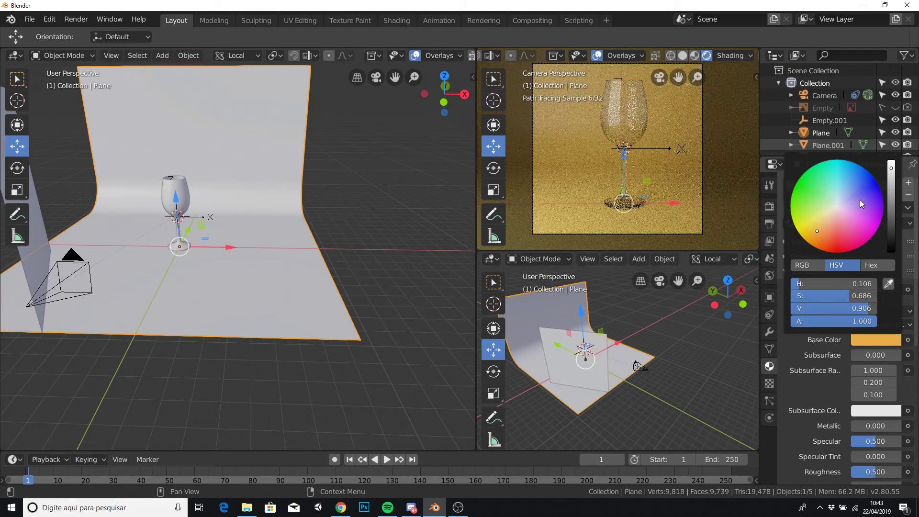
{"action": "left_click", "coordinate": [853, 181]}
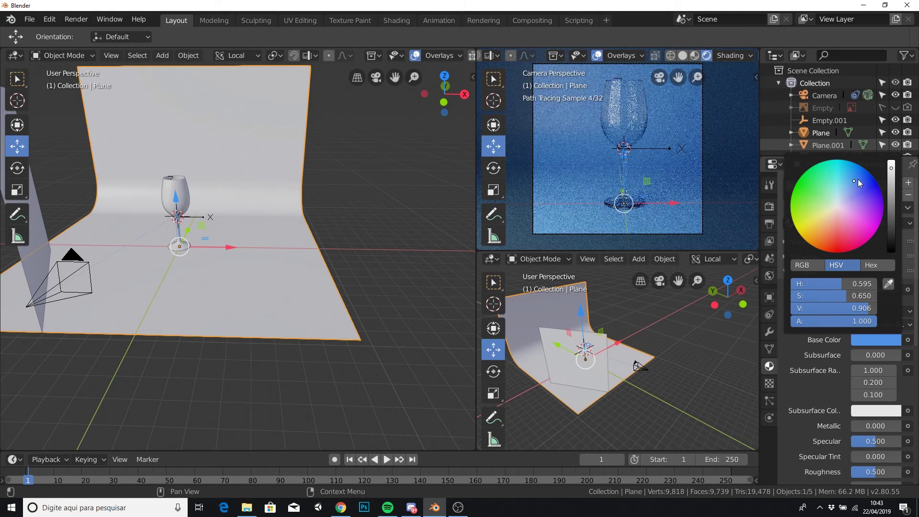
{"action": "left_click", "coordinate": [853, 177]}
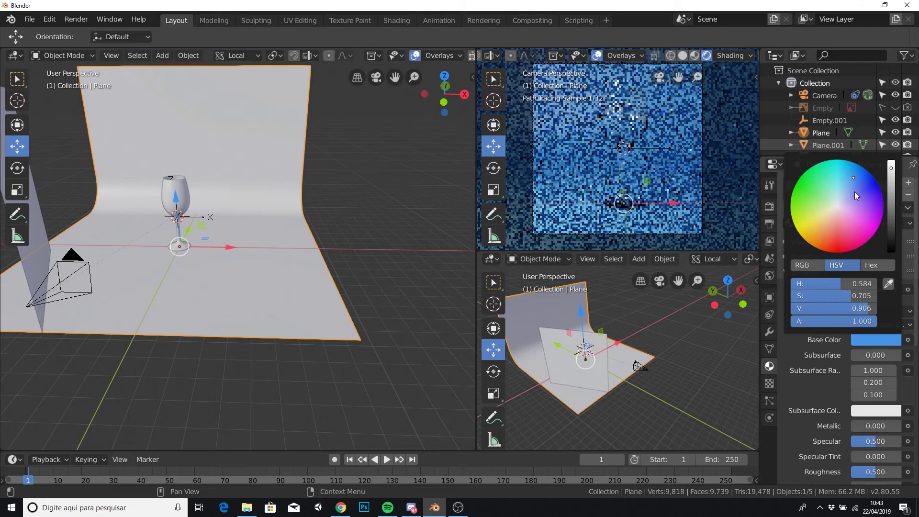
{"action": "left_click", "coordinate": [824, 238]}
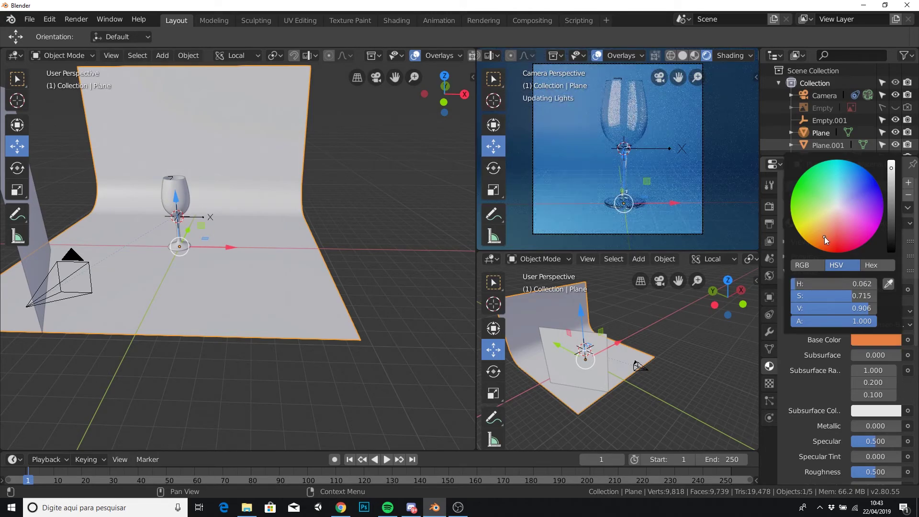
{"action": "left_click_drag", "start_coordinate": [823, 236], "coordinate": [816, 239]}
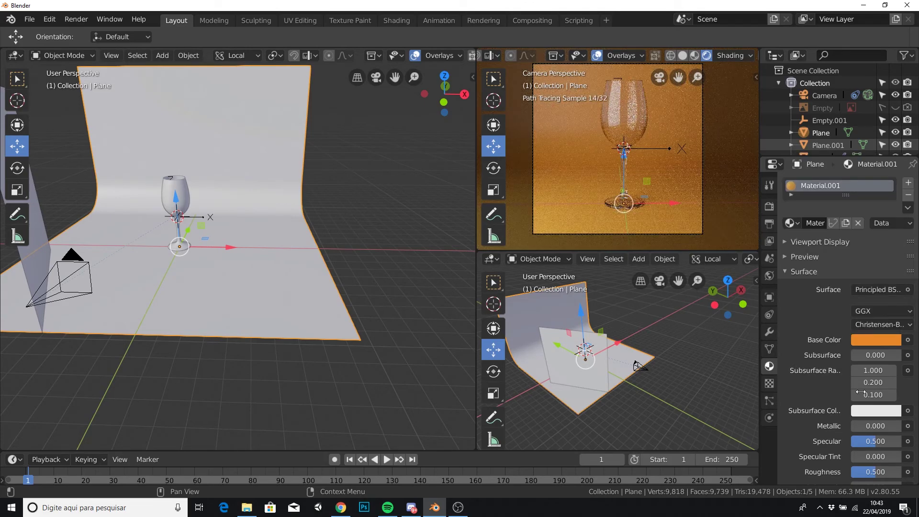
Set the backdrop material's roughness to 0.696.
{"action": "scroll", "coordinate": [863, 355], "scroll_direction": "down", "scroll_amount": 3}
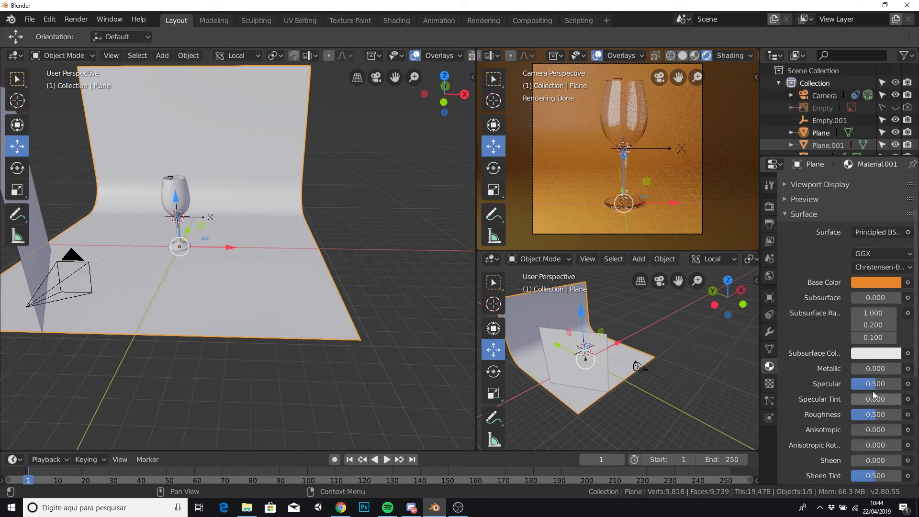
{"action": "mouse_move", "coordinate": [874, 413]}
{"action": "left_mouse_down"}
{"action": "mouse_move", "coordinate": [860, 414]}
{"action": "mouse_move", "coordinate": [892, 414]}
{"action": "left_mouse_up"}
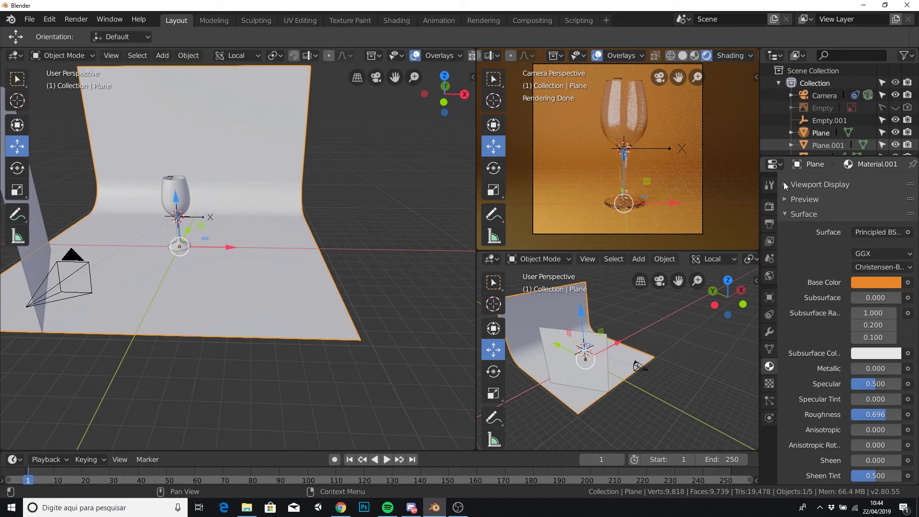
{"action": "left_click", "coordinate": [770, 207]}
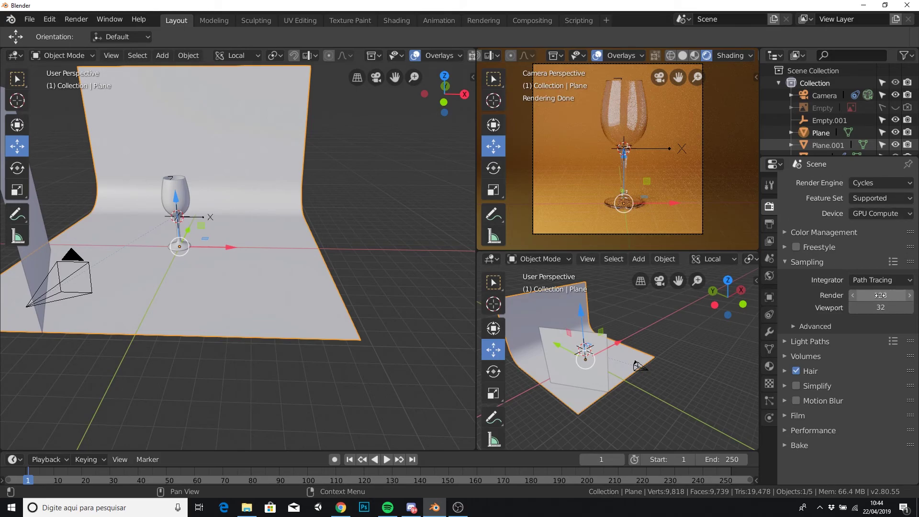
Set render samples to 250 and output resolution scale to 50%.
{"action": "left_click", "coordinate": [881, 294]}
{"action": "type", "text": "250"}
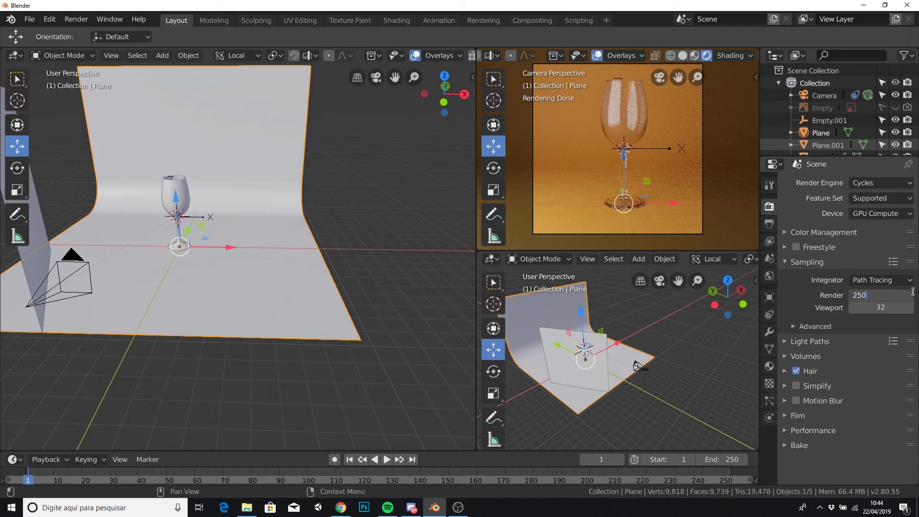
{"action": "key", "text": "Return"}
{"action": "left_click", "coordinate": [769, 224]}
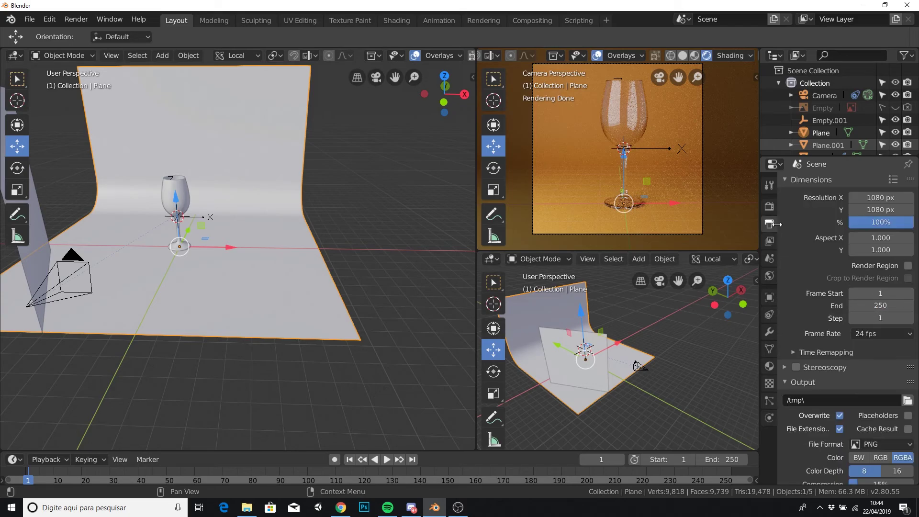
{"action": "left_click", "coordinate": [879, 224]}
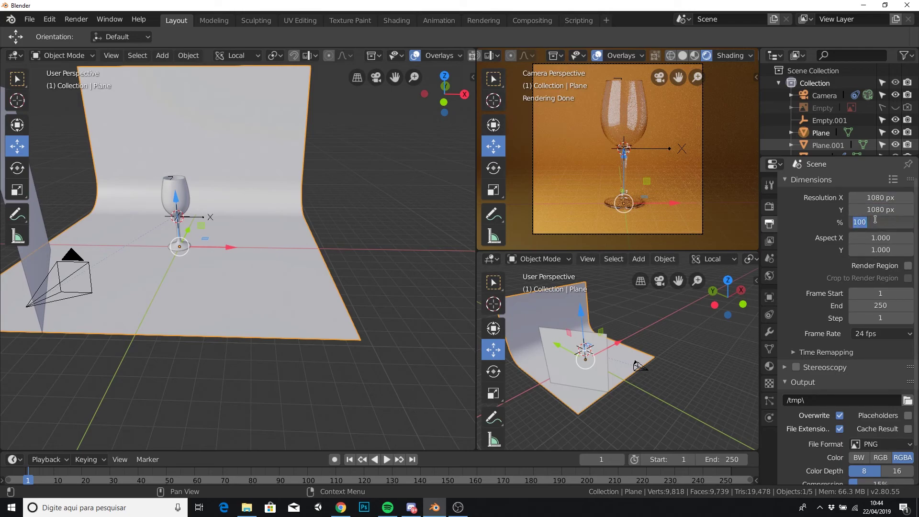
{"action": "type", "text": "50"}
{"action": "key", "text": "Return"}
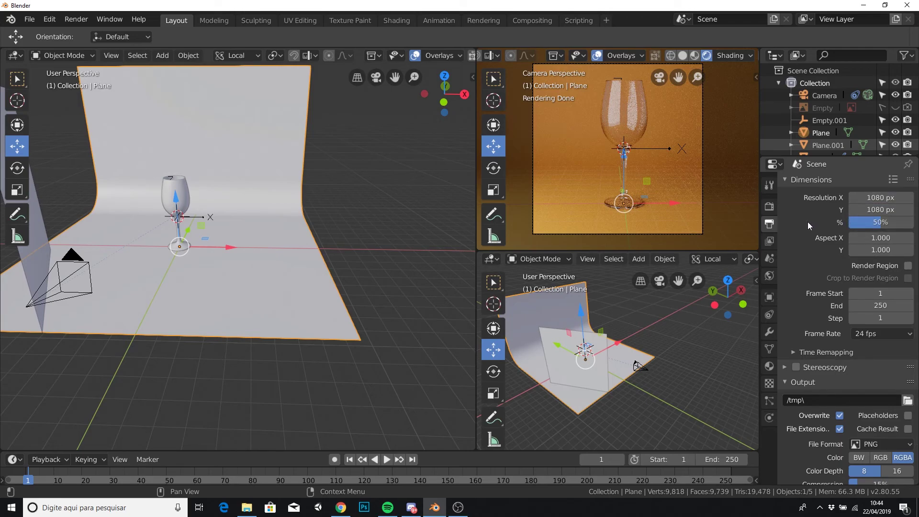
Enable Denoising in the View Layer settings.
{"action": "left_click", "coordinate": [770, 241]}
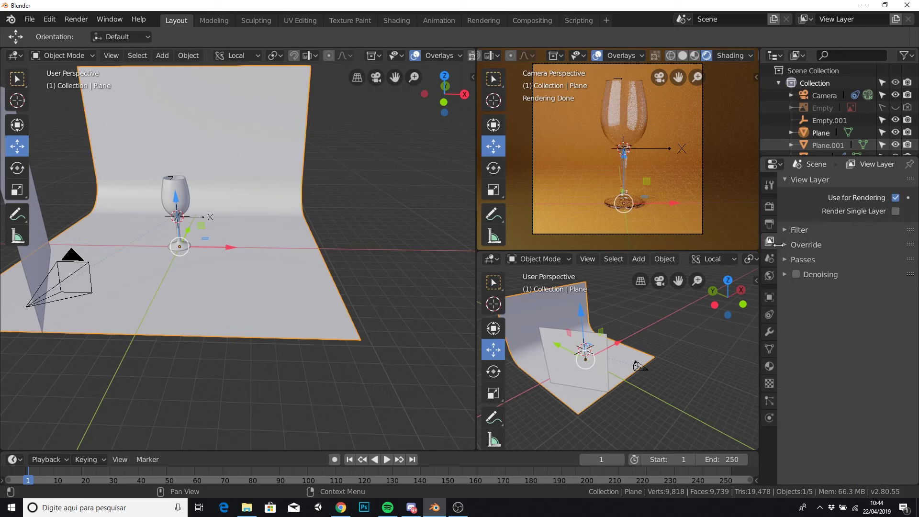
{"action": "left_click", "coordinate": [783, 274]}
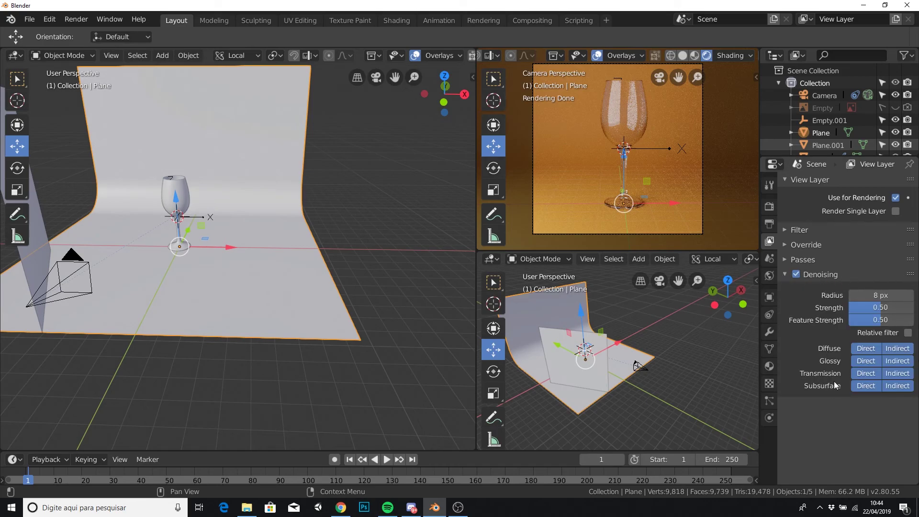
{"action": "left_click", "coordinate": [784, 275]}
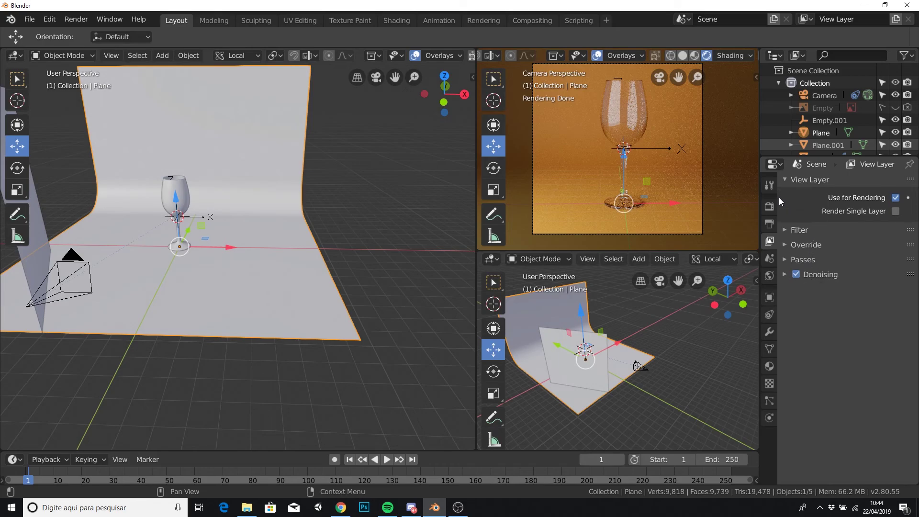
Render the final still image with Render Image and watch it progress.
{"action": "left_click", "coordinate": [84, 21]}
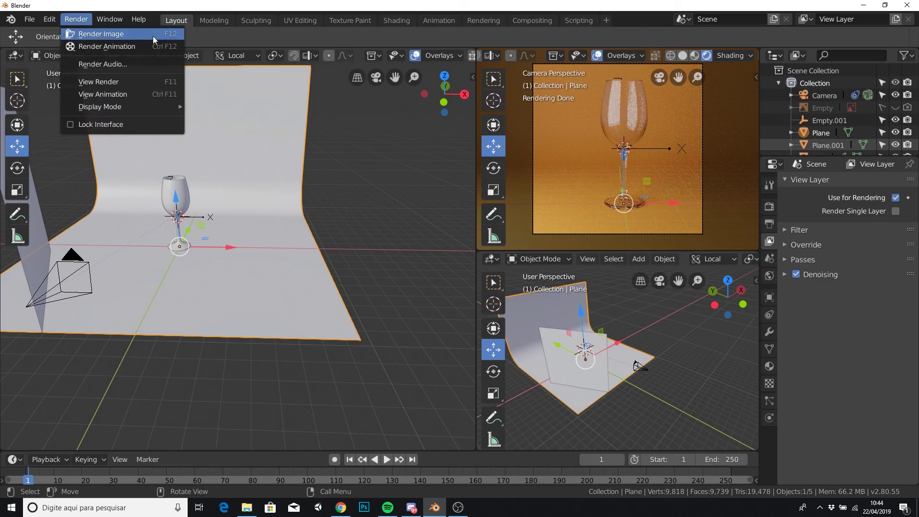
{"action": "left_click", "coordinate": [153, 35]}
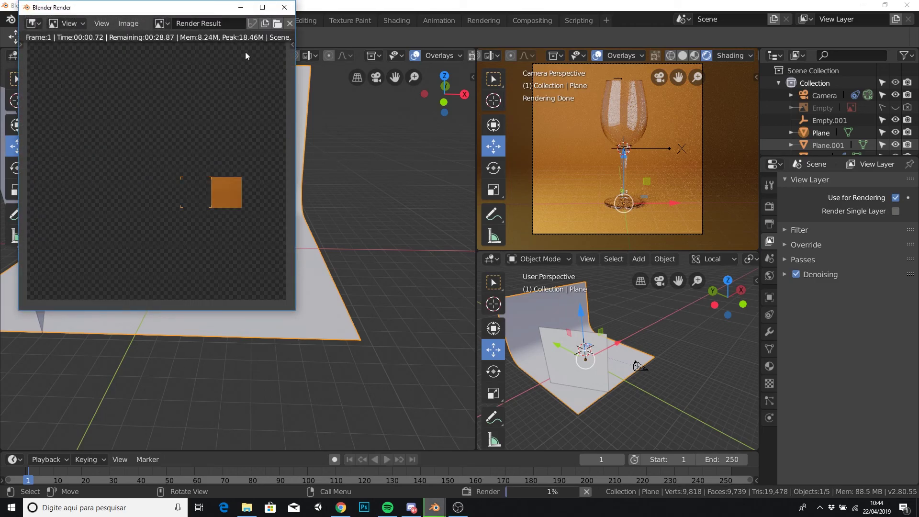
{"action": "left_click_drag", "start_coordinate": [227, 14], "coordinate": [318, 67]}
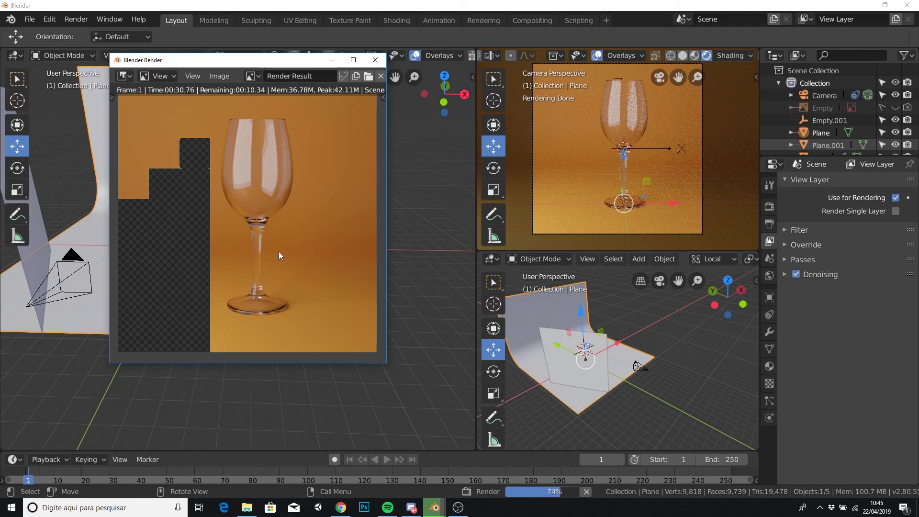
{"action": "scroll", "coordinate": [278, 251], "scroll_direction": "up", "scroll_amount": 1}
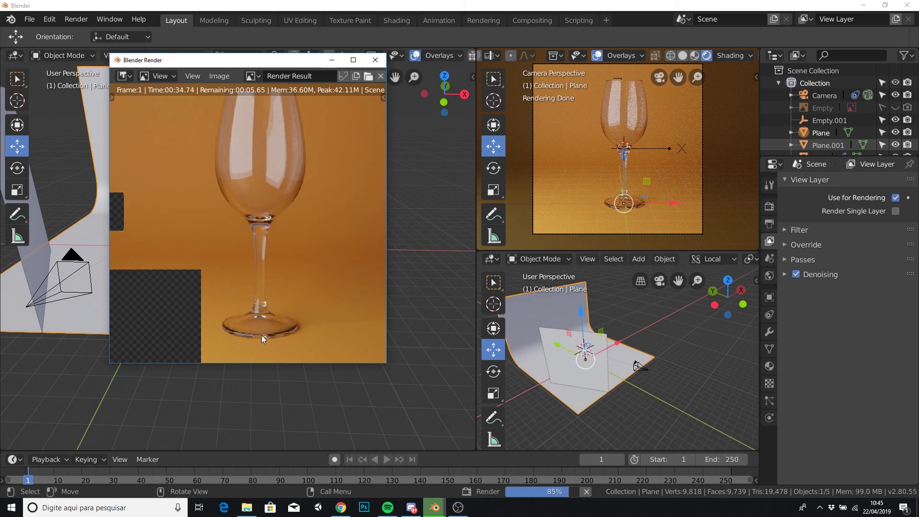
{"action": "scroll", "coordinate": [270, 208], "scroll_direction": "down", "scroll_amount": 1}
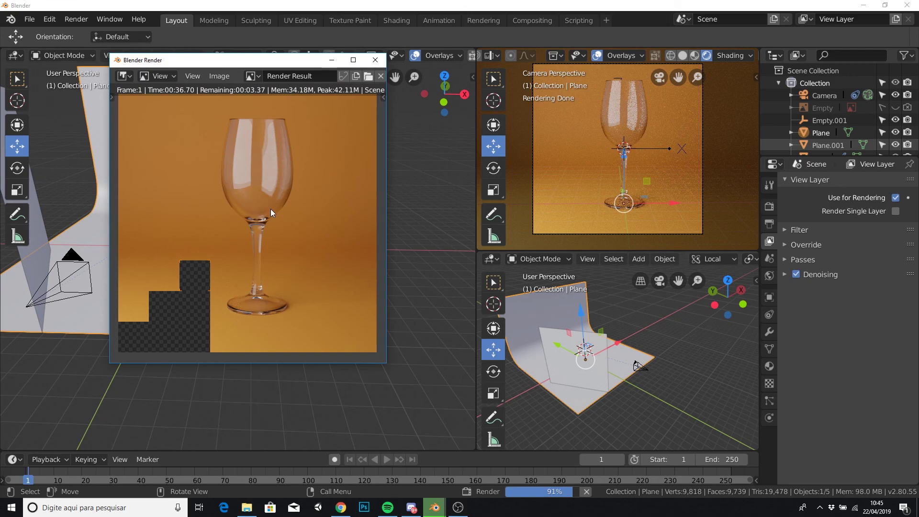